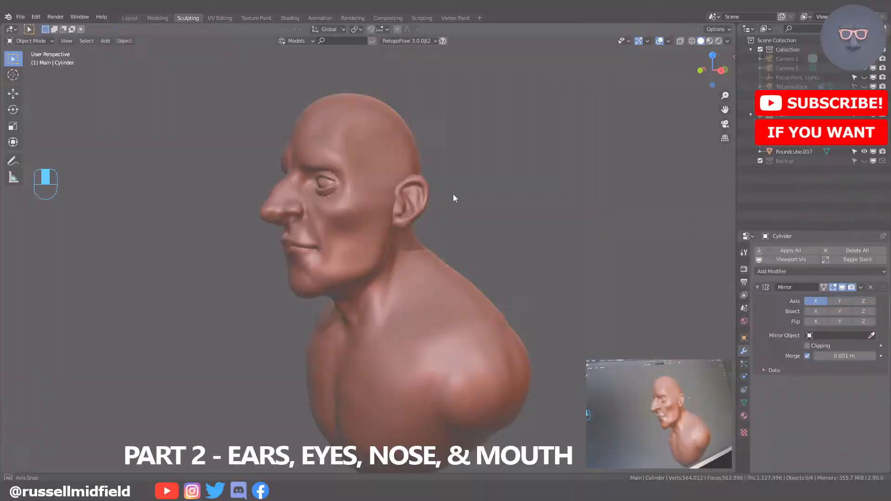
pyautogui.moveTo(453, 194); pyautogui.dragTo(495, 192, button='middle')
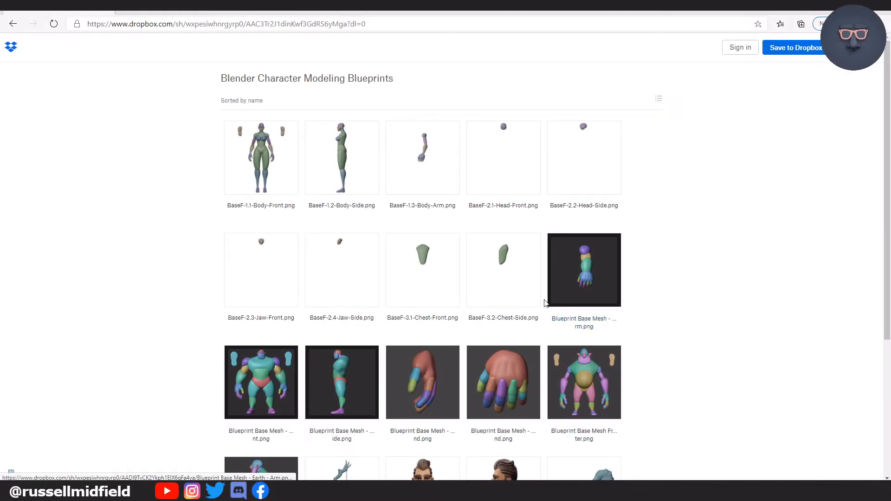
# Find the bust sculpt blueprints in the shared Dropbox folder and view the front image followed by the side image.
pyautogui.scroll(-4, 546, 302)
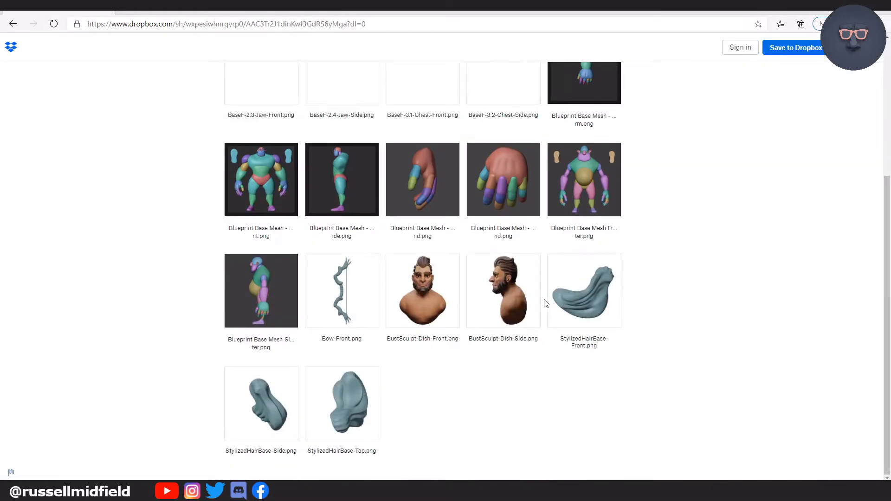
pyautogui.click(436, 313)
pyautogui.press('Right')
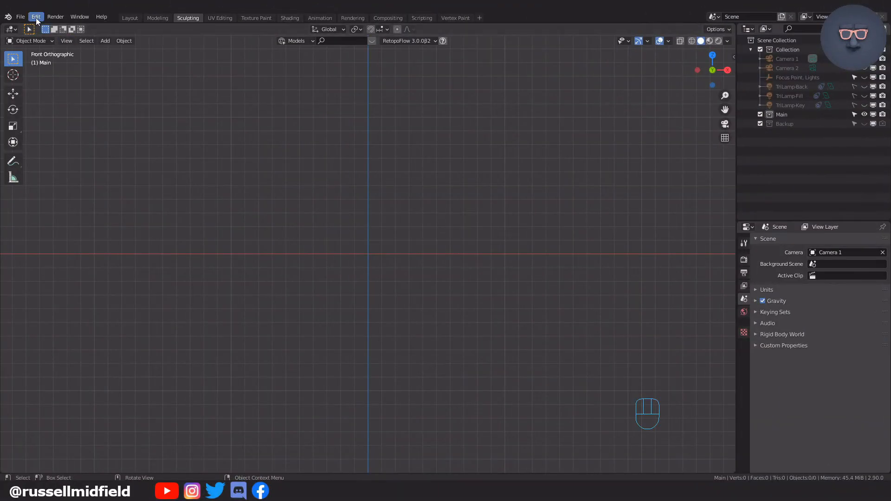
# Open Blender's preferences and search the add-ons for "extra" to check the Extra Objects add-ons.
pyautogui.click(36, 18)
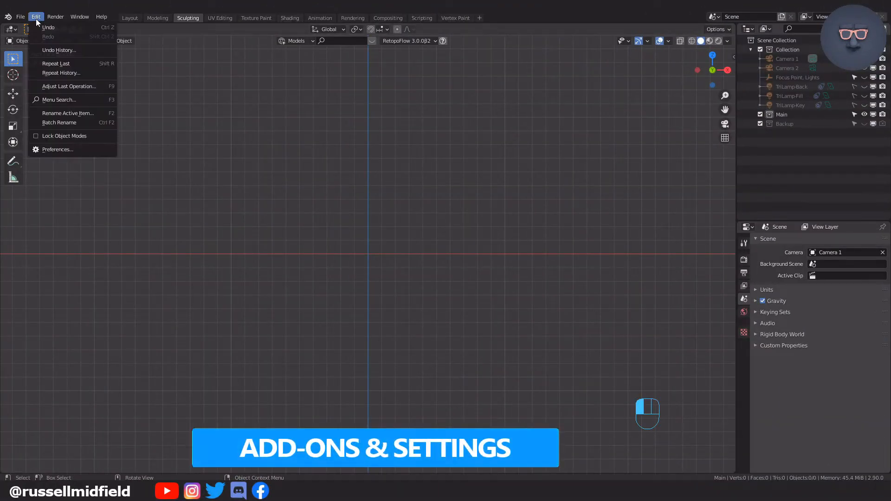
pyautogui.click(63, 151)
pyautogui.click(283, 103)
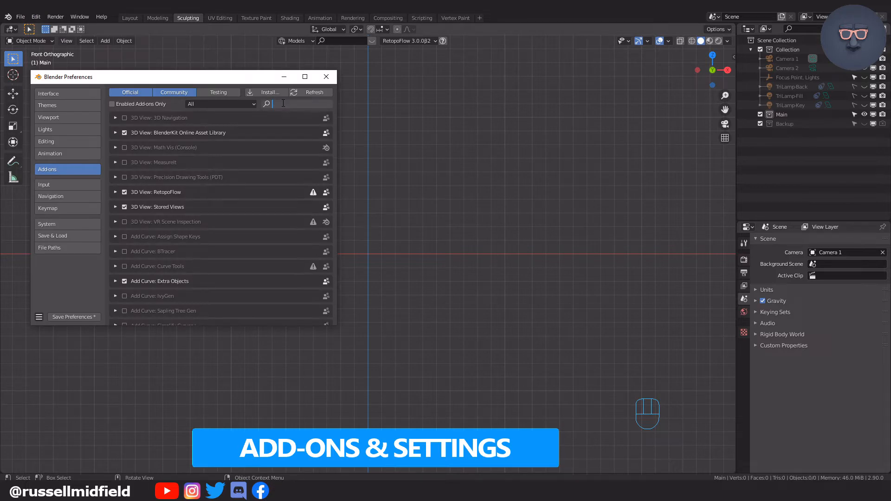
pyautogui.write('extra')
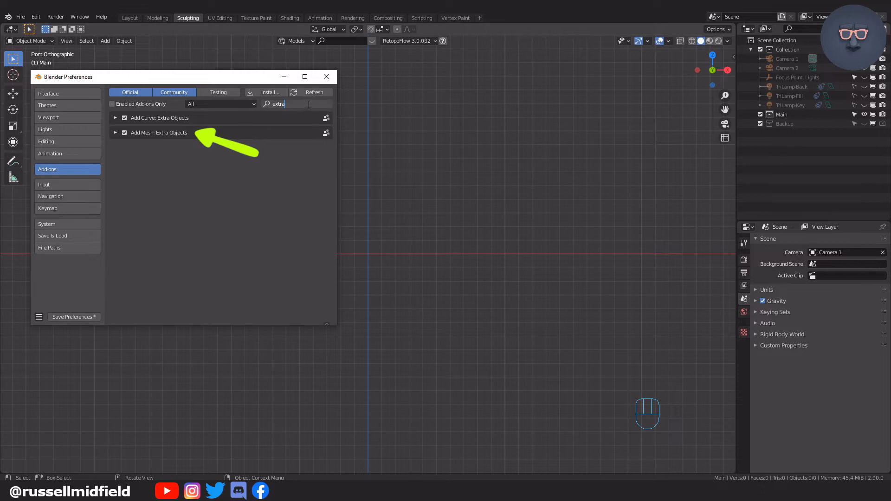
# Set new objects to align to View in the editing preferences and save the preferences.
pyautogui.click(54, 140)
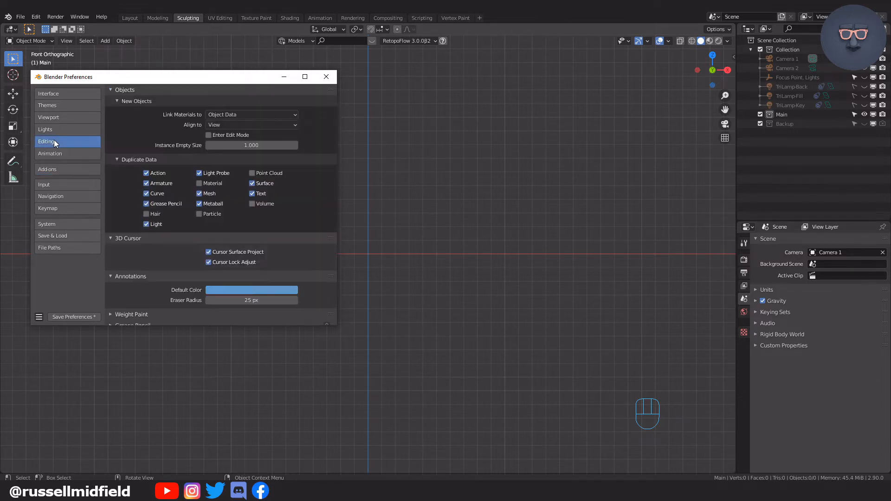
pyautogui.click(293, 125)
pyautogui.click(277, 146)
pyautogui.click(94, 317)
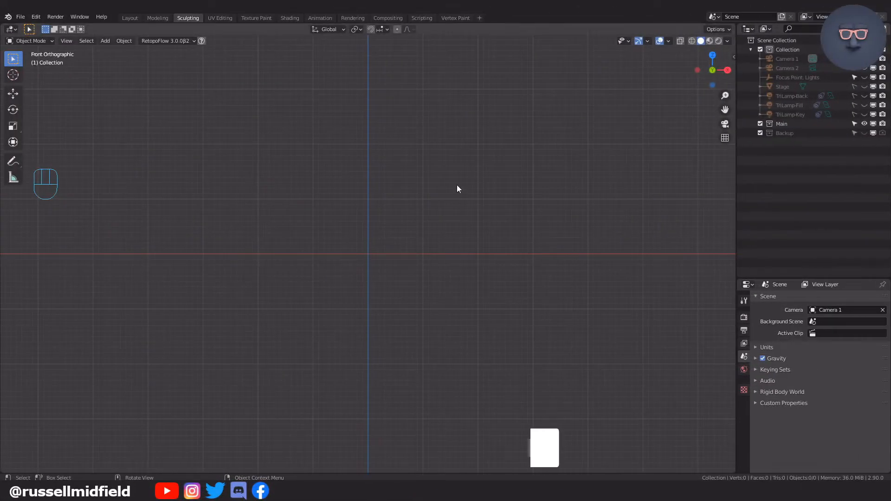
# Add BustSculpt-Dish-Front.png as a reference image aligned to the front view.
pyautogui.hotkey('shift', 'a')
pyautogui.moveTo(430, 196)
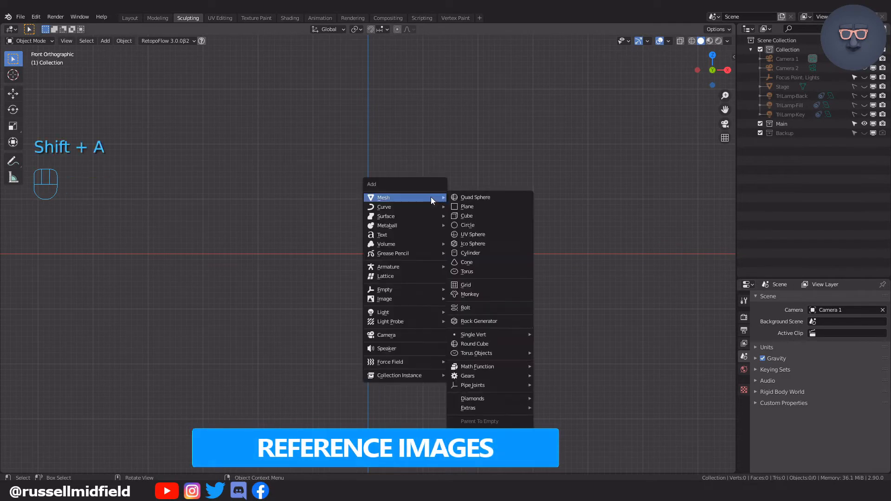
pyautogui.moveTo(430, 299)
pyautogui.click(497, 299)
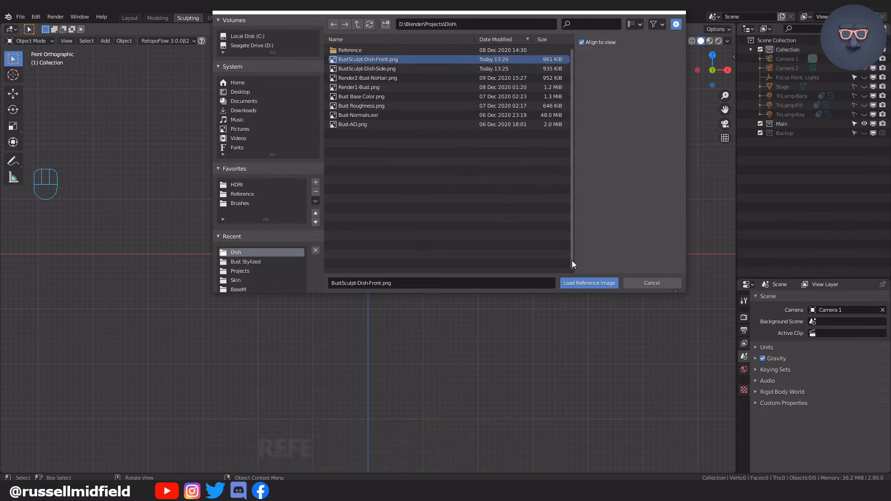
pyautogui.click(588, 282)
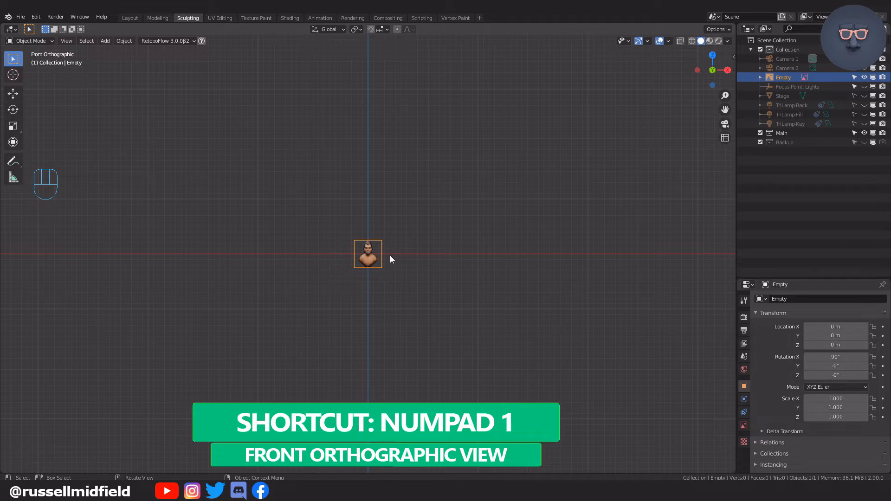
# Scale the front reference image incrementally to exactly 11 on all axes.
pyautogui.press('s')
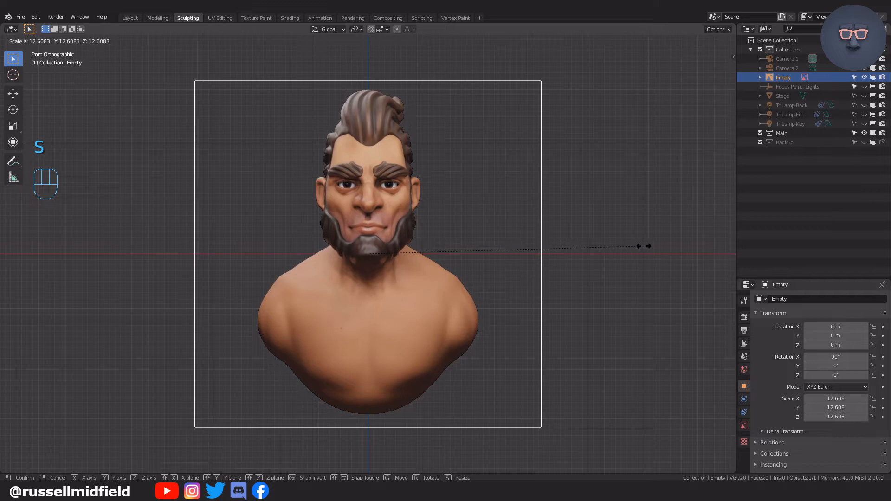
pyautogui.press('ctrl')
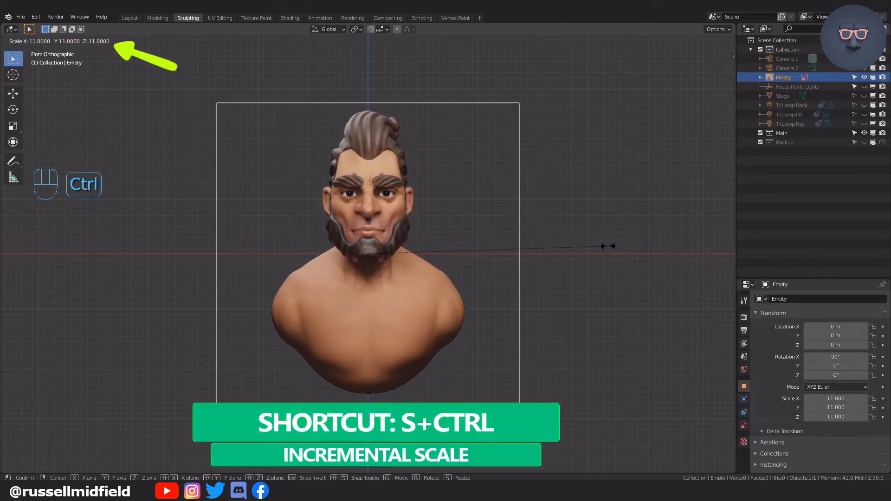
pyautogui.click(608, 246)
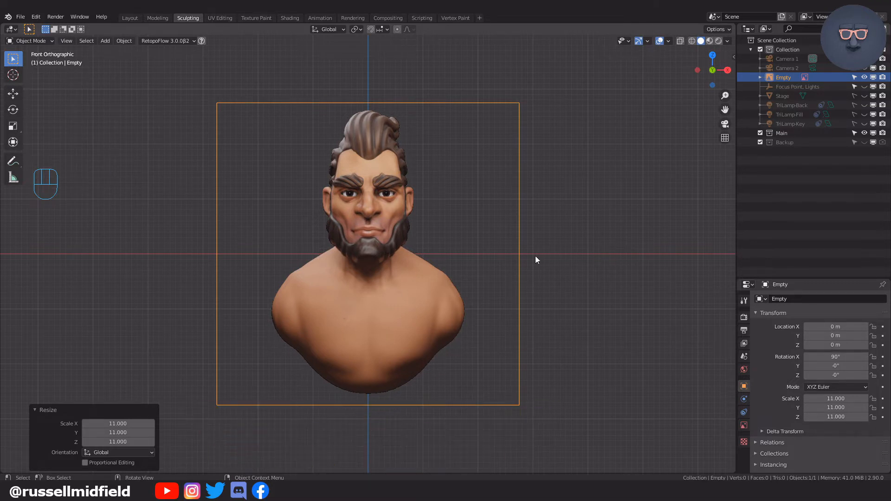
# Add BustSculpt-Dish-Side.png as a reference image aligned to the right side view and scale it to 11.
pyautogui.press('KP_3')
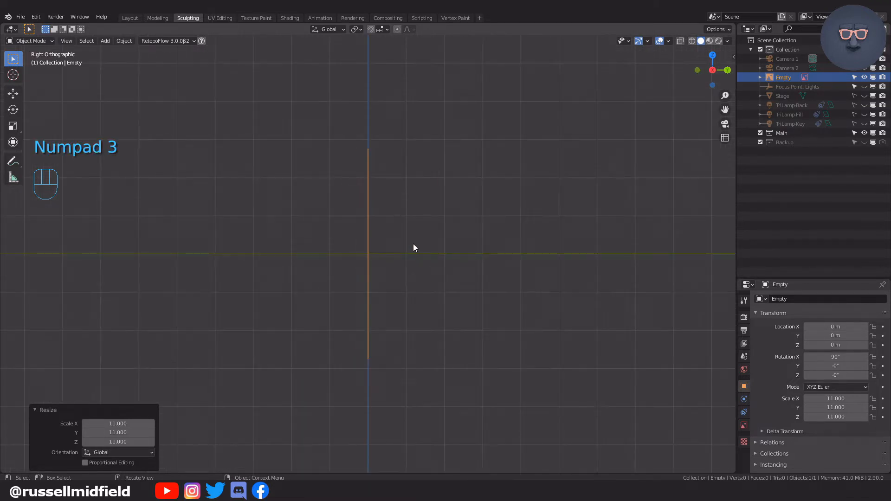
pyautogui.hotkey('shift', 'a')
pyautogui.moveTo(413, 244)
pyautogui.click(472, 247)
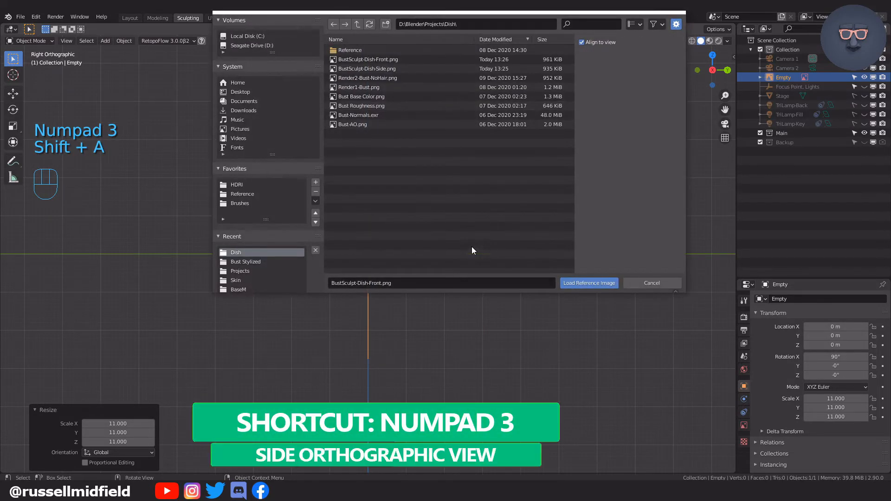
pyautogui.click(391, 69)
pyautogui.click(575, 285)
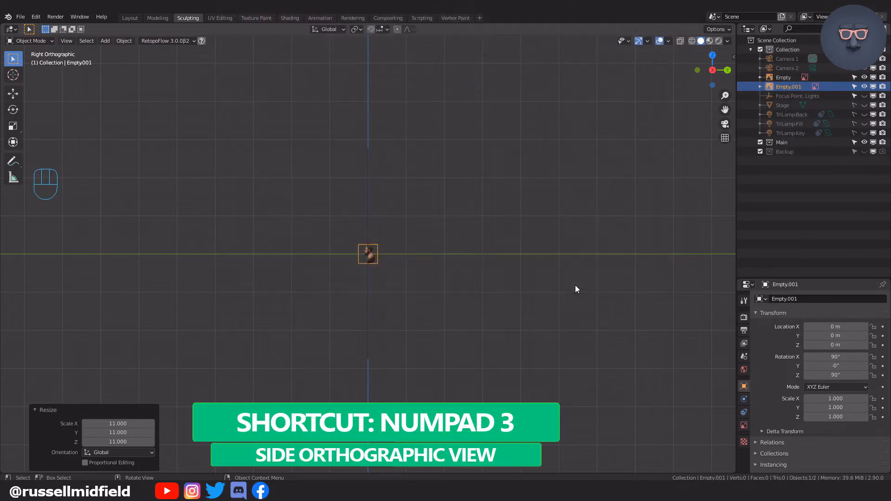
pyautogui.press('s')
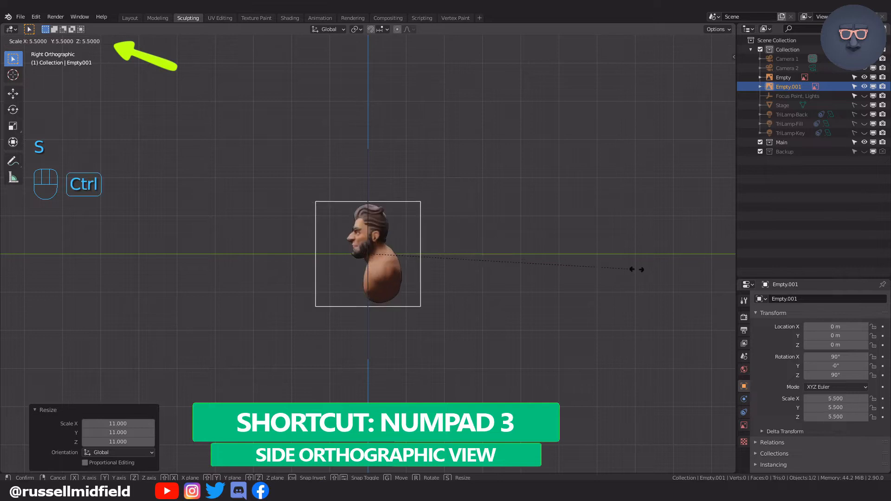
pyautogui.click(164, 323)
# Move the side reference image away from the origin and the front image back about 140 m along Y, and return to front view.
pyautogui.moveTo(231, 312); pyautogui.dragTo(330, 327, button='middle')
pyautogui.press('g')
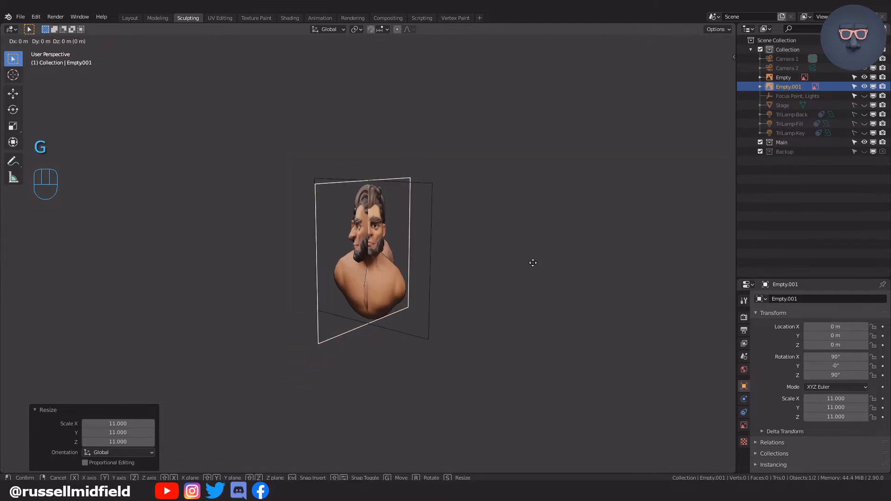
pyautogui.click(339, 261)
pyautogui.click(350, 258)
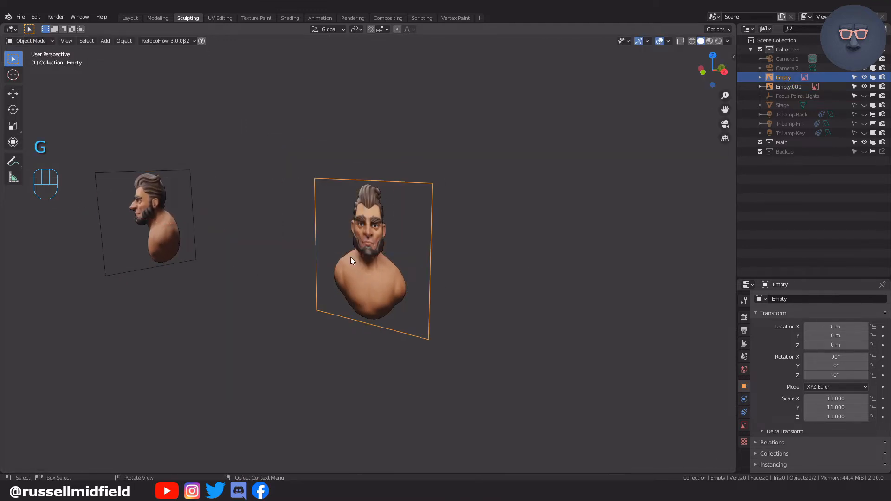
pyautogui.press('g')
pyautogui.middleClick(428, 262)
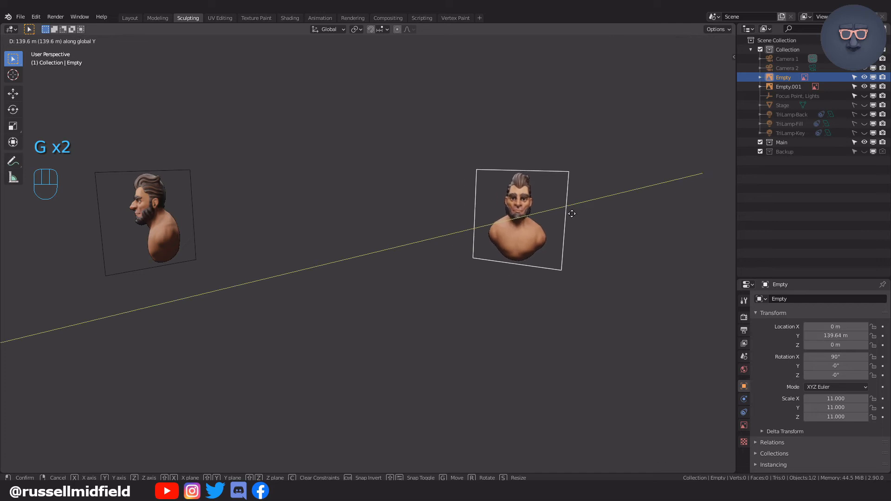
pyautogui.click(570, 212)
pyautogui.press('KP_1')
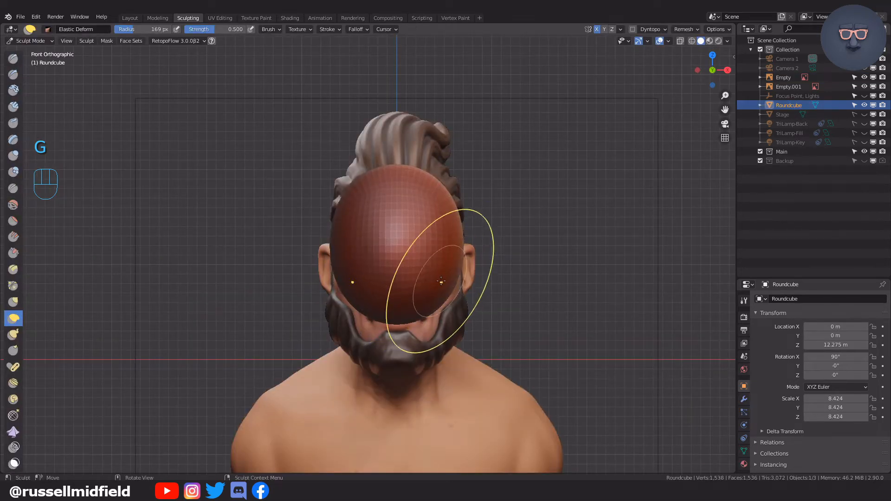
# Shape the head and nose round cubes to match the front and side references with the Elastic Deform brush.
pyautogui.moveTo(439, 223)
pyautogui.mouseDown()
pyautogui.moveTo(414, 187)
pyautogui.moveTo(443, 182)
pyautogui.mouseUp()
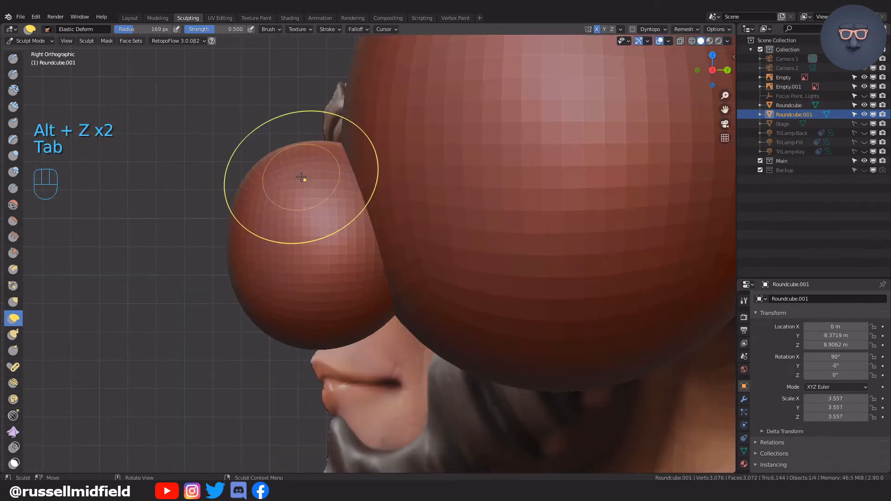
pyautogui.hotkey('alt', 'z')
pyautogui.moveTo(281, 184); pyautogui.dragTo(320, 202)
pyautogui.moveTo(269, 235); pyautogui.dragTo(280, 241)
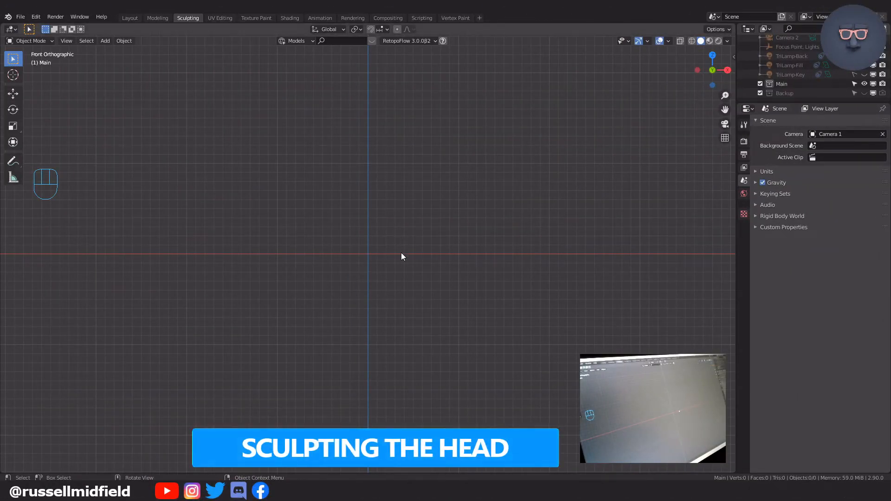
# Add a round cube at the origin with radius 1 and 16 arc divisions, and deselect it.
pyautogui.hotkey('shift', 'a')
pyautogui.moveTo(402, 254)
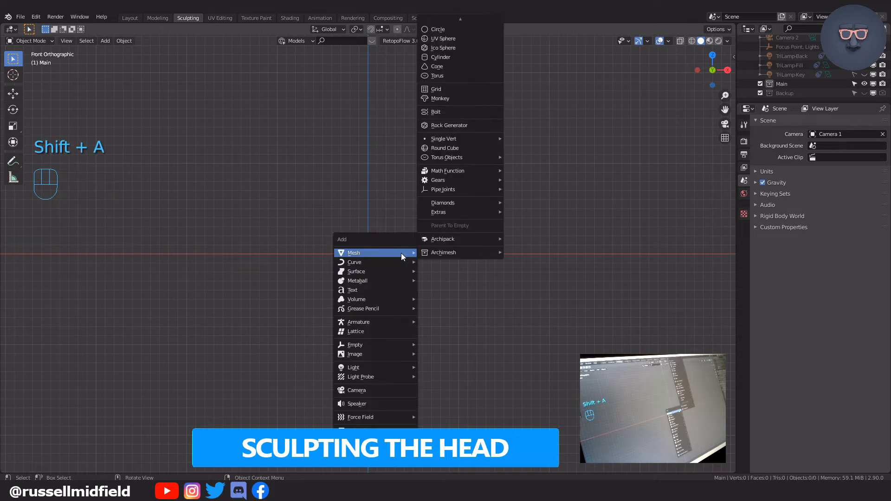
pyautogui.click(480, 152)
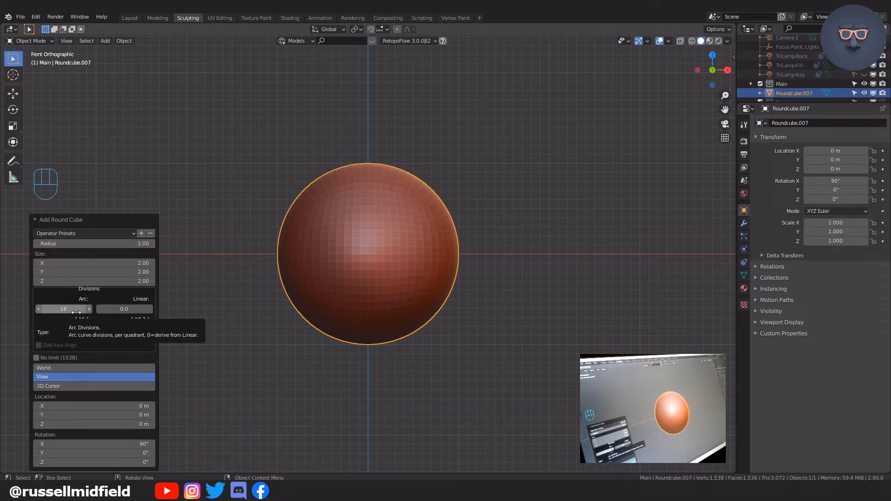
pyautogui.click(487, 207)
# Enter Sculpt Mode and narrow both sides of the sphere in front view with the Elastic Deform brush at a 148 px radius.
pyautogui.hotkey('ctrl', 'Tab')
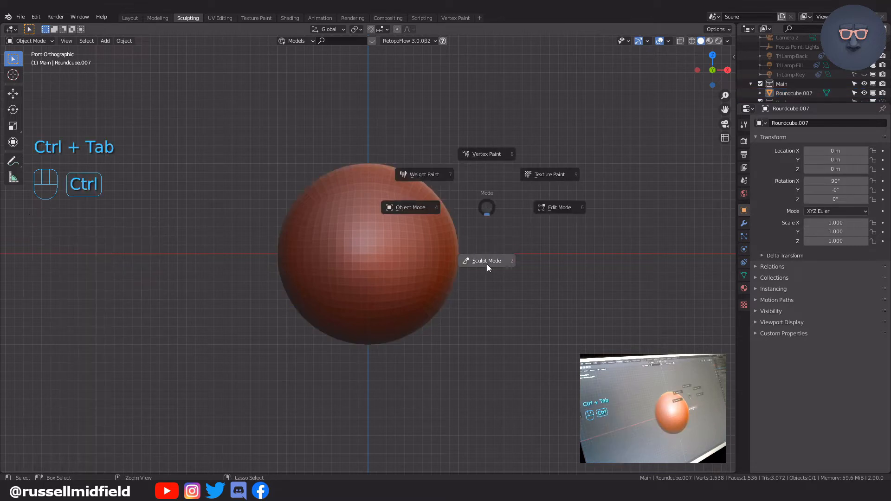
pyautogui.click(486, 261)
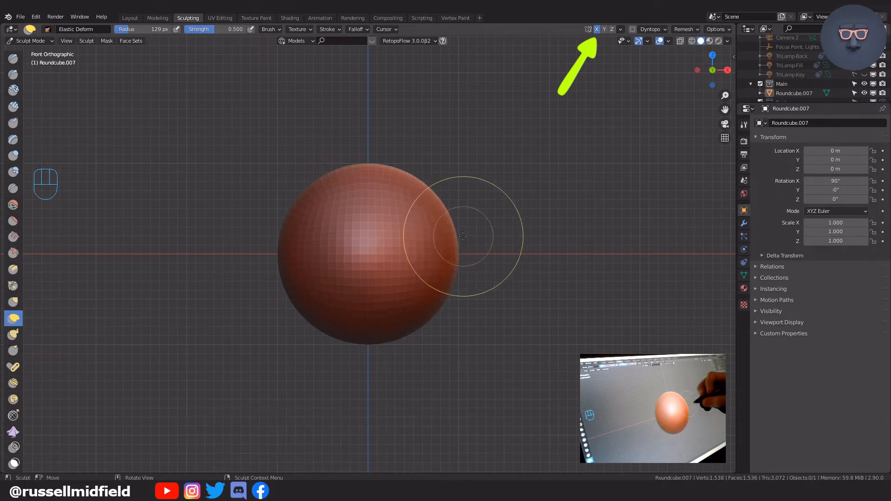
pyautogui.press('f')
pyautogui.click(458, 253)
pyautogui.moveTo(458, 253)
pyautogui.mouseDown()
pyautogui.moveTo(424, 259)
pyautogui.moveTo(441, 260)
pyautogui.mouseUp()
pyautogui.moveTo(442, 230); pyautogui.dragTo(436, 236)
pyautogui.moveTo(437, 273); pyautogui.dragTo(432, 294)
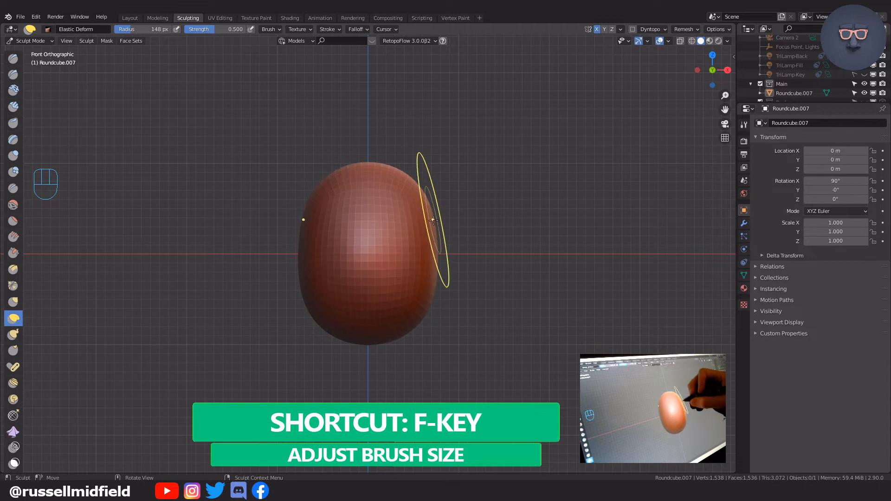
pyautogui.moveTo(439, 257); pyautogui.dragTo(438, 297)
# In the right side view, flatten the face side of the head and slightly lower and round its top and back with Elastic Deform.
pyautogui.press('KP_3')
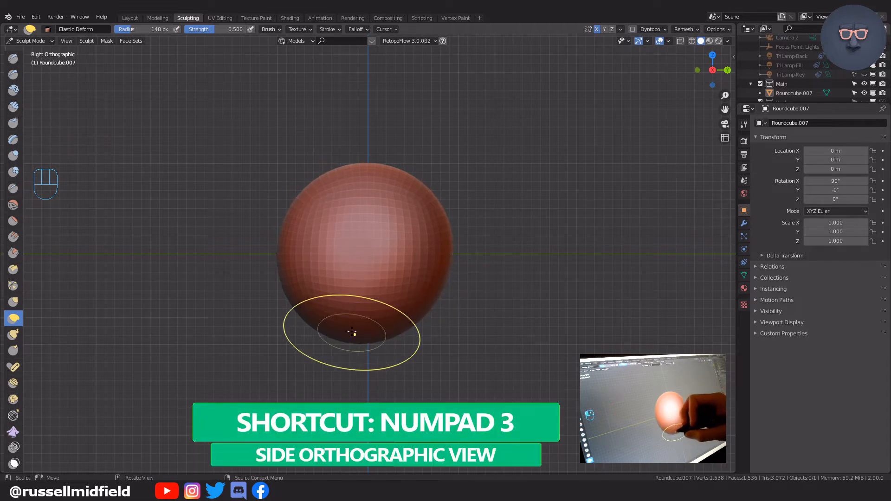
pyautogui.moveTo(277, 264)
pyautogui.mouseDown()
pyautogui.moveTo(289, 269)
pyautogui.moveTo(292, 232)
pyautogui.moveTo(307, 301)
pyautogui.moveTo(309, 272)
pyautogui.mouseUp()
pyautogui.moveTo(402, 167); pyautogui.dragTo(403, 176)
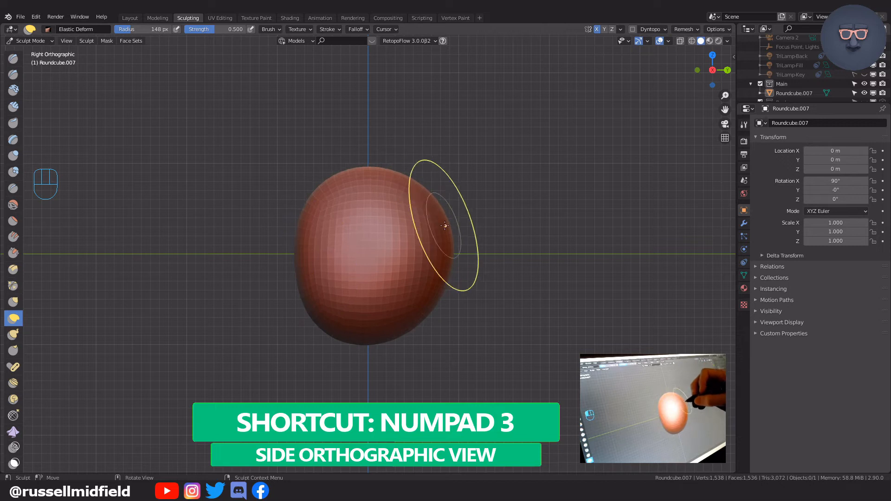
pyautogui.moveTo(443, 224); pyautogui.dragTo(440, 219)
pyautogui.moveTo(384, 170); pyautogui.dragTo(385, 175)
pyautogui.moveTo(316, 310); pyautogui.dragTo(320, 306)
pyautogui.moveTo(299, 253); pyautogui.dragTo(302, 253)
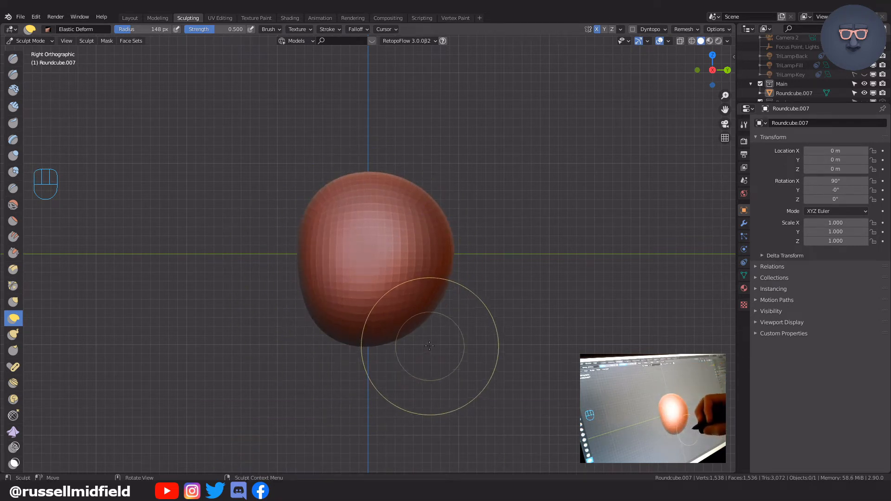
# Pull the head's lower front down into a jaw and push in the area behind it with a 77 px Elastic Deform brush.
pyautogui.moveTo(330, 328); pyautogui.dragTo(329, 392)
pyautogui.moveTo(329, 348); pyautogui.dragTo(326, 391)
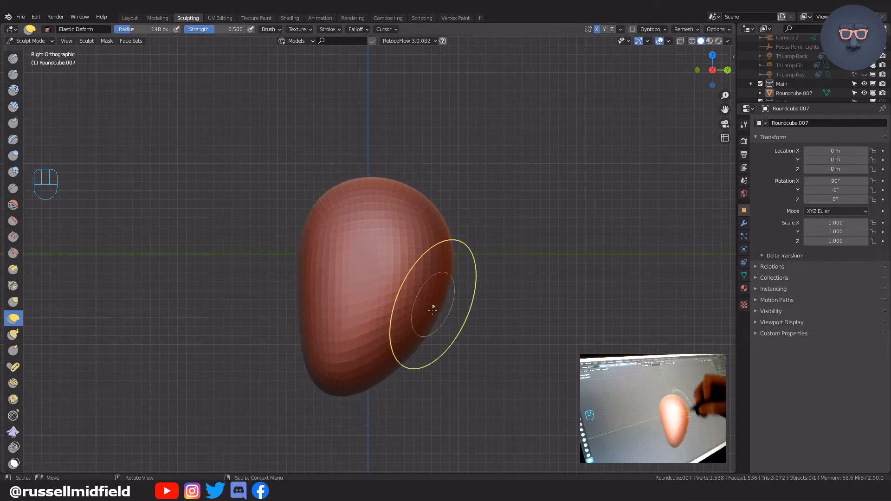
pyautogui.press('f')
pyautogui.click(411, 374)
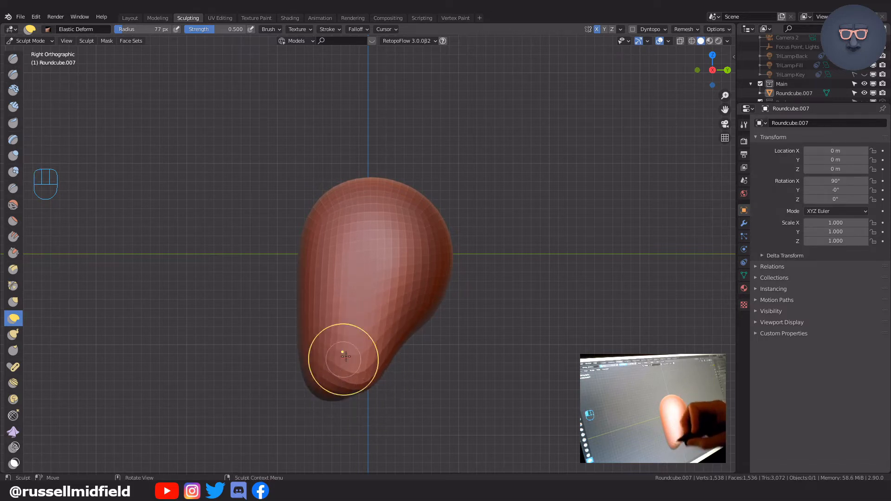
pyautogui.moveTo(420, 364)
pyautogui.mouseDown()
pyautogui.moveTo(407, 334)
pyautogui.moveTo(396, 338)
pyautogui.mouseUp()
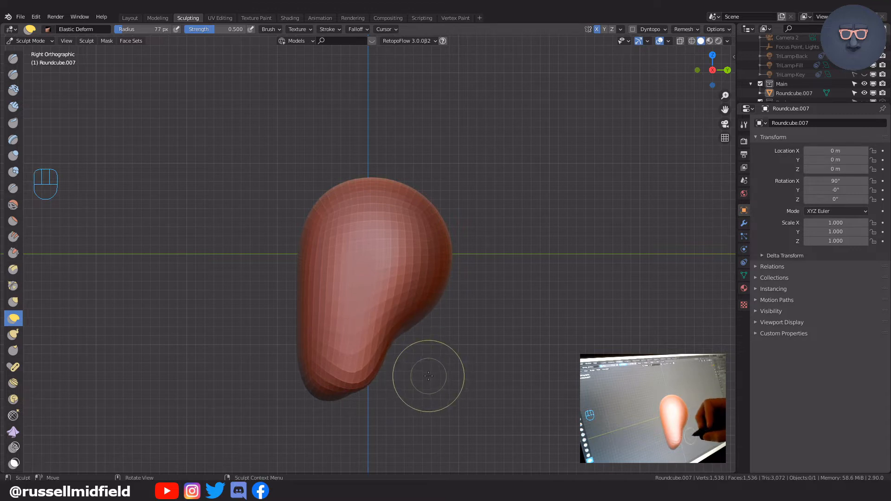
# In front view, push the jaw corners and sides of the head slightly inward with a 102 px Elastic Deform brush.
pyautogui.press('KP_1')
pyautogui.press('f')
pyautogui.moveTo(424, 384); pyautogui.dragTo(372, 414)
pyautogui.moveTo(409, 390); pyautogui.dragTo(406, 388)
pyautogui.moveTo(436, 255); pyautogui.dragTo(432, 253)
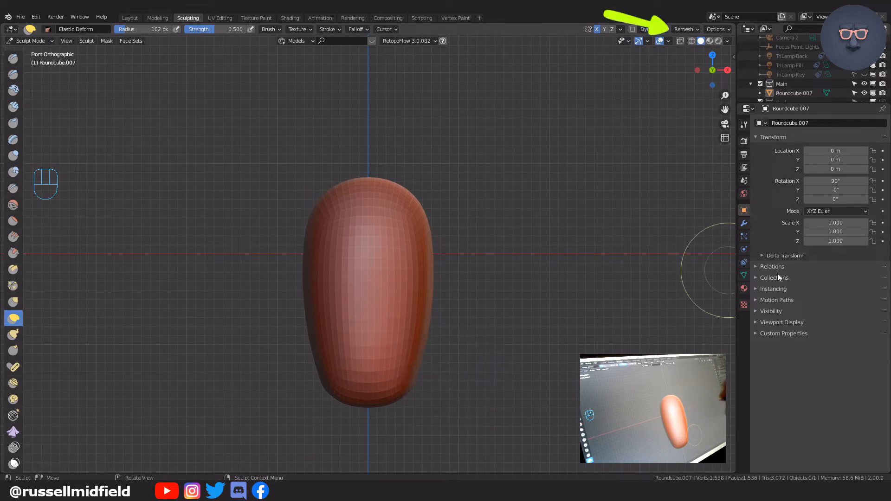
# Voxel remesh the head at a voxel size of 0.1 m and smooth its sides in front view.
pyautogui.click(693, 29)
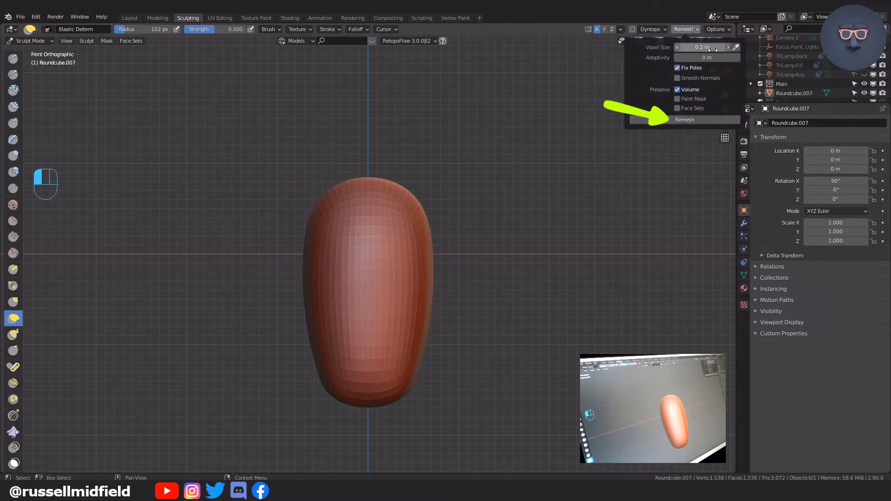
pyautogui.click(706, 121)
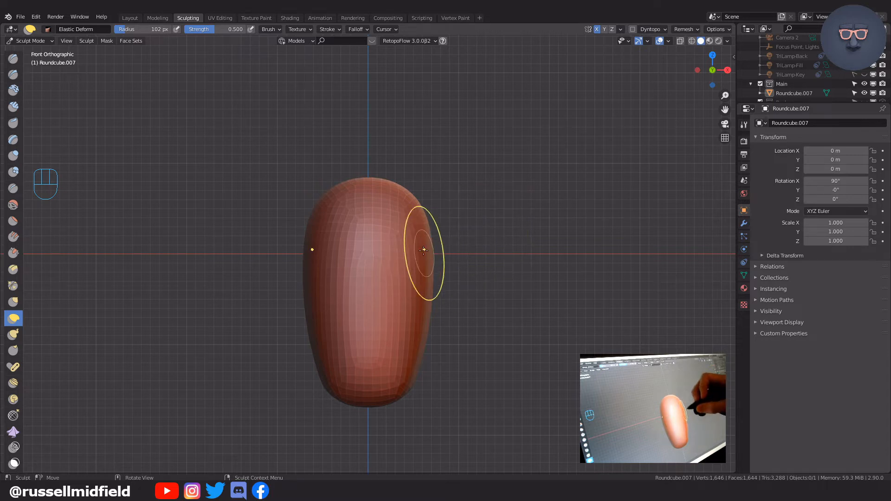
pyautogui.moveTo(406, 204)
pyautogui.keyDown('shift'); pyautogui.mouseDown()
pyautogui.moveTo(424, 283)
pyautogui.moveTo(411, 382)
pyautogui.moveTo(400, 397)
pyautogui.moveTo(410, 369)
pyautogui.mouseUp(); pyautogui.keyUp('shift')
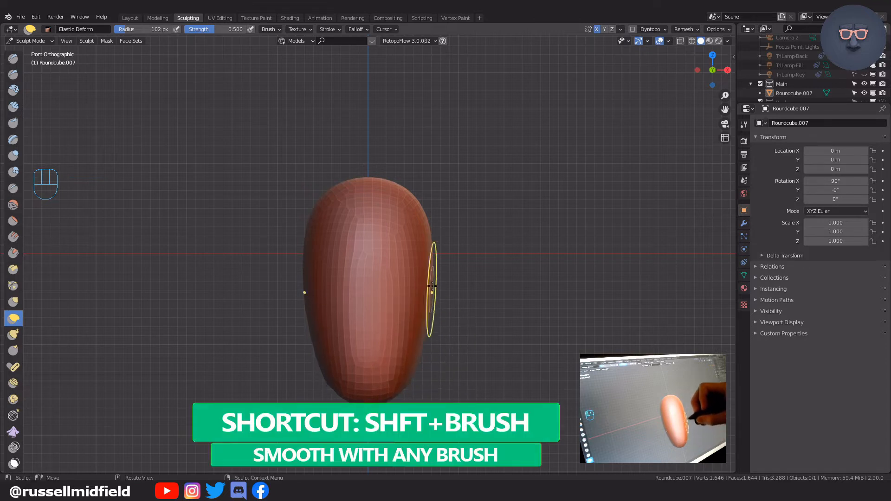
# In the right side view, pull out the rear corner of the jaw and push in the area above it with Elastic Deform.
pyautogui.press('KP_3')
pyautogui.moveTo(373, 368); pyautogui.dragTo(376, 369)
pyautogui.moveTo(377, 365); pyautogui.dragTo(380, 370)
pyautogui.moveTo(360, 391)
pyautogui.mouseDown()
pyautogui.moveTo(324, 401)
pyautogui.moveTo(374, 388)
pyautogui.mouseUp()
pyautogui.moveTo(395, 347); pyautogui.dragTo(392, 348)
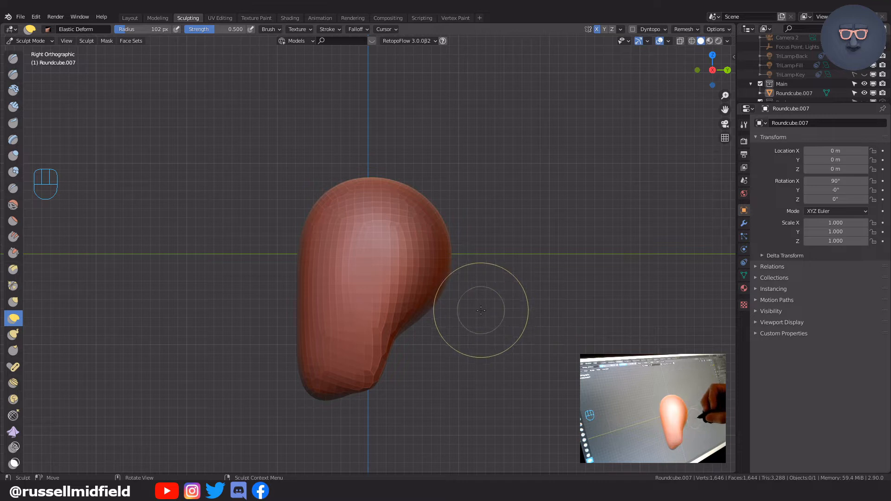
# Reduce the voxel size to get a denser mesh and remesh the head.
pyautogui.hotkey('shift', 'r')
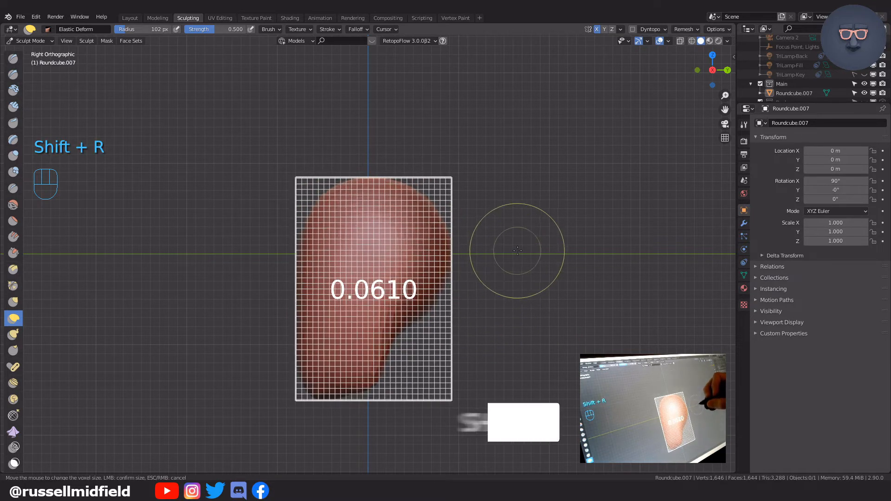
pyautogui.click(531, 216)
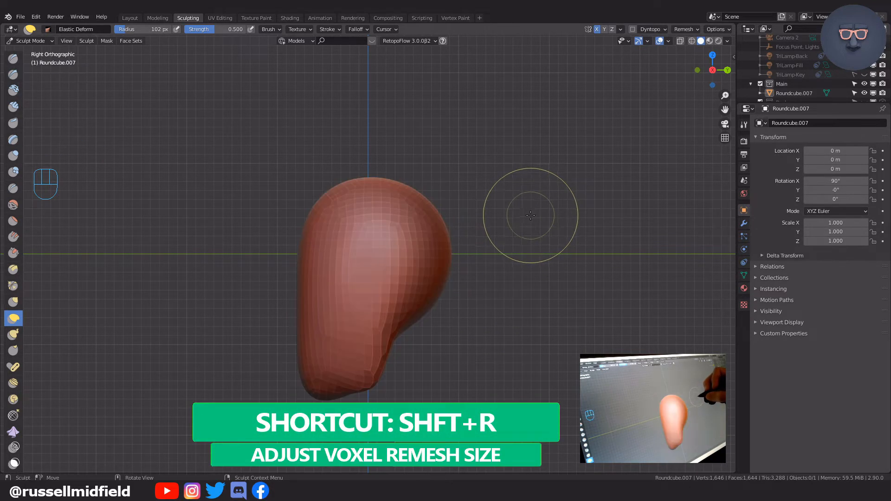
pyautogui.press('ctrl')
pyautogui.hotkey('ctrl', 'r')
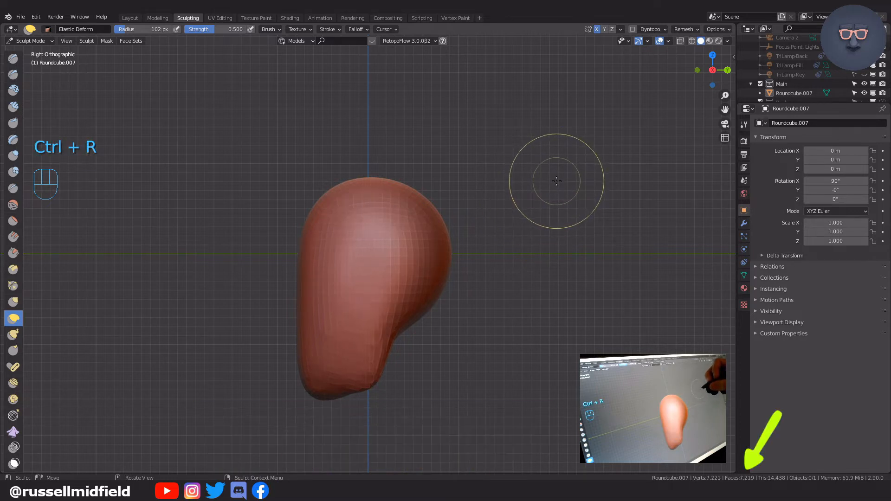
# Smooth the jaw and the face side of the head, and reshape the jaw's rear corner and sides with Elastic Deform.
pyautogui.moveTo(388, 338)
pyautogui.keyDown('shift'); pyautogui.mouseDown()
pyautogui.moveTo(365, 389)
pyautogui.moveTo(374, 381)
pyautogui.mouseUp(); pyautogui.keyUp('shift')
pyautogui.moveTo(317, 383)
pyautogui.keyDown('shift'); pyautogui.mouseDown()
pyautogui.moveTo(312, 339)
pyautogui.moveTo(360, 278)
pyautogui.mouseUp(); pyautogui.keyUp('shift')
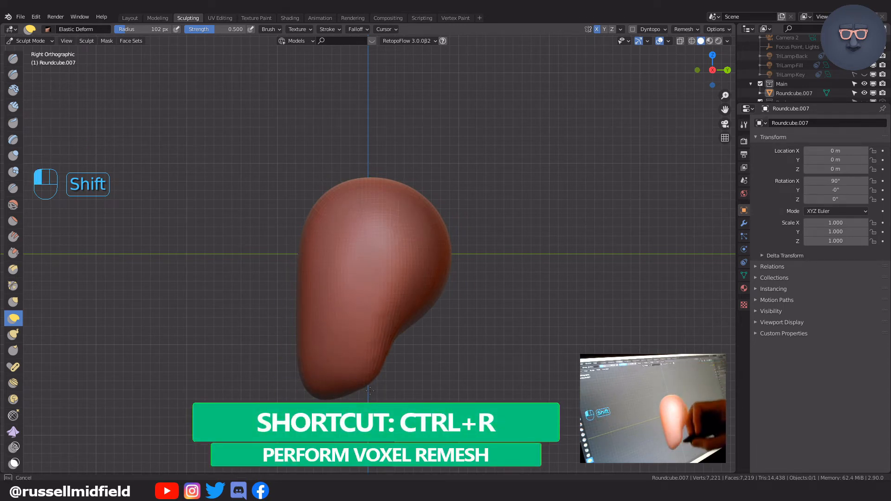
pyautogui.keyDown('shift'); pyautogui.moveTo(306, 283); pyautogui.dragTo(334, 242); pyautogui.keyUp('shift')
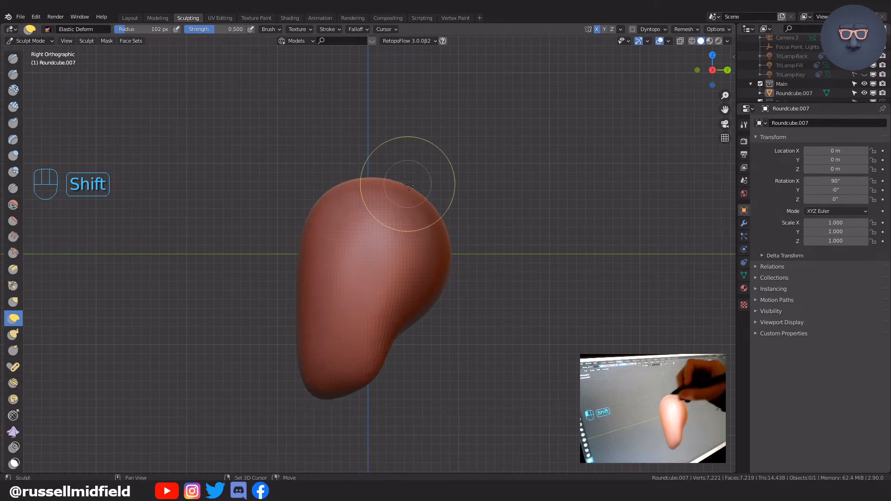
pyautogui.moveTo(394, 360); pyautogui.dragTo(347, 398)
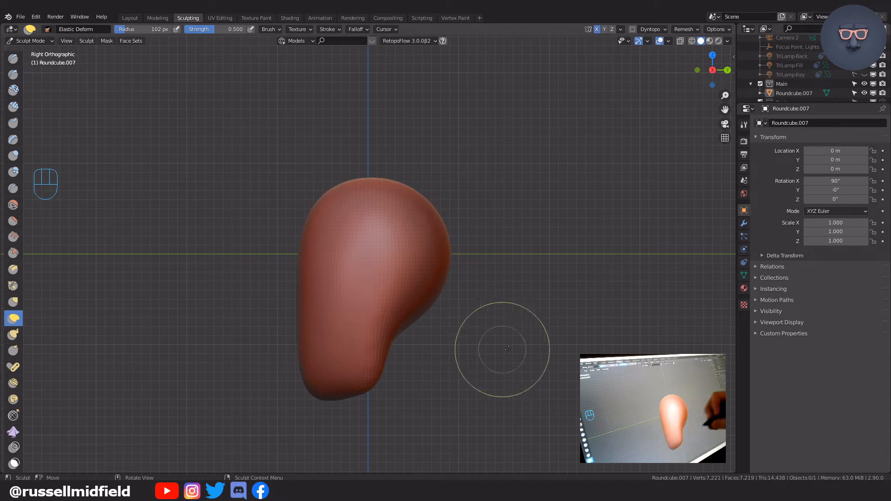
pyautogui.press('KP_1')
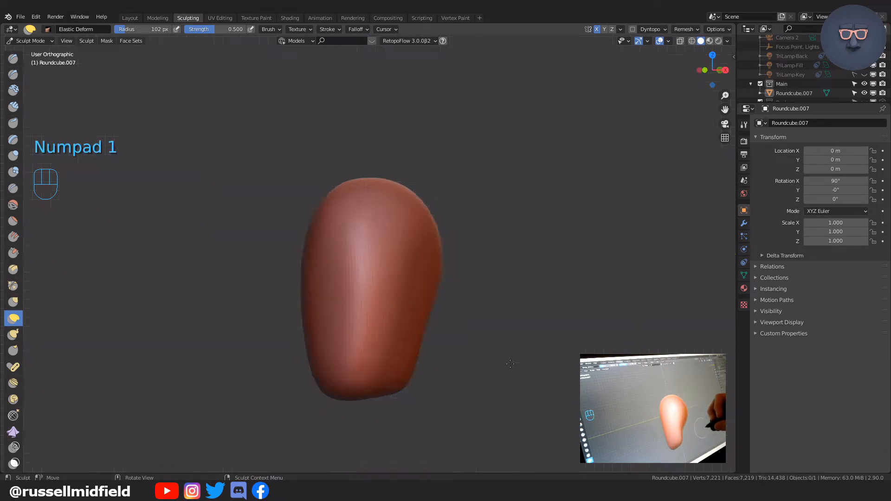
pyautogui.moveTo(421, 356); pyautogui.dragTo(428, 347)
# Carve two symmetrical eye sockets into the front of the head with the inverted Draw brush at a 60 px radius.
pyautogui.press('f')
pyautogui.click(517, 324)
pyautogui.moveTo(402, 296)
pyautogui.keyDown('ctrl'); pyautogui.mouseDown(button='middle')
pyautogui.moveTo(393, 249)
pyautogui.moveTo(400, 207)
pyautogui.mouseUp(button='middle'); pyautogui.keyUp('ctrl')
pyautogui.keyDown('ctrl'); pyautogui.moveTo(395, 233); pyautogui.dragTo(390, 204, button='middle'); pyautogui.keyUp('ctrl')
pyautogui.press('x')
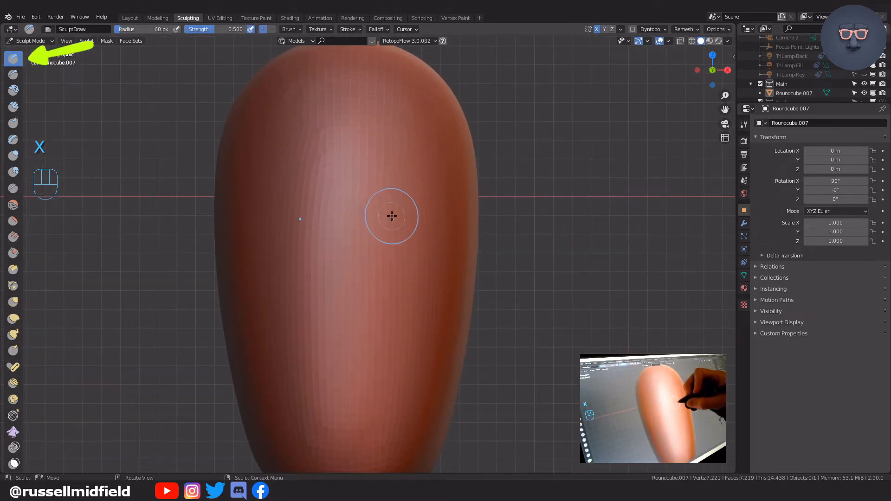
pyautogui.keyDown('ctrl'); pyautogui.moveTo(392, 218); pyautogui.dragTo(393, 227); pyautogui.keyUp('ctrl')
pyautogui.keyDown('ctrl'); pyautogui.moveTo(300, 218); pyautogui.dragTo(306, 232); pyautogui.keyUp('ctrl')
pyautogui.moveTo(390, 223)
pyautogui.keyDown('ctrl'); pyautogui.mouseDown()
pyautogui.moveTo(401, 217)
pyautogui.moveTo(409, 232)
pyautogui.mouseUp(); pyautogui.keyUp('ctrl')
pyautogui.keyDown('ctrl'); pyautogui.moveTo(278, 223); pyautogui.dragTo(298, 250); pyautogui.keyUp('ctrl')
pyautogui.keyDown('ctrl'); pyautogui.moveTo(418, 218); pyautogui.dragTo(423, 251); pyautogui.keyUp('ctrl')
pyautogui.keyDown('ctrl'); pyautogui.moveTo(273, 218); pyautogui.dragTo(297, 246); pyautogui.keyUp('ctrl')
pyautogui.moveTo(399, 218)
pyautogui.keyDown('ctrl'); pyautogui.mouseDown()
pyautogui.moveTo(396, 241)
pyautogui.moveTo(422, 237)
pyautogui.moveTo(419, 270)
pyautogui.moveTo(397, 262)
pyautogui.moveTo(427, 238)
pyautogui.moveTo(433, 253)
pyautogui.moveTo(413, 230)
pyautogui.moveTo(398, 254)
pyautogui.moveTo(425, 257)
pyautogui.mouseUp(); pyautogui.keyUp('ctrl')
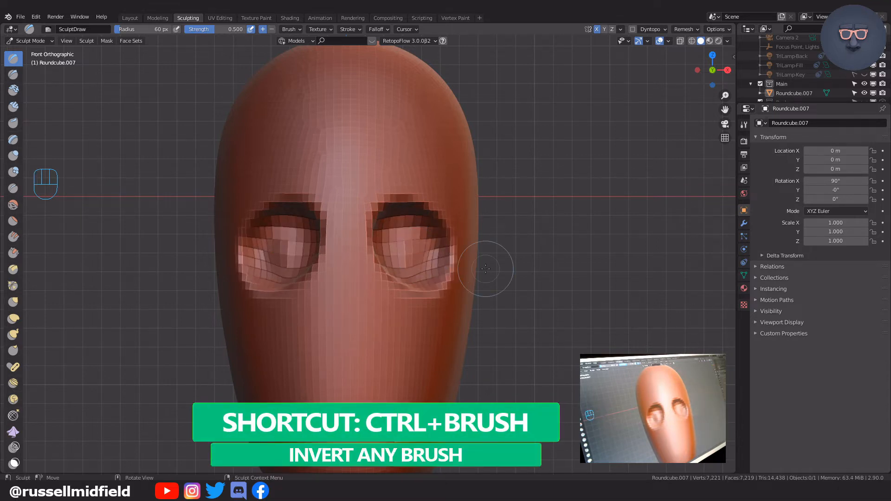
# Deepen the eye sockets toward their outer edges from an angled view and remesh the head.
pyautogui.moveTo(485, 268); pyautogui.dragTo(460, 270, button='middle')
pyautogui.moveTo(395, 254)
pyautogui.keyDown('ctrl'); pyautogui.mouseDown()
pyautogui.moveTo(389, 249)
pyautogui.moveTo(447, 265)
pyautogui.mouseUp(); pyautogui.keyUp('ctrl')
pyautogui.moveTo(447, 264); pyautogui.dragTo(427, 266, button='middle')
pyautogui.hotkey('ctrl', 'r')
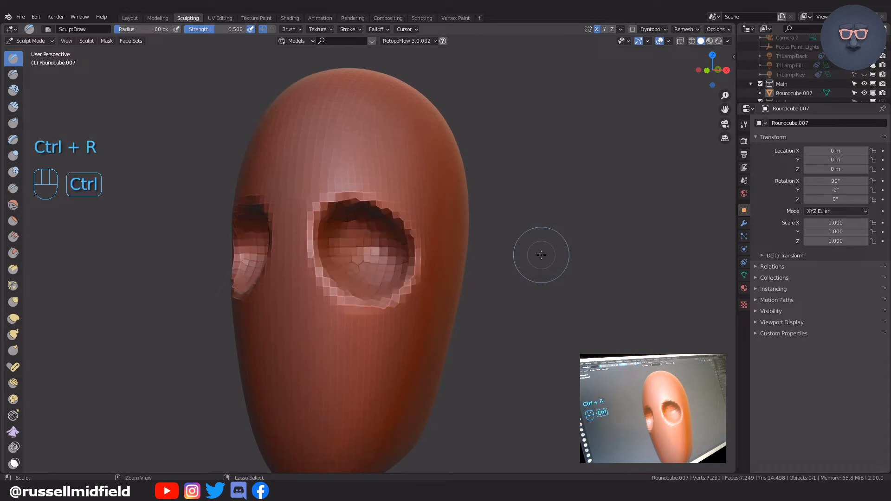
# Lower the voxel size further and remesh the head with its carved eye sockets.
pyautogui.moveTo(527, 255); pyautogui.dragTo(528, 271, button='middle')
pyautogui.hotkey('shift', 'r')
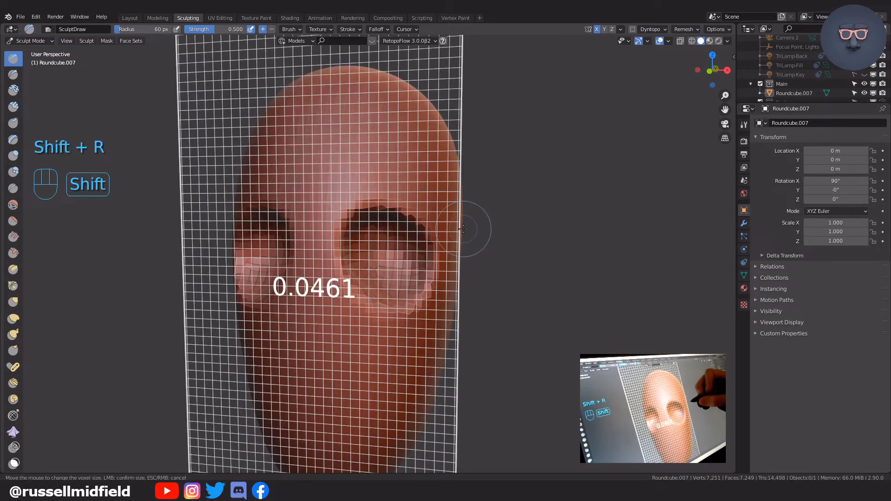
pyautogui.click(504, 144)
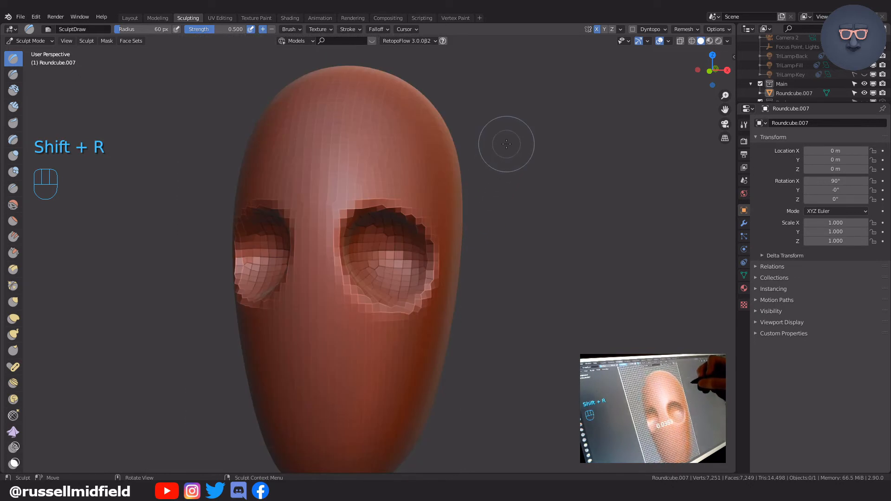
pyautogui.hotkey('ctrl', 'r')
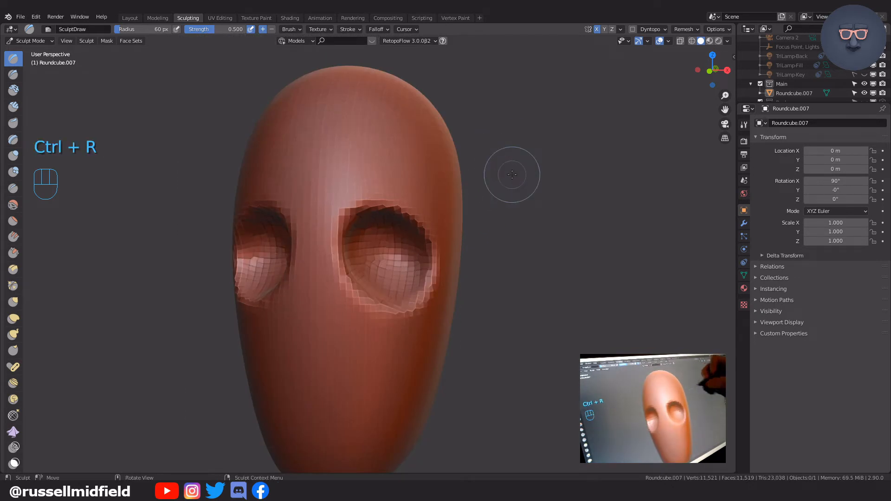
# In front view, build up a brow above the eye sockets with the Clay Strips brush at a 34 px radius.
pyautogui.press('KP_1')
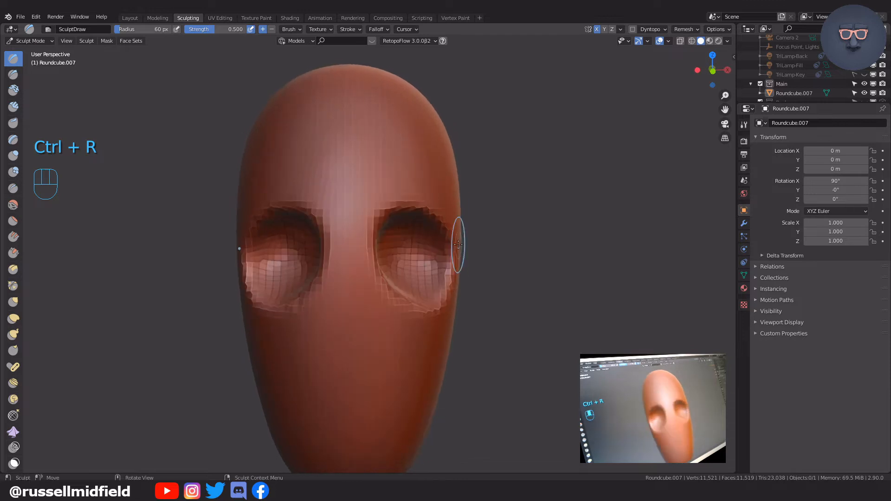
pyautogui.keyDown('shift'); pyautogui.moveTo(458, 245); pyautogui.dragTo(443, 241, button='middle'); pyautogui.keyUp('shift')
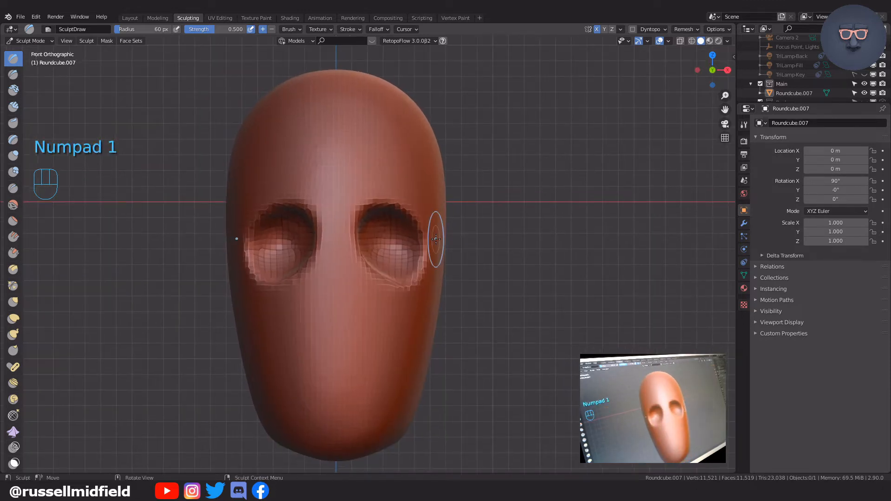
pyautogui.press('f')
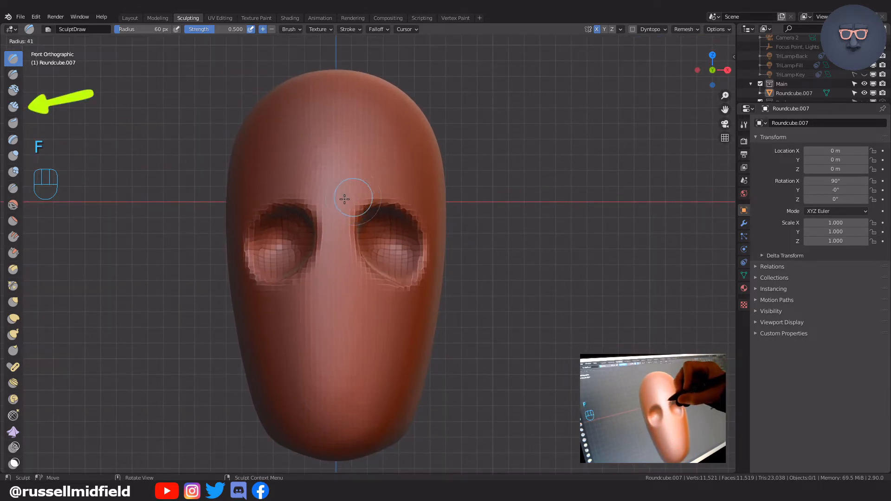
pyautogui.press('c')
pyautogui.press('f')
pyautogui.click(353, 204)
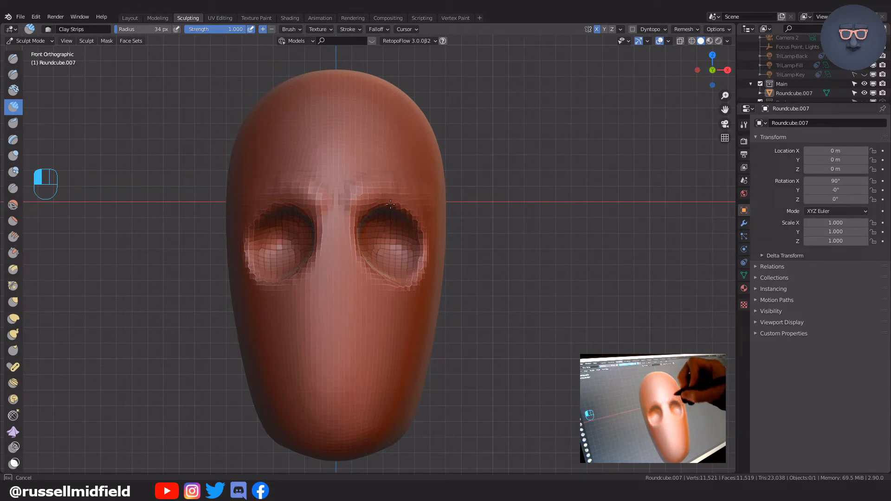
pyautogui.moveTo(428, 210); pyautogui.dragTo(365, 197)
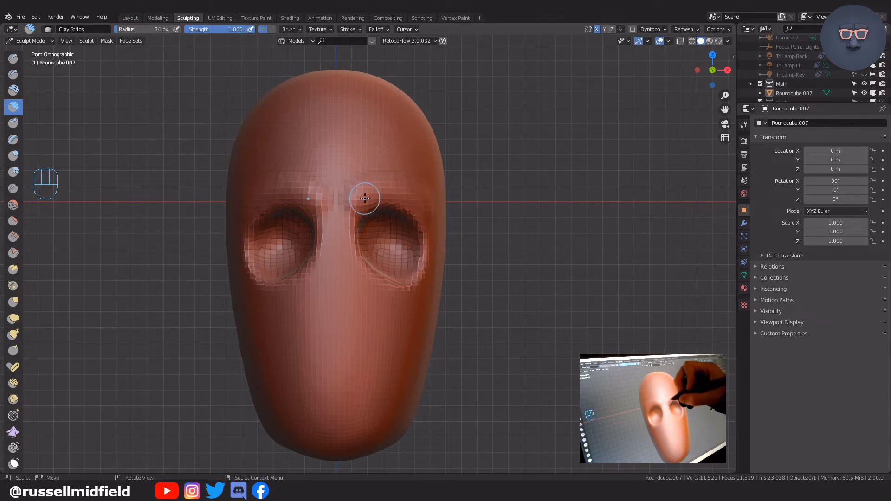
# Thicken the brow ridges and extend them around the outer eye sockets with 47 px Clay Strips, and remesh the head.
pyautogui.press('c')
pyautogui.click(356, 192)
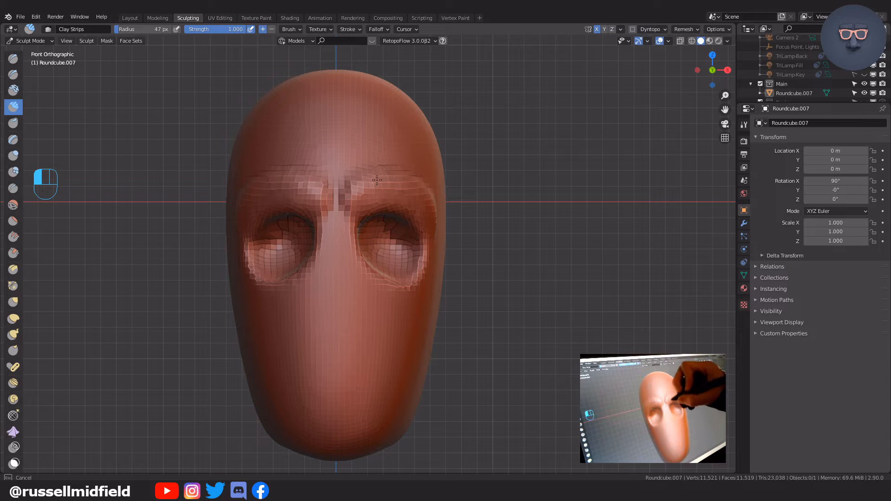
pyautogui.moveTo(423, 207); pyautogui.dragTo(447, 232)
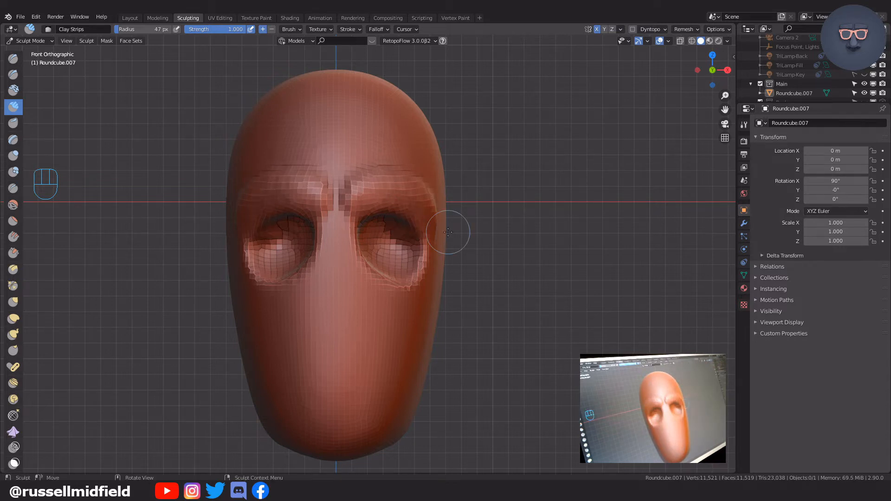
pyautogui.hotkey('ctrl', 'r')
pyautogui.moveTo(452, 227); pyautogui.dragTo(465, 243, button='middle')
# Carve a triangular nose cavity between and below the eye sockets with the inverted Draw brush at a 32 px radius.
pyautogui.press('KP_1')
pyautogui.scroll(1, 461, 241)
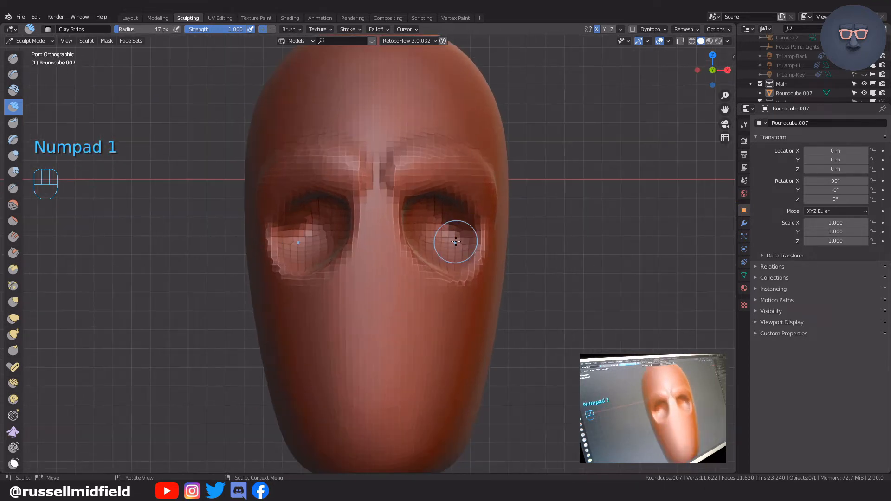
pyautogui.press('f')
pyautogui.click(366, 236)
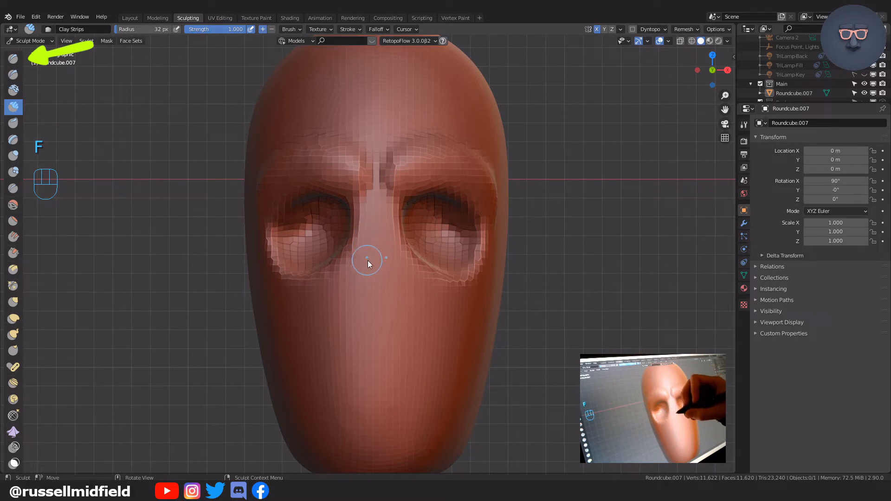
pyautogui.press('x')
pyautogui.moveTo(369, 261)
pyautogui.keyDown('ctrl'); pyautogui.mouseDown()
pyautogui.moveTo(373, 290)
pyautogui.moveTo(392, 285)
pyautogui.moveTo(357, 278)
pyautogui.moveTo(375, 294)
pyautogui.moveTo(362, 287)
pyautogui.mouseUp(); pyautogui.keyUp('ctrl')
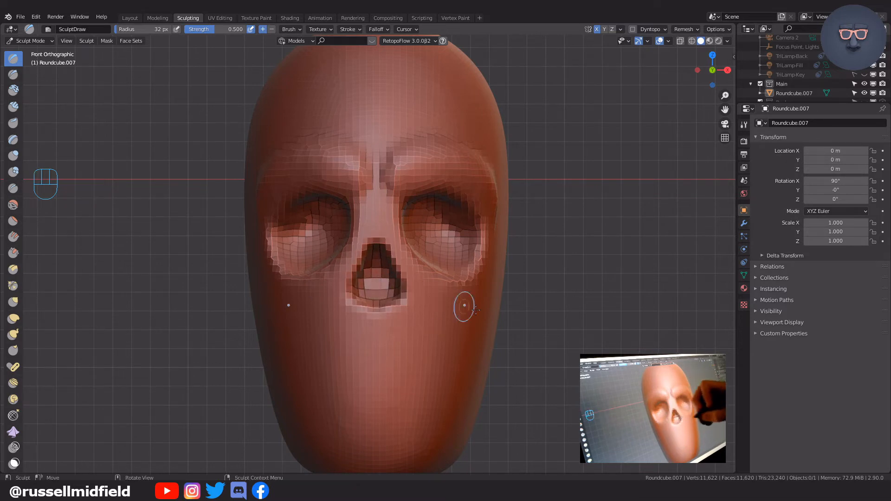
# Remesh the head at a finer voxel size and smooth the nose cavity with a 52 px brush radius.
pyautogui.hotkey('ctrl', 'r')
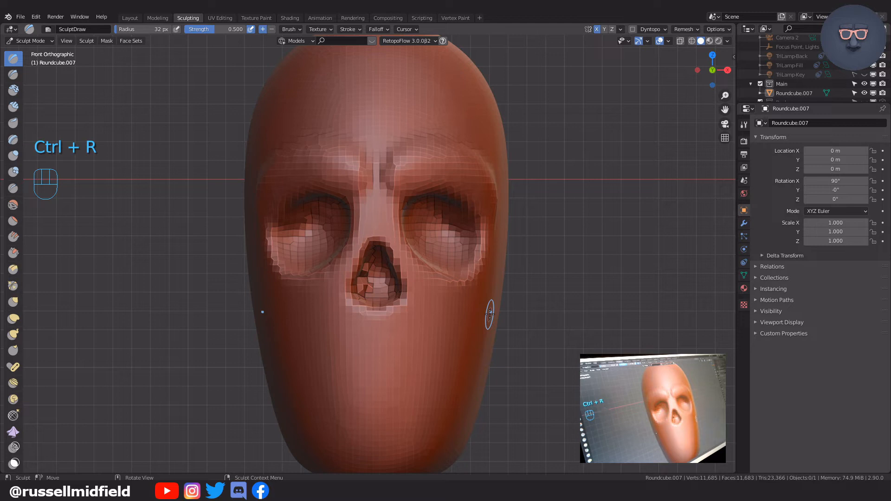
pyautogui.hotkey('shift', 'r')
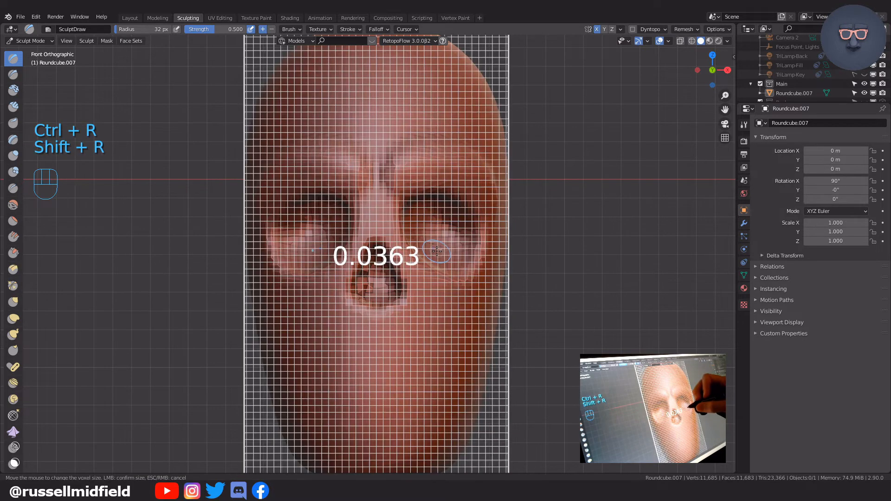
pyautogui.click(552, 71)
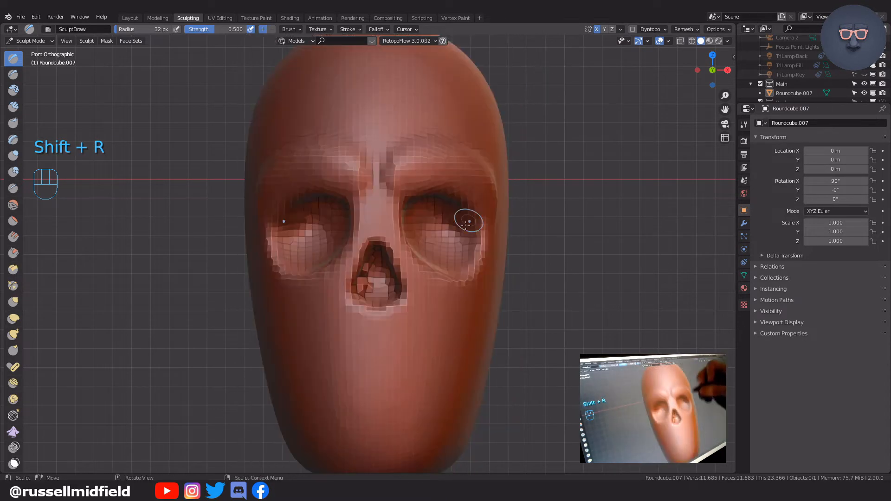
pyautogui.hotkey('ctrl', 'r')
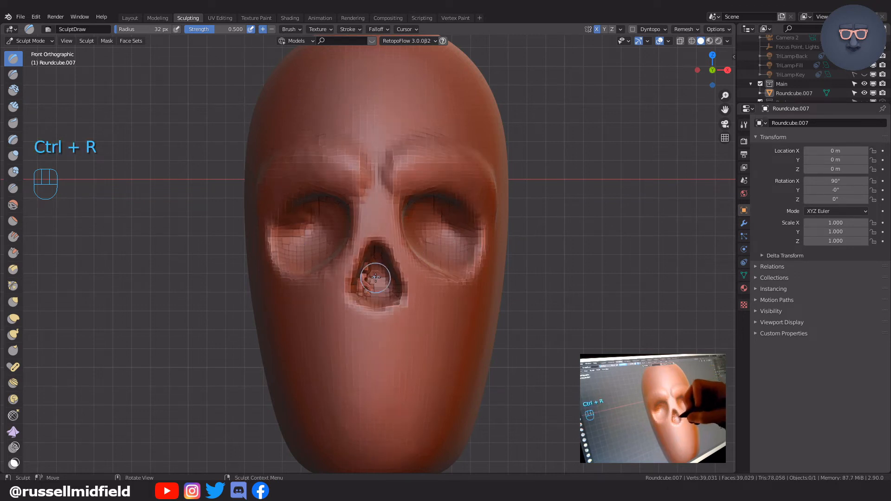
pyautogui.press('f')
pyautogui.moveTo(394, 269)
pyautogui.keyDown('shift'); pyautogui.mouseDown()
pyautogui.moveTo(367, 296)
pyautogui.moveTo(377, 260)
pyautogui.moveTo(388, 272)
pyautogui.moveTo(356, 290)
pyautogui.moveTo(366, 260)
pyautogui.mouseUp(); pyautogui.keyUp('shift')
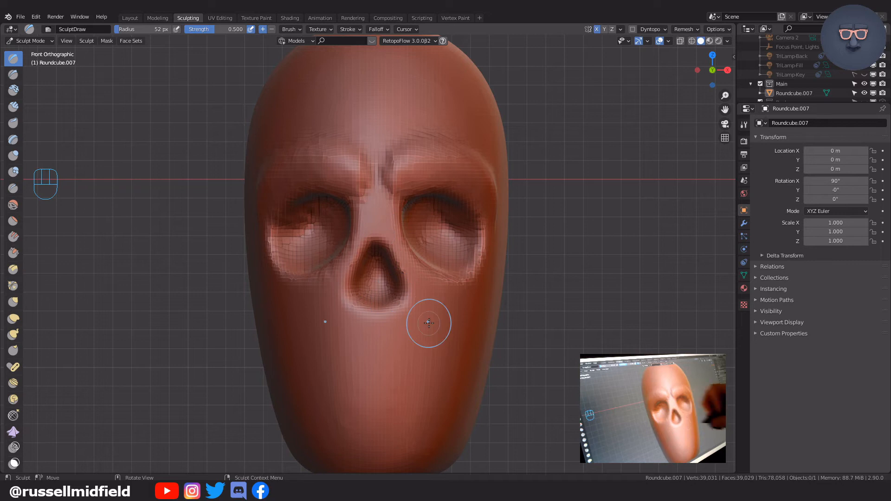
# Carve the temple and side of the forehead inward with the inverted Clay Strips brush at a 72 px radius.
pyautogui.scroll(-4, 429, 323)
pyautogui.moveTo(482, 314); pyautogui.dragTo(415, 342, button='middle')
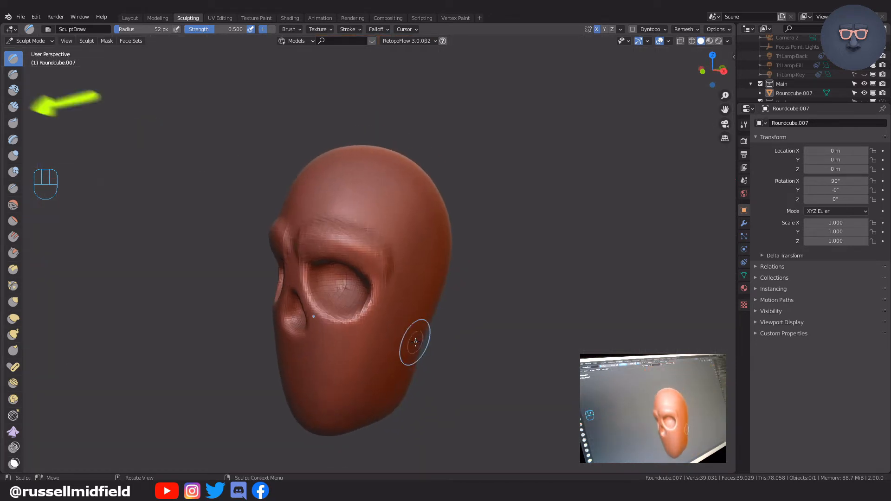
pyautogui.scroll(1, 413, 339)
pyautogui.press('c')
pyautogui.press('f')
pyautogui.moveTo(395, 236)
pyautogui.keyDown('ctrl'); pyautogui.mouseDown()
pyautogui.moveTo(393, 194)
pyautogui.moveTo(422, 227)
pyautogui.mouseUp(); pyautogui.keyUp('ctrl')
pyautogui.moveTo(449, 220); pyautogui.dragTo(412, 225, button='middle')
pyautogui.press('f')
pyautogui.click(426, 236)
pyautogui.press('c')
pyautogui.keyDown('ctrl'); pyautogui.moveTo(381, 220); pyautogui.dragTo(379, 224); pyautogui.keyUp('ctrl')
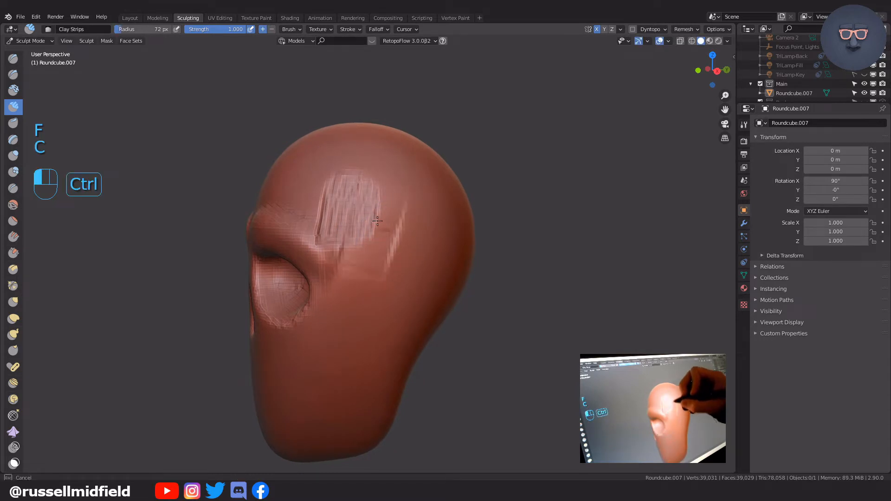
pyautogui.keyDown('ctrl'); pyautogui.moveTo(409, 200); pyautogui.dragTo(417, 218); pyautogui.keyUp('ctrl')
# Smooth the carved temple into the skull and outer brow with the 72 px brush radius.
pyautogui.moveTo(457, 278)
pyautogui.mouseDown(button='middle')
pyautogui.moveTo(498, 276)
pyautogui.moveTo(482, 272)
pyautogui.mouseUp(button='middle')
pyautogui.keyDown('shift'); pyautogui.moveTo(388, 215); pyautogui.dragTo(357, 258); pyautogui.keyUp('shift')
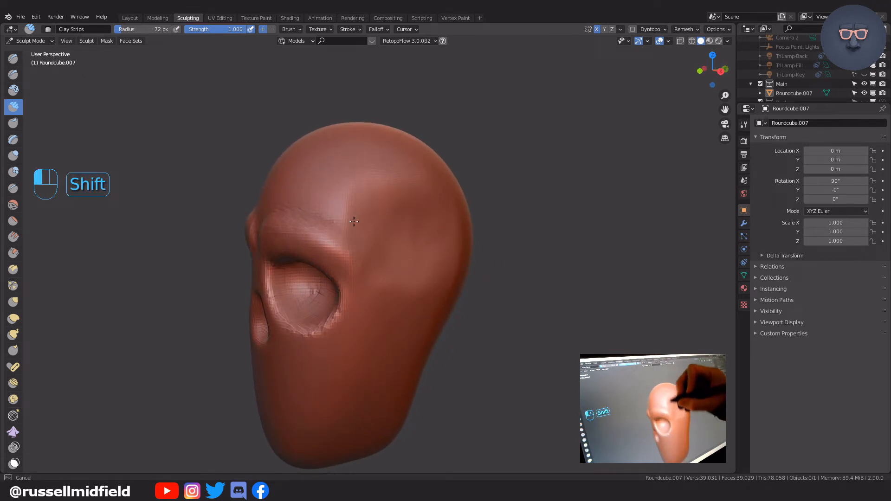
pyautogui.keyDown('shift'); pyautogui.moveTo(354, 221); pyautogui.dragTo(399, 278); pyautogui.keyUp('shift')
# In front view, build up cheekbones below the eye sockets with 44 px Clay Strips and extend them around the sides.
pyautogui.moveTo(433, 278)
pyautogui.mouseDown(button='middle')
pyautogui.moveTo(538, 273)
pyautogui.moveTo(559, 294)
pyautogui.mouseUp(button='middle')
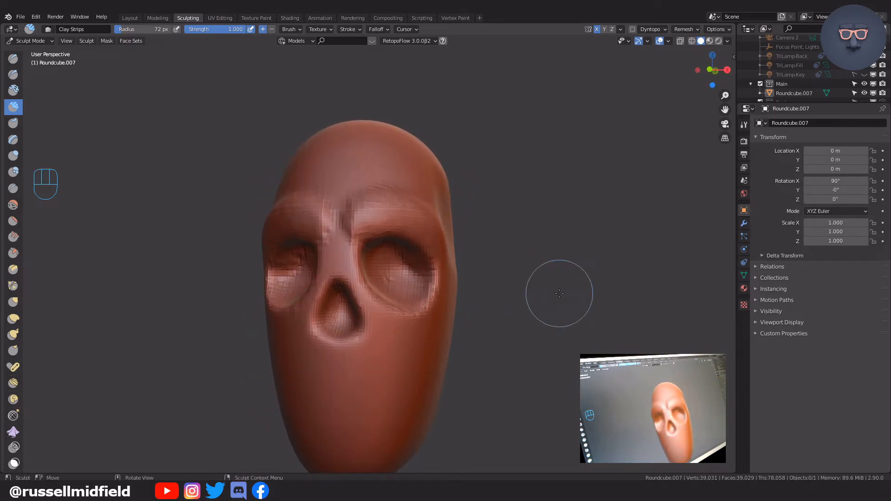
pyautogui.press('KP_1')
pyautogui.scroll(4, 496, 297)
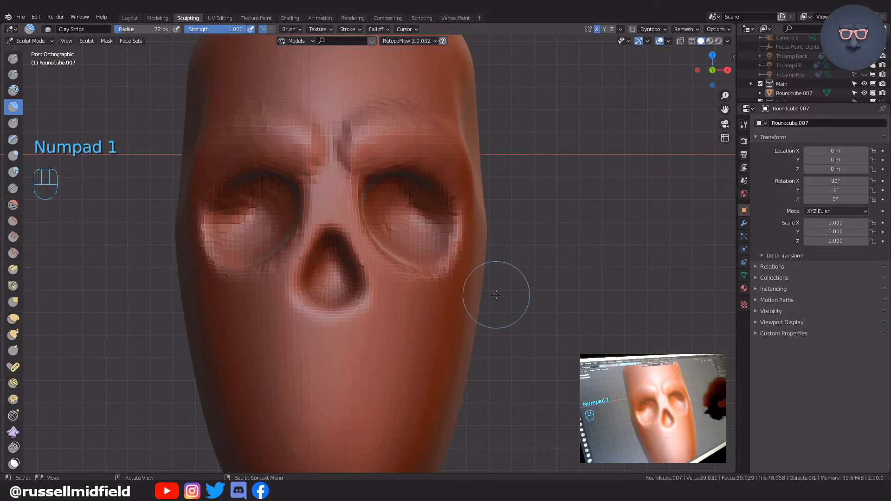
pyautogui.press('f')
pyautogui.click(400, 274)
pyautogui.press('c')
pyautogui.moveTo(415, 293); pyautogui.dragTo(413, 284)
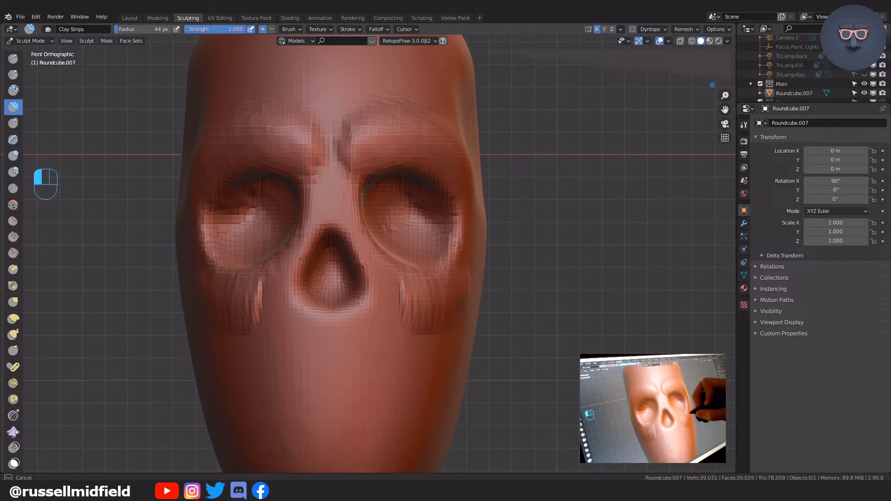
pyautogui.moveTo(449, 285); pyautogui.dragTo(416, 303)
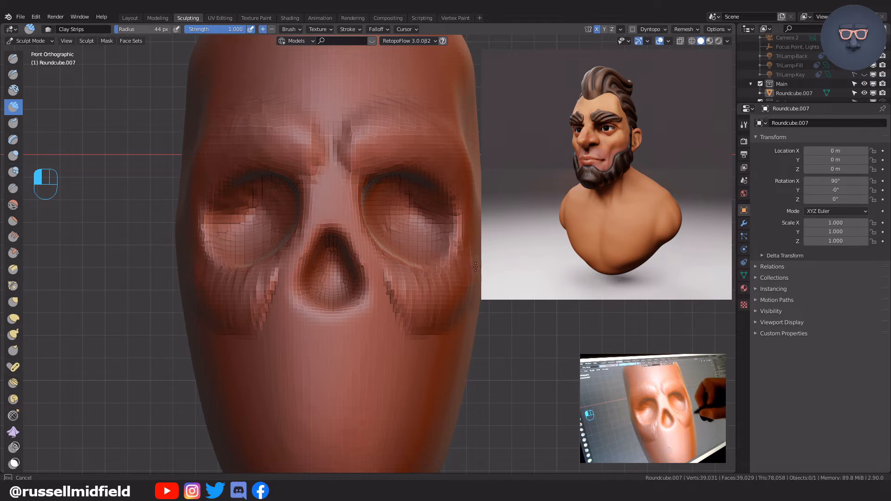
pyautogui.moveTo(404, 267); pyautogui.dragTo(404, 278)
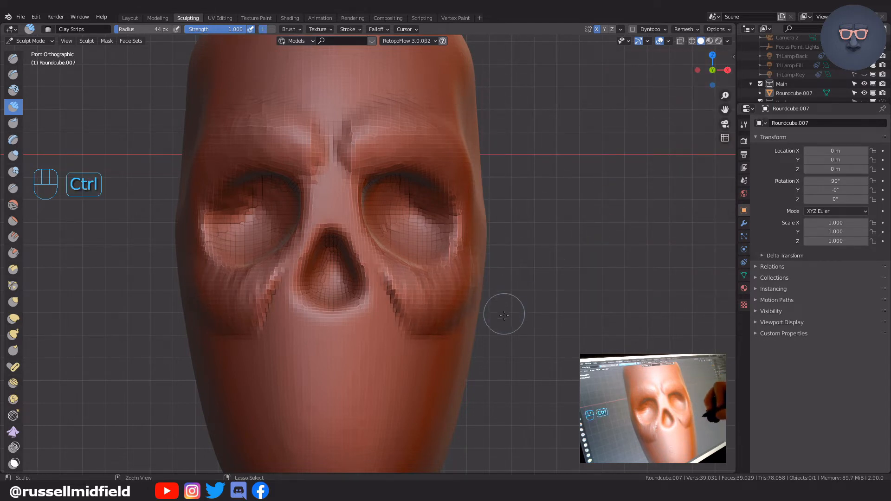
pyautogui.moveTo(505, 339); pyautogui.dragTo(454, 355, button='middle')
pyautogui.moveTo(384, 277); pyautogui.dragTo(390, 263)
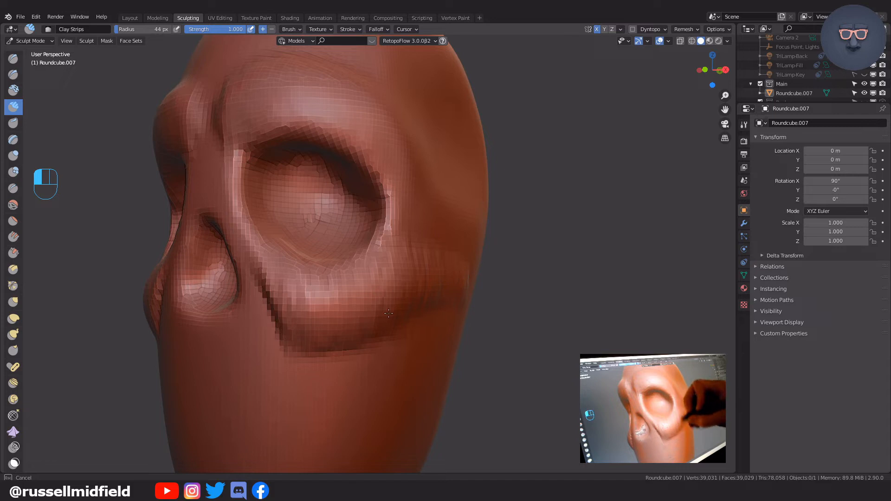
# Carve the area between the nose cavity and the cheekbone with inverted Clay Strips at a 38 px radius.
pyautogui.moveTo(403, 284); pyautogui.dragTo(439, 293, button='middle')
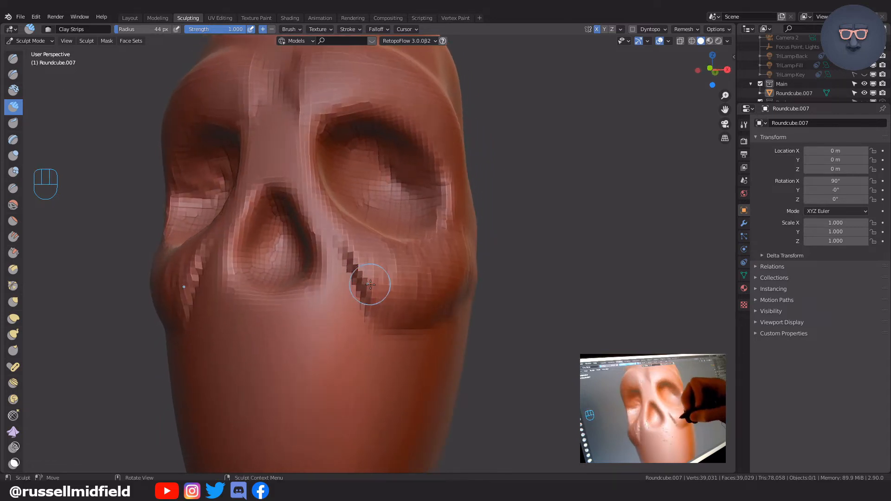
pyautogui.moveTo(370, 284); pyautogui.dragTo(355, 298, button='middle')
pyautogui.moveTo(349, 293)
pyautogui.keyDown('ctrl'); pyautogui.mouseDown()
pyautogui.moveTo(359, 323)
pyautogui.moveTo(348, 284)
pyautogui.mouseUp(); pyautogui.keyUp('ctrl')
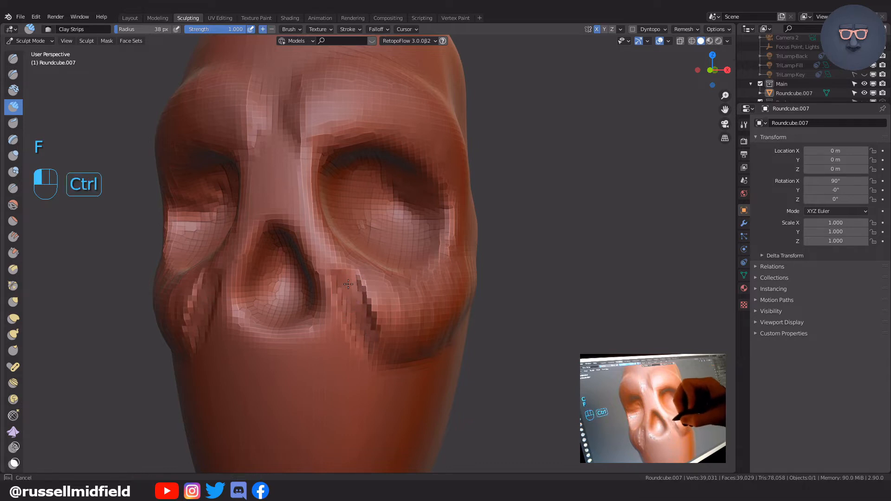
pyautogui.moveTo(359, 320)
pyautogui.keyDown('ctrl'); pyautogui.mouseDown()
pyautogui.moveTo(337, 263)
pyautogui.moveTo(366, 302)
pyautogui.moveTo(379, 365)
pyautogui.moveTo(408, 346)
pyautogui.mouseUp(); pyautogui.keyUp('ctrl')
# Remesh the head and smooth the cheekbones and the hollows beside the nose with an 83 px brush radius.
pyautogui.hotkey('ctrl', 'r')
pyautogui.press('f')
pyautogui.click(453, 325)
pyautogui.keyDown('shift'); pyautogui.moveTo(333, 249); pyautogui.dragTo(367, 305); pyautogui.keyUp('shift')
pyautogui.moveTo(438, 336)
pyautogui.keyDown('shift'); pyautogui.mouseDown()
pyautogui.moveTo(407, 210)
pyautogui.moveTo(437, 278)
pyautogui.moveTo(440, 343)
pyautogui.mouseUp(); pyautogui.keyUp('shift')
pyautogui.moveTo(505, 330)
pyautogui.keyDown('ctrl'); pyautogui.mouseDown(button='middle')
pyautogui.moveTo(505, 376)
pyautogui.moveTo(413, 346)
pyautogui.mouseUp(button='middle'); pyautogui.keyUp('ctrl')
pyautogui.keyDown('shift'); pyautogui.moveTo(407, 333); pyautogui.dragTo(369, 241); pyautogui.keyUp('shift')
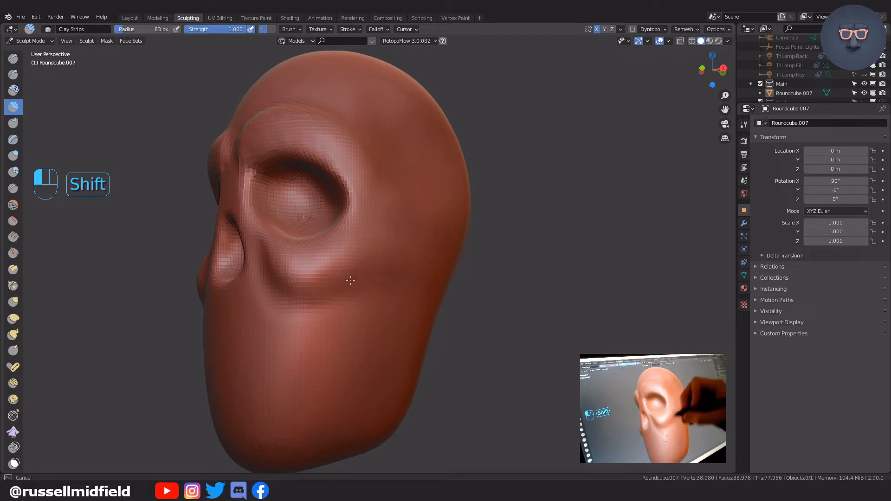
pyautogui.keyDown('shift'); pyautogui.moveTo(263, 278); pyautogui.dragTo(283, 314); pyautogui.keyUp('shift')
# Smooth the brow ridge and its transition into the forehead.
pyautogui.moveTo(282, 314); pyautogui.dragTo(386, 341, button='middle')
pyautogui.moveTo(305, 132)
pyautogui.keyDown('shift'); pyautogui.mouseDown()
pyautogui.moveTo(299, 181)
pyautogui.moveTo(309, 153)
pyautogui.mouseUp(); pyautogui.keyUp('shift')
pyautogui.moveTo(327, 129)
pyautogui.keyDown('shift'); pyautogui.mouseDown()
pyautogui.moveTo(371, 128)
pyautogui.moveTo(429, 167)
pyautogui.mouseUp(); pyautogui.keyUp('shift')
# Build up a ridge along the temple edge from the outer brow up the skull with 44 px Clay Strips.
pyautogui.moveTo(467, 193); pyautogui.dragTo(404, 233, button='middle')
pyautogui.press('f')
pyautogui.press('f')
pyautogui.press('c')
pyautogui.moveTo(351, 212); pyautogui.dragTo(356, 225)
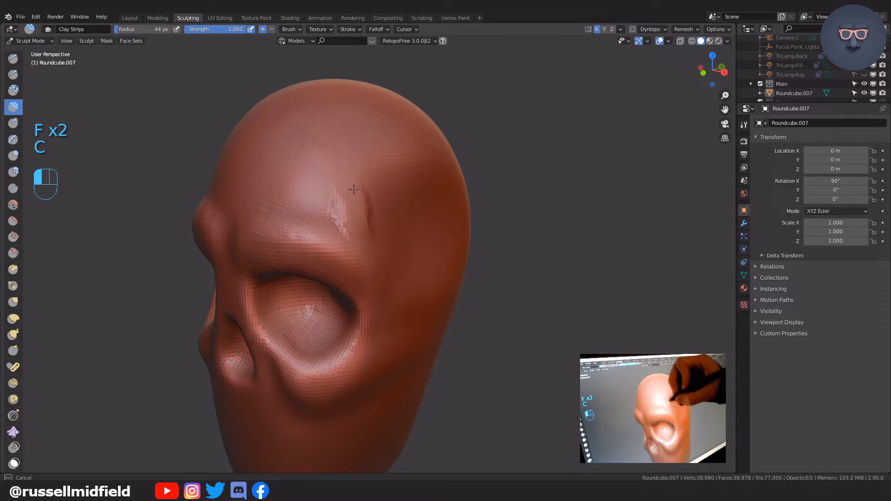
pyautogui.moveTo(421, 136); pyautogui.dragTo(414, 151)
pyautogui.moveTo(354, 195); pyautogui.dragTo(338, 209)
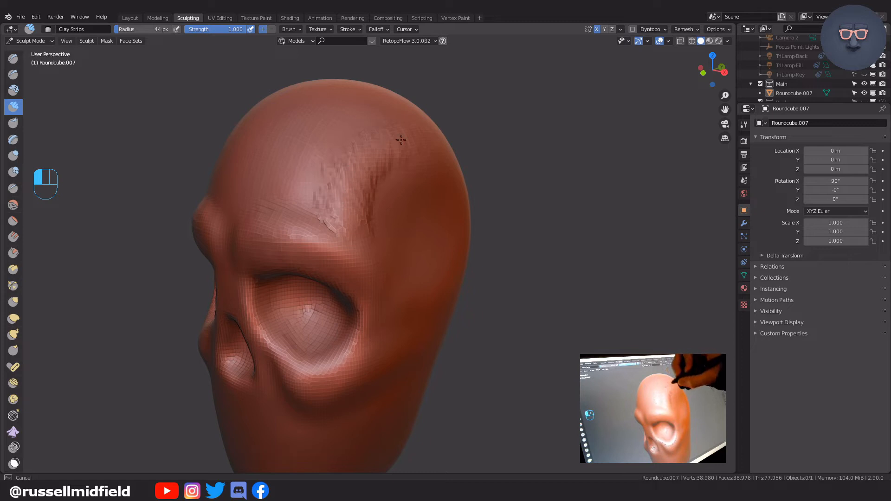
pyautogui.moveTo(433, 139); pyautogui.dragTo(435, 163)
# Smooth the temple ridge into the forehead with an 83 px brush radius.
pyautogui.press('f')
pyautogui.click(370, 240)
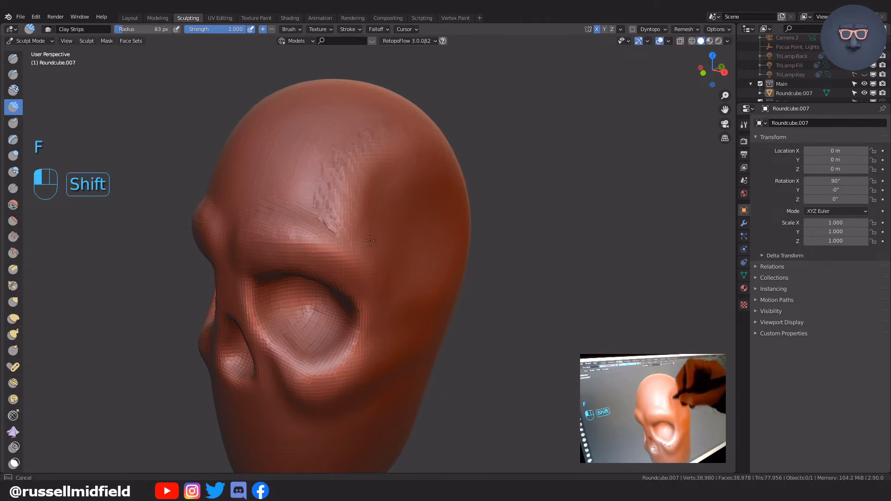
pyautogui.keyDown('shift'); pyautogui.moveTo(338, 174); pyautogui.dragTo(344, 170); pyautogui.keyUp('shift')
# Reshape the cheekbone below the eye socket with the Elastic Deform brush at a 97 px radius.
pyautogui.moveTo(500, 258); pyautogui.dragTo(548, 241, button='middle')
pyautogui.moveTo(514, 311)
pyautogui.keyDown('shift'); pyautogui.mouseDown(button='middle')
pyautogui.moveTo(497, 259)
pyautogui.moveTo(457, 272)
pyautogui.moveTo(306, 245)
pyautogui.mouseUp(button='middle'); pyautogui.keyUp('shift')
pyautogui.press('f')
pyautogui.click(299, 252)
pyautogui.press('g')
pyautogui.moveTo(300, 252); pyautogui.dragTo(306, 264)
pyautogui.scroll(2, 297, 263)
pyautogui.scroll(-2, 265, 277)
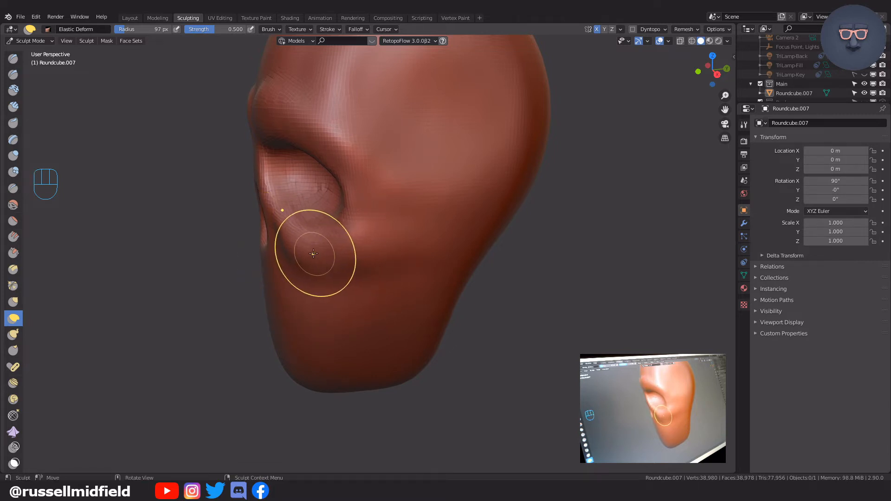
# Pull the nasal bridge forward in right side view with the Elastic Deform brush at a 109 px radius.
pyautogui.press('KP_3')
pyautogui.moveTo(312, 250)
pyautogui.keyDown('shift'); pyautogui.mouseDown(button='middle')
pyautogui.moveTo(371, 259)
pyautogui.moveTo(333, 236)
pyautogui.moveTo(350, 234)
pyautogui.mouseUp(button='middle'); pyautogui.keyUp('shift')
pyautogui.press('f')
pyautogui.click(348, 235)
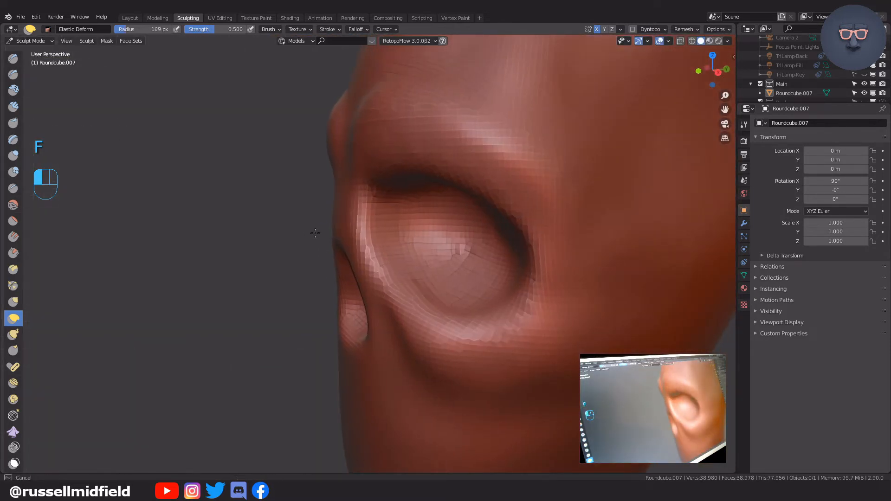
pyautogui.moveTo(293, 256); pyautogui.dragTo(405, 214, button='middle')
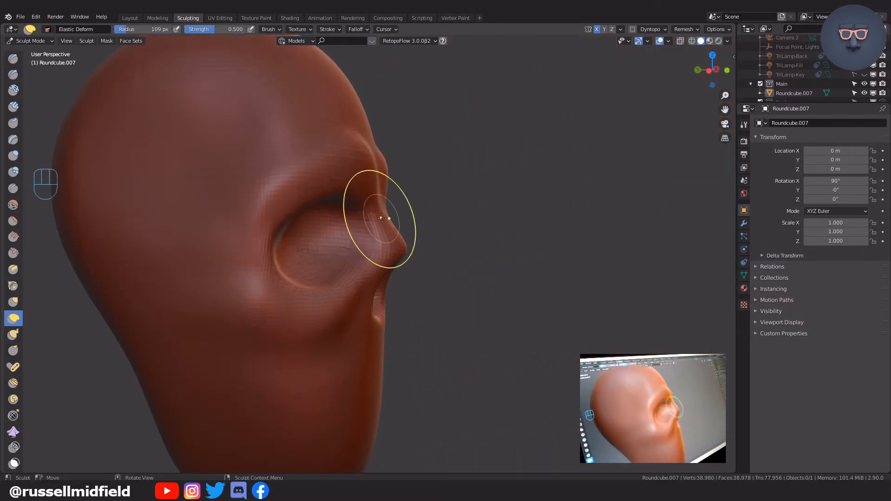
pyautogui.press('KP_3')
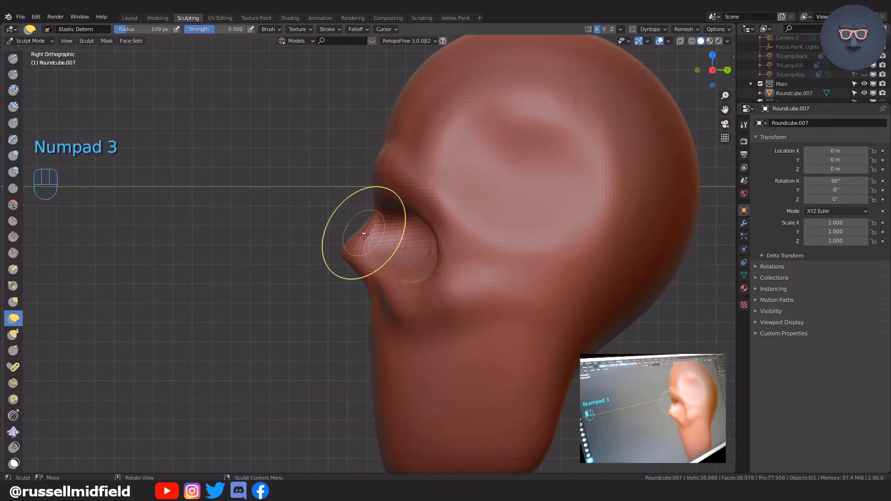
pyautogui.keyDown('shift'); pyautogui.moveTo(367, 332); pyautogui.dragTo(390, 276, button='middle'); pyautogui.keyUp('shift')
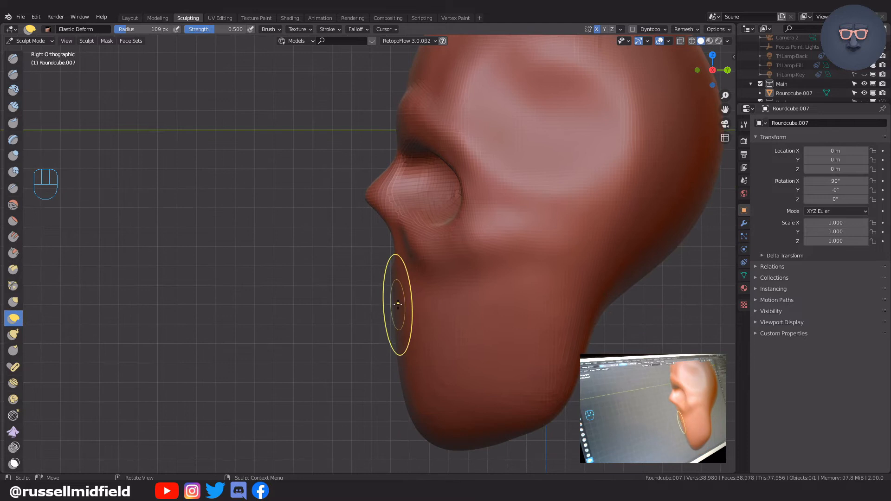
pyautogui.moveTo(401, 368)
pyautogui.mouseDown(button='middle')
pyautogui.moveTo(492, 320)
pyautogui.moveTo(482, 309)
pyautogui.moveTo(516, 314)
pyautogui.moveTo(385, 318)
pyautogui.moveTo(454, 318)
pyautogui.moveTo(474, 224)
pyautogui.moveTo(459, 265)
pyautogui.moveTo(400, 238)
pyautogui.moveTo(379, 267)
pyautogui.mouseUp(button='middle')
# Remesh the head and carve hollows beside the nose and below the cheekbones with inverted 42 px Clay Strips.
pyautogui.hotkey('ctrl', 'r')
pyautogui.scroll(-4, 385, 318)
pyautogui.press('KP_1')
pyautogui.scroll(2, 475, 224)
pyautogui.press('f')
pyautogui.press('c')
pyautogui.keyDown('ctrl'); pyautogui.moveTo(456, 304); pyautogui.dragTo(390, 327); pyautogui.keyUp('ctrl')
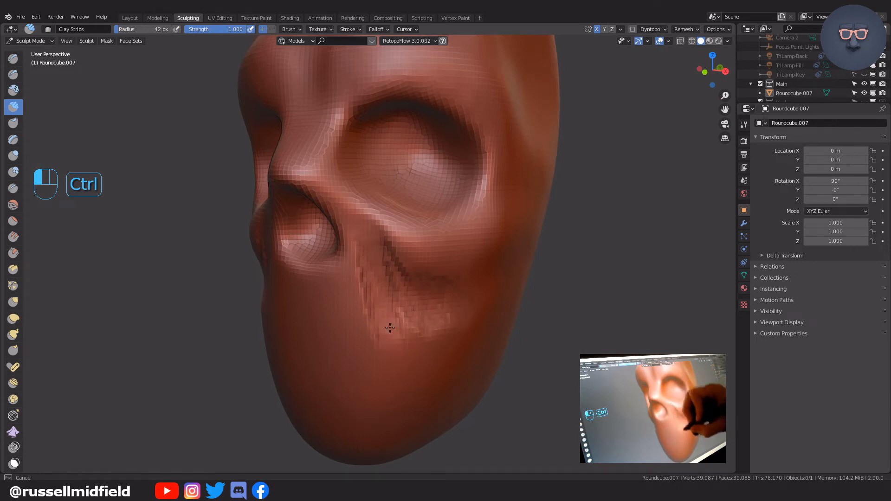
# Smooth the hollow below the cheekbone with a 65 px brush radius.
pyautogui.press('f')
pyautogui.click(475, 287)
pyautogui.keyDown('shift'); pyautogui.moveTo(375, 241); pyautogui.dragTo(400, 323); pyautogui.keyUp('shift')
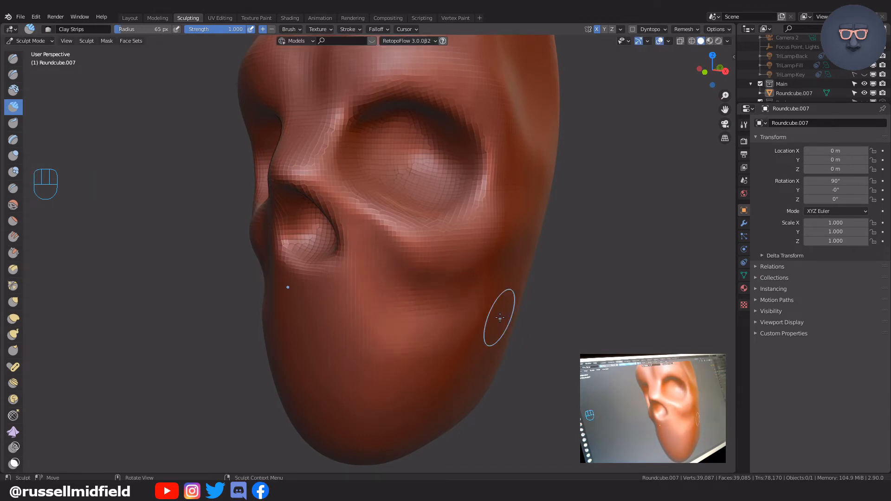
# Pull the upper rim of the eye socket into a flatter brow line with the Elastic Deform brush at 83 px.
pyautogui.moveTo(499, 314); pyautogui.dragTo(462, 189, button='middle')
pyautogui.press('f')
pyautogui.click(485, 158)
pyautogui.press('g')
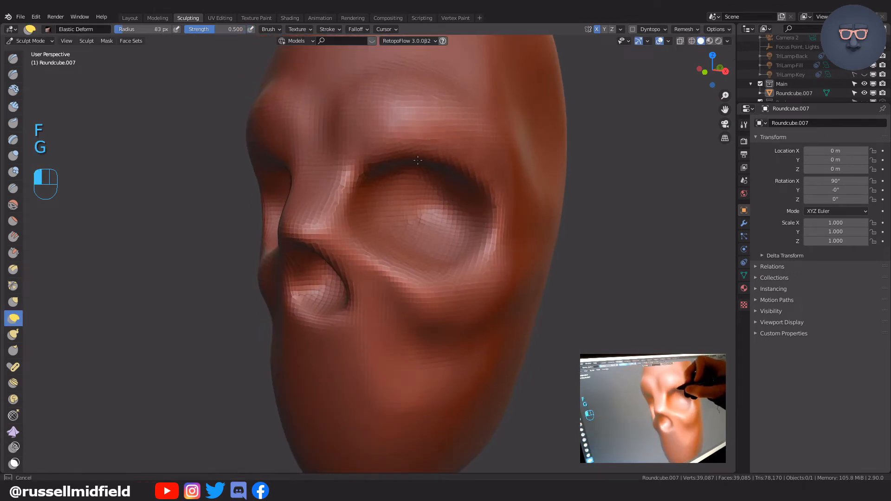
pyautogui.moveTo(455, 176); pyautogui.dragTo(488, 192)
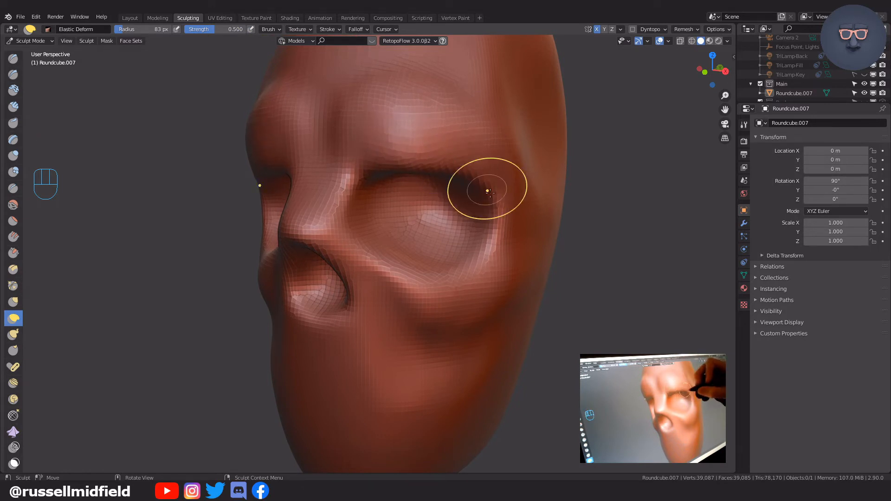
# Build up the cheekbone around the lower outer eye socket with 50 px Clay Strips and smooth it at 101 px.
pyautogui.moveTo(464, 243); pyautogui.dragTo(429, 316, button='middle')
pyautogui.press('c')
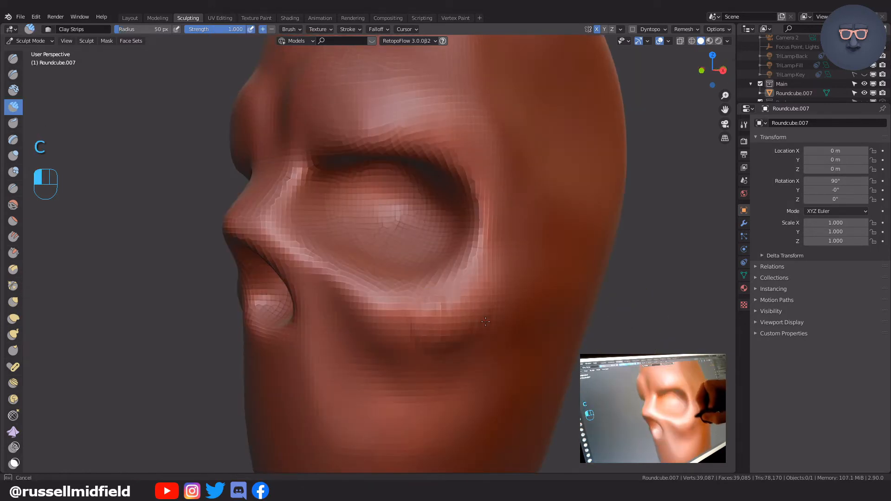
pyautogui.press('f')
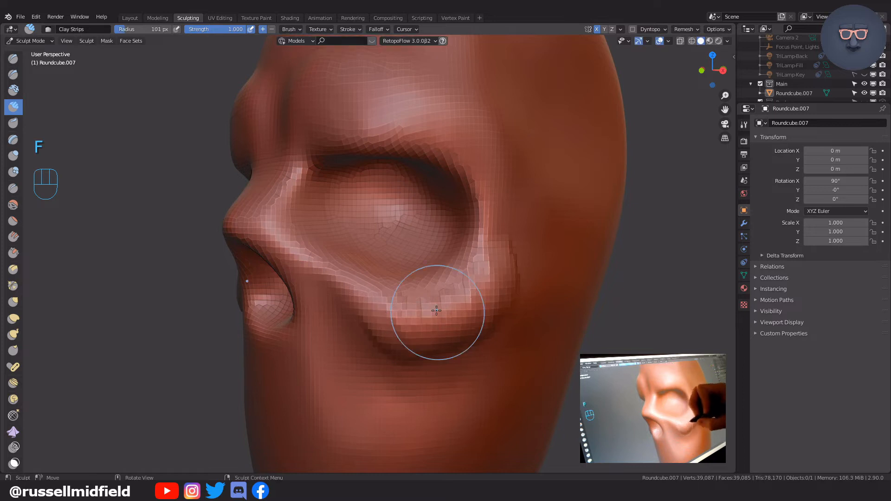
pyautogui.click(411, 361)
# Carve a groove between the nose and the inner cheekbone with the inverted Clay Strips brush.
pyautogui.moveTo(467, 149)
pyautogui.mouseDown(button='middle')
pyautogui.moveTo(537, 304)
pyautogui.moveTo(471, 306)
pyautogui.moveTo(496, 227)
pyautogui.mouseUp(button='middle')
pyautogui.press('f')
pyautogui.click(468, 251)
pyautogui.press('c')
pyautogui.keyDown('ctrl'); pyautogui.moveTo(410, 274); pyautogui.dragTo(438, 389); pyautogui.keyUp('ctrl')
# Remesh the head and smooth the groove beside the nose and the upper jaw with a 76 px brush radius.
pyautogui.press('f')
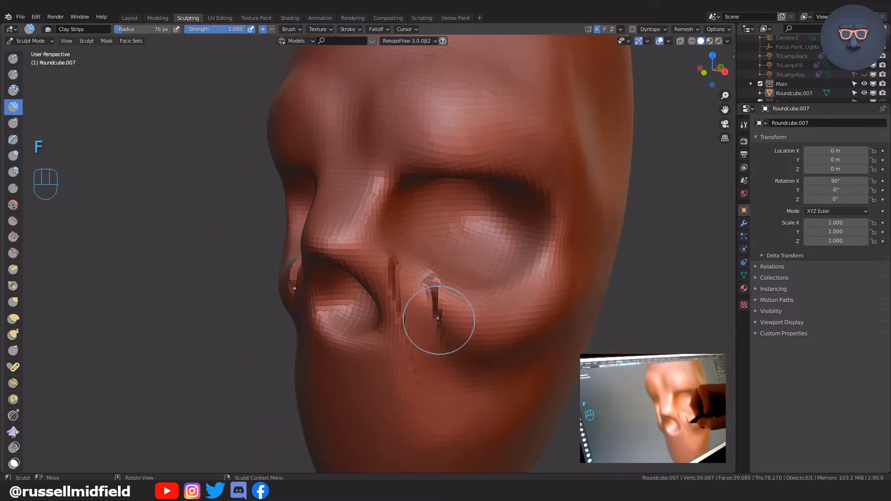
pyautogui.click(473, 321)
pyautogui.hotkey('ctrl', 'r')
pyautogui.keyDown('shift'); pyautogui.moveTo(396, 268); pyautogui.dragTo(418, 353); pyautogui.keyUp('shift')
pyautogui.keyDown('shift'); pyautogui.moveTo(462, 383); pyautogui.dragTo(425, 411); pyautogui.keyUp('shift')
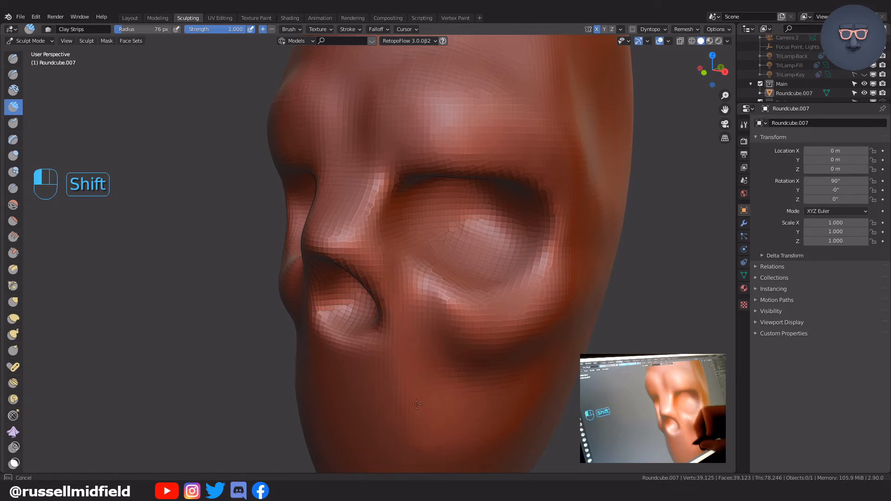
# Carve slanted recesses into the forehead above both brows with inverted Clay Strips at a 42 px radius.
pyautogui.moveTo(578, 254)
pyautogui.mouseDown(button='middle')
pyautogui.moveTo(547, 293)
pyautogui.moveTo(566, 362)
pyautogui.mouseUp(button='middle')
pyautogui.press('f')
pyautogui.click(533, 227)
pyautogui.press('c')
pyautogui.moveTo(533, 227)
pyautogui.keyDown('ctrl'); pyautogui.mouseDown()
pyautogui.moveTo(487, 262)
pyautogui.moveTo(542, 243)
pyautogui.mouseUp(); pyautogui.keyUp('ctrl')
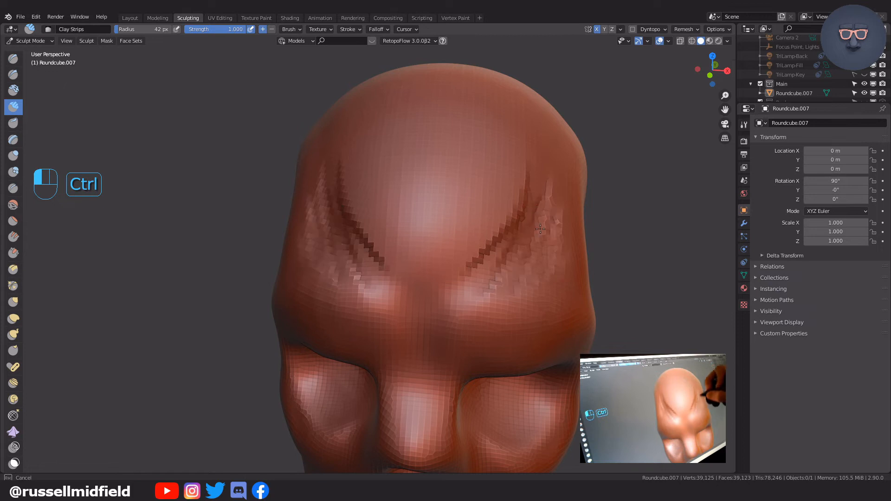
# Smooth the carved recesses above the brows with a larger brush radius.
pyautogui.press('f')
pyautogui.click(557, 229)
pyautogui.keyDown('shift'); pyautogui.moveTo(525, 195); pyautogui.dragTo(549, 264); pyautogui.keyUp('shift')
# Add volume to the side of the cheekbone with Clay Strips and smooth it with a larger brush radius.
pyautogui.moveTo(548, 303)
pyautogui.mouseDown(button='middle')
pyautogui.moveTo(517, 285)
pyautogui.moveTo(470, 278)
pyautogui.moveTo(501, 226)
pyautogui.moveTo(465, 223)
pyautogui.mouseUp(button='middle')
pyautogui.press('f')
pyautogui.click(473, 283)
pyautogui.press('c')
pyautogui.moveTo(451, 300)
pyautogui.mouseDown()
pyautogui.moveTo(477, 306)
pyautogui.moveTo(447, 311)
pyautogui.mouseUp()
pyautogui.press('f')
pyautogui.click(550, 293)
pyautogui.keyDown('shift'); pyautogui.moveTo(510, 301); pyautogui.dragTo(511, 319); pyautogui.keyUp('shift')
# Adjust the shape of the cheekbone and the hollow beside the nose in side view with the Elastic Deform brush.
pyautogui.scroll(1, 424, 294)
pyautogui.press('g')
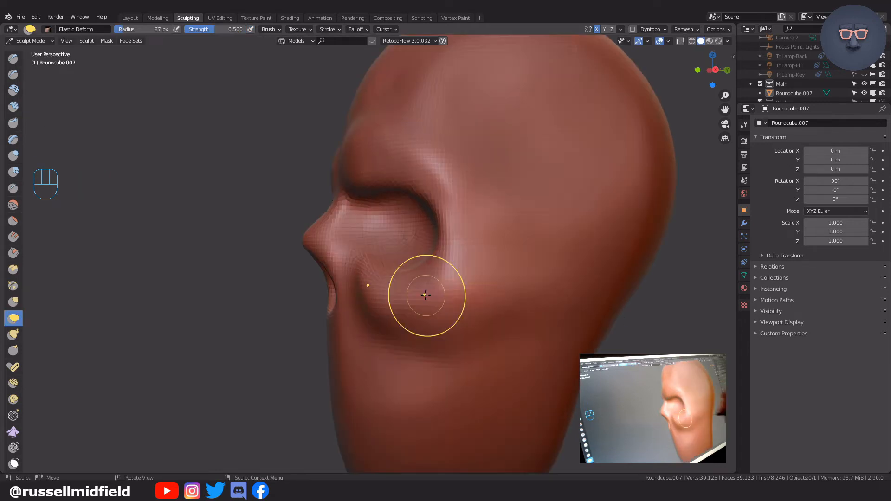
pyautogui.moveTo(424, 294); pyautogui.dragTo(418, 320, button='middle')
pyautogui.press('f')
pyautogui.click(404, 325)
pyautogui.press('g')
pyautogui.moveTo(418, 352); pyautogui.dragTo(457, 346)
pyautogui.moveTo(384, 310); pyautogui.dragTo(362, 309)
# Build up the outer end of the cheekbone toward the ear with Clay Strips and blend it in.
pyautogui.moveTo(469, 323)
pyautogui.mouseDown(button='middle')
pyautogui.moveTo(448, 316)
pyautogui.moveTo(494, 313)
pyautogui.mouseUp(button='middle')
pyautogui.press('f')
pyautogui.click(474, 305)
pyautogui.press('f')
pyautogui.press('c')
pyautogui.moveTo(469, 302); pyautogui.dragTo(502, 318)
pyautogui.press('f')
pyautogui.click(542, 324)
# Carve the lower cheek above the jawline with inverted Clay Strips at a 66 px radius.
pyautogui.scroll(1, 542, 323)
pyautogui.keyDown('shift'); pyautogui.moveTo(458, 362); pyautogui.dragTo(402, 218, button='middle'); pyautogui.keyUp('shift')
pyautogui.press('c')
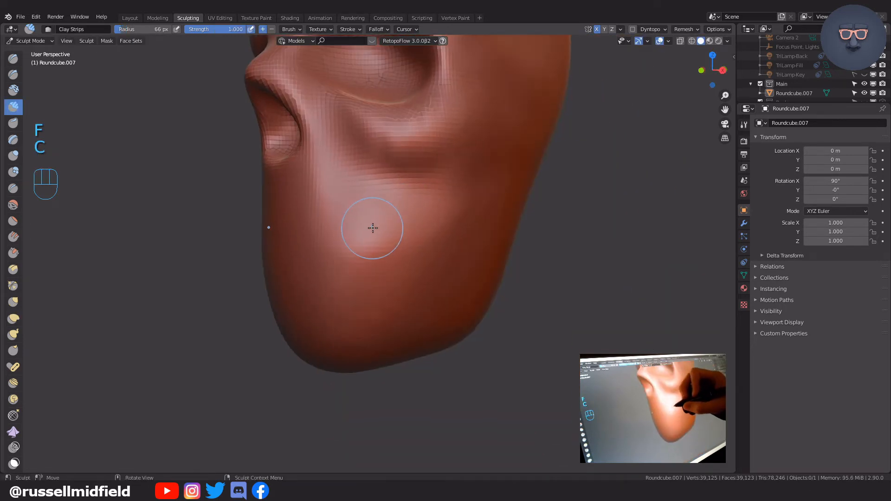
pyautogui.moveTo(391, 289)
pyautogui.keyDown('ctrl'); pyautogui.mouseDown()
pyautogui.moveTo(459, 232)
pyautogui.moveTo(383, 209)
pyautogui.moveTo(389, 311)
pyautogui.moveTo(464, 259)
pyautogui.mouseUp(); pyautogui.keyUp('ctrl')
# Smooth the carved cheek from below the cheekbone down to the jaw.
pyautogui.press('f')
pyautogui.click(469, 209)
pyautogui.moveTo(462, 186)
pyautogui.keyDown('shift'); pyautogui.mouseDown()
pyautogui.moveTo(448, 195)
pyautogui.moveTo(492, 190)
pyautogui.mouseUp(); pyautogui.keyUp('shift')
pyautogui.keyDown('shift'); pyautogui.moveTo(355, 221); pyautogui.dragTo(413, 299); pyautogui.keyUp('shift')
# Build up the chin from the front and underneath with Clay Strips at a 63 px radius.
pyautogui.moveTo(418, 305)
pyautogui.mouseDown(button='middle')
pyautogui.moveTo(487, 301)
pyautogui.moveTo(446, 297)
pyautogui.mouseUp(button='middle')
pyautogui.keyDown('shift'); pyautogui.moveTo(445, 297); pyautogui.dragTo(490, 233, button='middle'); pyautogui.keyUp('shift')
pyautogui.press('f')
pyautogui.click(465, 232)
pyautogui.press('c')
pyautogui.moveTo(343, 272); pyautogui.dragTo(340, 273)
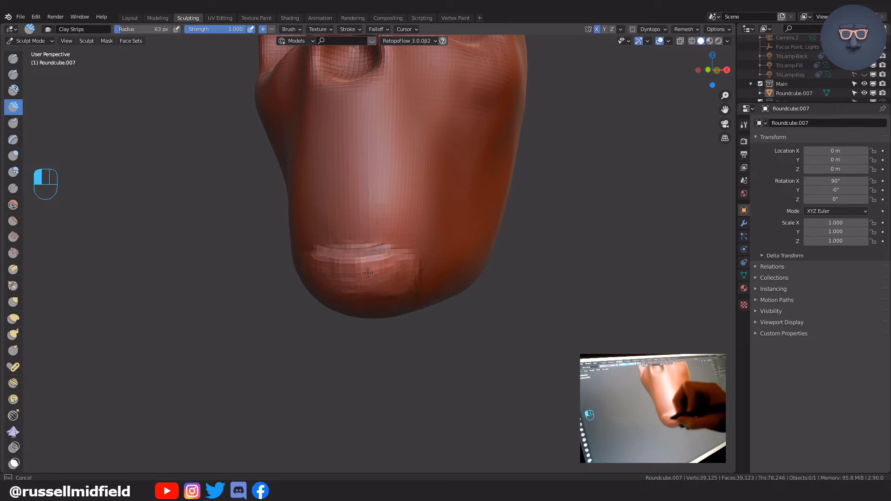
pyautogui.moveTo(412, 282); pyautogui.dragTo(388, 263, button='middle')
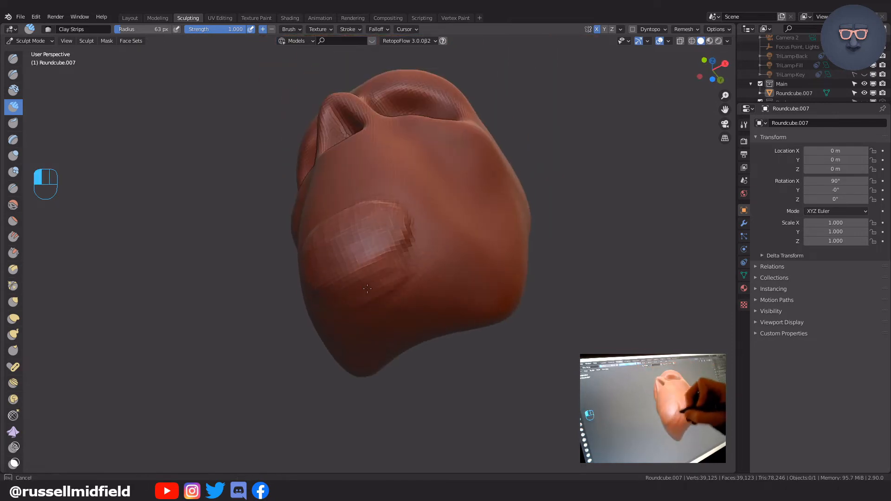
pyautogui.moveTo(381, 226); pyautogui.dragTo(402, 274, button='middle')
# Remesh the head and smooth the built-up chin into the jaw.
pyautogui.hotkey('ctrl', 'r')
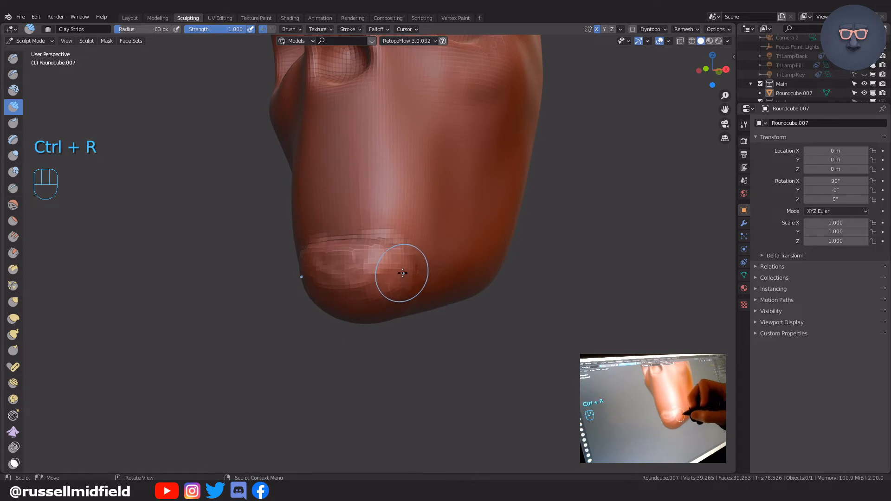
pyautogui.keyDown('shift'); pyautogui.moveTo(422, 296); pyautogui.dragTo(371, 313); pyautogui.keyUp('shift')
pyautogui.moveTo(414, 316); pyautogui.dragTo(423, 256, button='middle')
pyautogui.moveTo(422, 260)
pyautogui.keyDown('shift'); pyautogui.mouseDown()
pyautogui.moveTo(409, 283)
pyautogui.moveTo(399, 274)
pyautogui.mouseUp(); pyautogui.keyUp('shift')
# Smooth the front of the cheek beside the mouth area, from below the cheekbone toward the chin.
pyautogui.moveTo(418, 233)
pyautogui.mouseDown(button='middle')
pyautogui.moveTo(464, 274)
pyautogui.moveTo(421, 255)
pyautogui.moveTo(414, 234)
pyautogui.mouseUp(button='middle')
pyautogui.press('f')
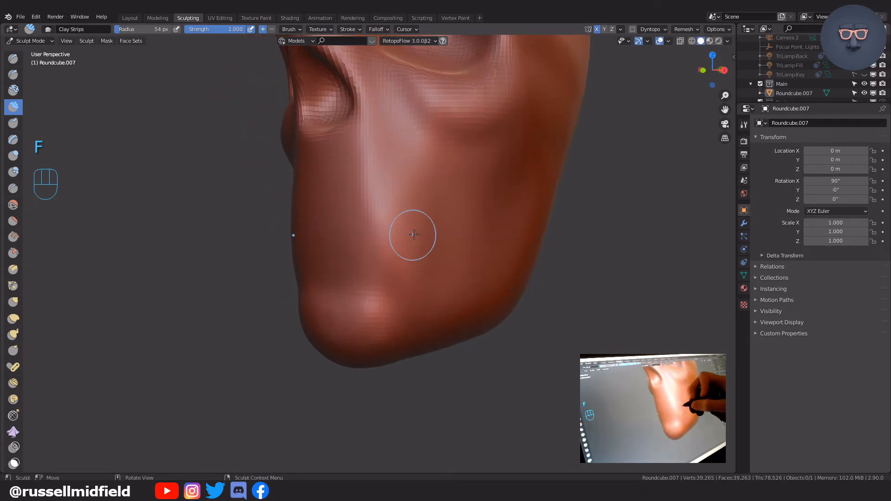
pyautogui.press('f')
pyautogui.keyDown('shift'); pyautogui.moveTo(437, 195); pyautogui.dragTo(408, 286); pyautogui.keyUp('shift')
pyautogui.keyDown('shift'); pyautogui.moveTo(427, 167); pyautogui.dragTo(420, 190); pyautogui.keyUp('shift')
# Build up the jawline from below the ear area to the chin with Clay Strips at a 38 px radius, and smooth it.
pyautogui.moveTo(395, 223)
pyautogui.mouseDown(button='middle')
pyautogui.moveTo(445, 195)
pyautogui.moveTo(344, 229)
pyautogui.moveTo(359, 236)
pyautogui.mouseUp(button='middle')
pyautogui.moveTo(499, 209)
pyautogui.keyDown('shift'); pyautogui.mouseDown(button='middle')
pyautogui.moveTo(505, 308)
pyautogui.moveTo(536, 297)
pyautogui.mouseUp(button='middle'); pyautogui.keyUp('shift')
pyautogui.moveTo(536, 293)
pyautogui.keyDown('ctrl'); pyautogui.mouseDown(button='middle')
pyautogui.moveTo(539, 327)
pyautogui.moveTo(543, 274)
pyautogui.moveTo(453, 235)
pyautogui.moveTo(408, 265)
pyautogui.mouseUp(button='middle'); pyautogui.keyUp('ctrl')
pyautogui.press('f')
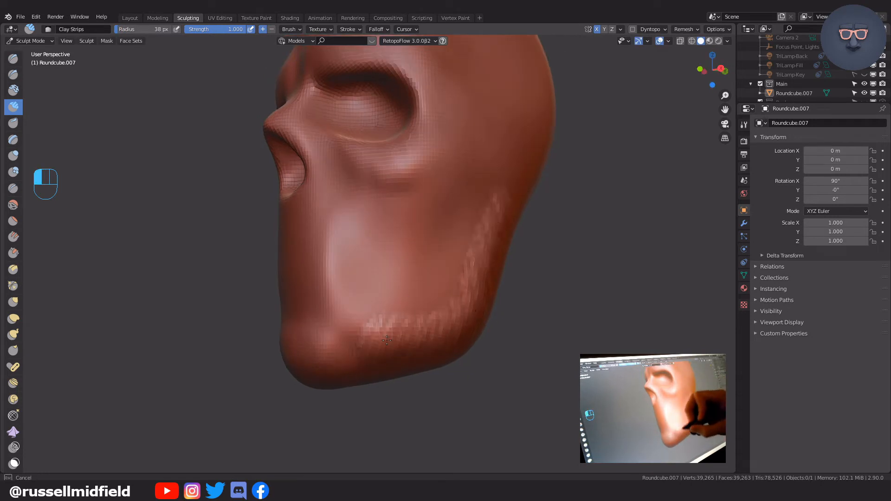
pyautogui.press('f')
pyautogui.keyDown('shift'); pyautogui.moveTo(434, 324); pyautogui.dragTo(418, 327); pyautogui.keyUp('shift')
# Reshape the chin and lower jaw from the side with Elastic Deform.
pyautogui.moveTo(464, 279)
pyautogui.mouseDown(button='middle')
pyautogui.moveTo(526, 263)
pyautogui.moveTo(419, 285)
pyautogui.moveTo(434, 262)
pyautogui.moveTo(498, 232)
pyautogui.moveTo(509, 249)
pyautogui.mouseUp(button='middle')
pyautogui.press('g')
pyautogui.press('KP_3')
pyautogui.moveTo(413, 250); pyautogui.dragTo(401, 276, button='middle')
pyautogui.press('f')
pyautogui.click(434, 330)
pyautogui.moveTo(338, 346); pyautogui.dragTo(335, 361)
pyautogui.press('KP_3')
# Carve the neck hollow under the back of the skull and behind the jaw with inverted Clay Strips at a 98 px radius.
pyautogui.moveTo(478, 317); pyautogui.dragTo(425, 292, button='middle')
pyautogui.press('f')
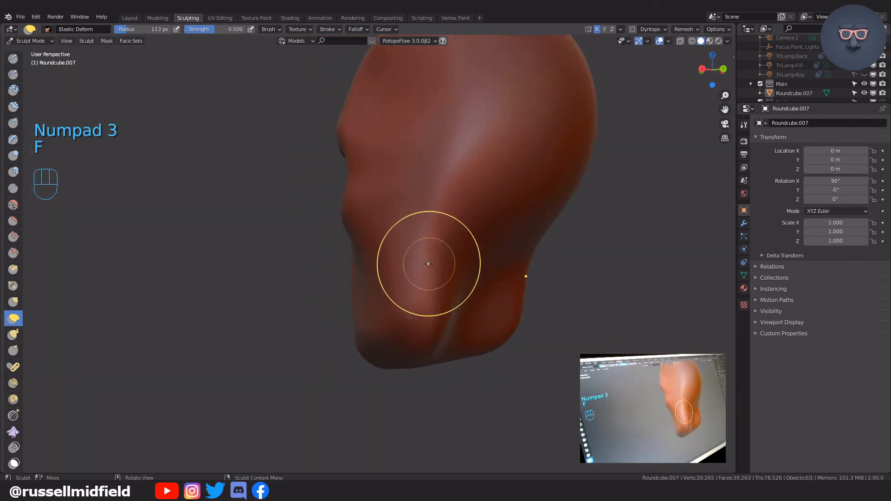
pyautogui.press('f')
pyautogui.click(447, 239)
pyautogui.moveTo(447, 239); pyautogui.dragTo(437, 245, button='middle')
pyautogui.press('f')
pyautogui.press('c')
pyautogui.press('f')
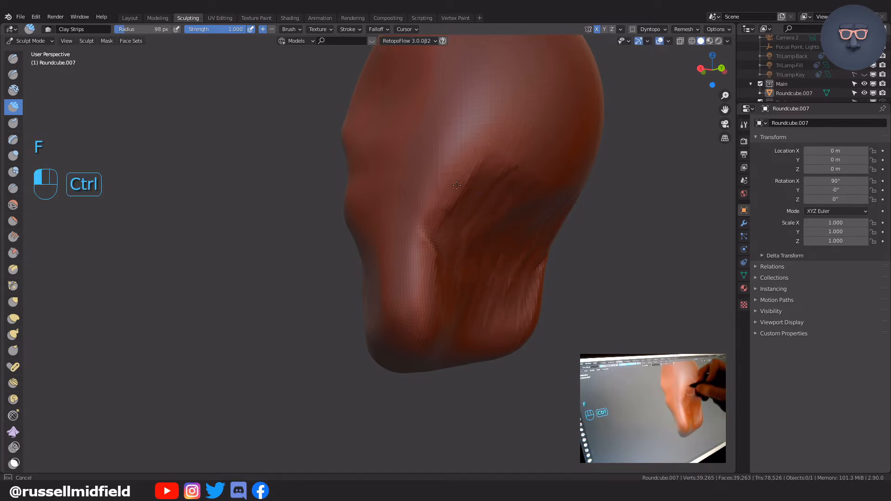
pyautogui.moveTo(478, 279); pyautogui.dragTo(552, 338, button='middle')
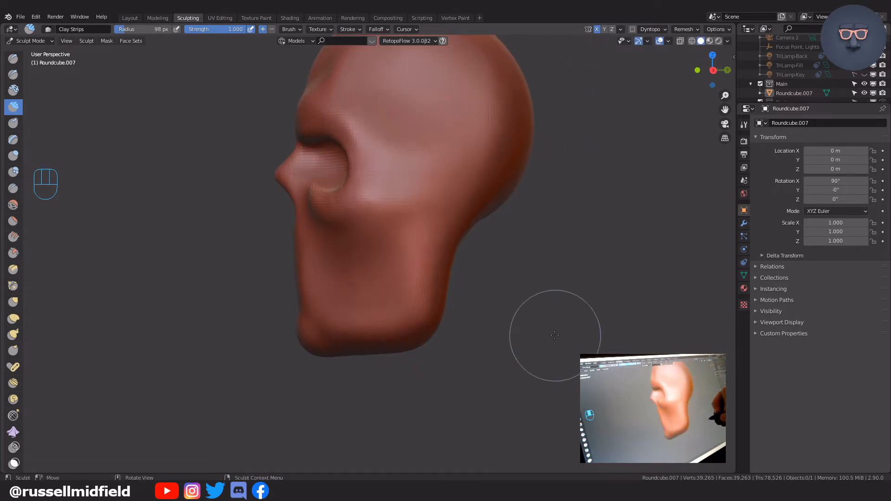
# Carve further behind the jaw with inverted Clay Strips at a 77 px radius, and smooth the side of the jaw.
pyautogui.press('f')
pyautogui.click(531, 197)
pyautogui.moveTo(485, 248)
pyautogui.keyDown('ctrl'); pyautogui.mouseDown()
pyautogui.moveTo(497, 221)
pyautogui.moveTo(487, 253)
pyautogui.mouseUp(); pyautogui.keyUp('ctrl')
pyautogui.moveTo(568, 301); pyautogui.dragTo(504, 305, button='middle')
pyautogui.moveTo(396, 261)
pyautogui.keyDown('shift'); pyautogui.mouseDown()
pyautogui.moveTo(397, 251)
pyautogui.moveTo(464, 232)
pyautogui.mouseUp(); pyautogui.keyUp('shift')
pyautogui.moveTo(686, 249)
pyautogui.mouseDown(button='middle')
pyautogui.moveTo(564, 288)
pyautogui.moveTo(573, 284)
pyautogui.moveTo(463, 209)
pyautogui.mouseUp(button='middle')
pyautogui.press('KP_1')
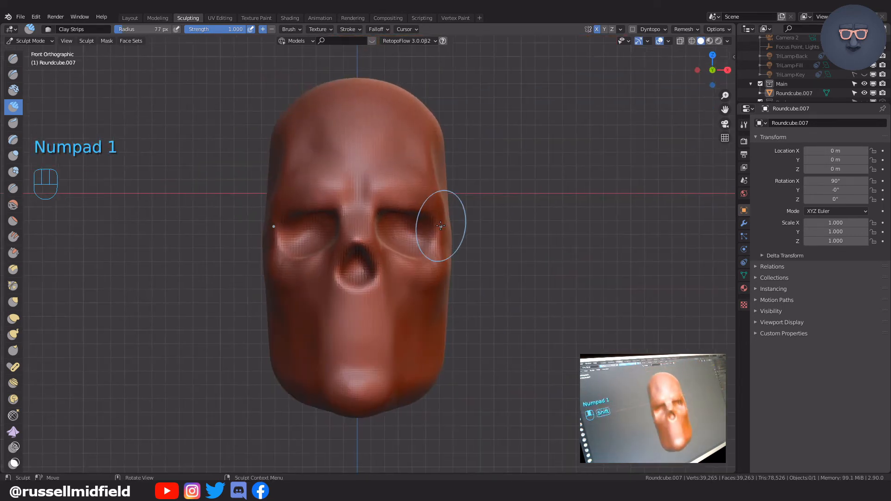
# Carve the side of the nose bridge with inverted Clay Strips at a 43 px radius, and smooth it at 64 px.
pyautogui.scroll(3, 438, 211)
pyautogui.press('f')
pyautogui.click(372, 204)
pyautogui.moveTo(378, 199); pyautogui.dragTo(359, 219, button='middle')
pyautogui.press('c')
pyautogui.keyDown('ctrl'); pyautogui.moveTo(360, 192); pyautogui.dragTo(347, 214); pyautogui.keyUp('ctrl')
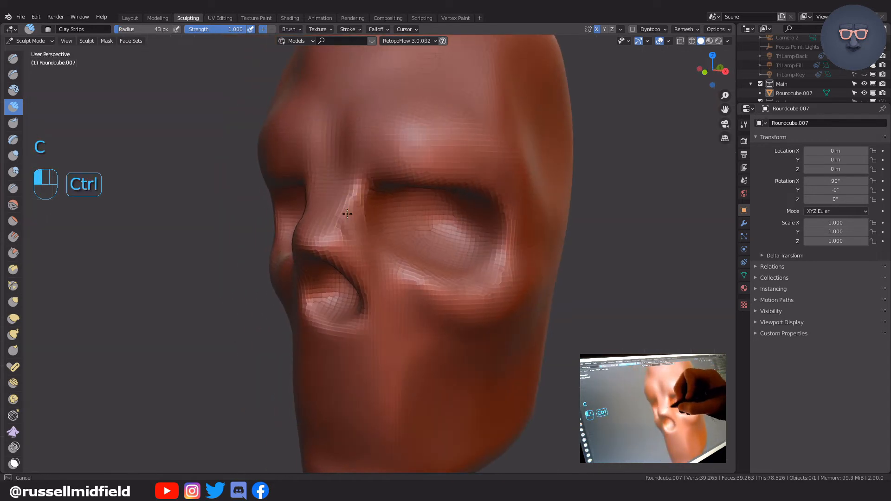
pyautogui.press('f')
pyautogui.click(357, 243)
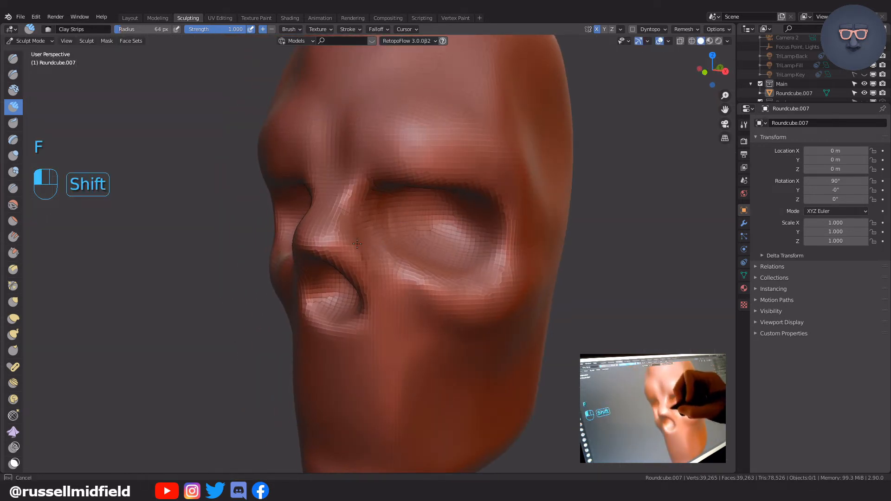
# Pull the nose opening into a pointed, narrower shape and adjust the lower eye socket rim with Elastic Deform.
pyautogui.moveTo(388, 251); pyautogui.dragTo(388, 223, button='middle')
pyautogui.press('f')
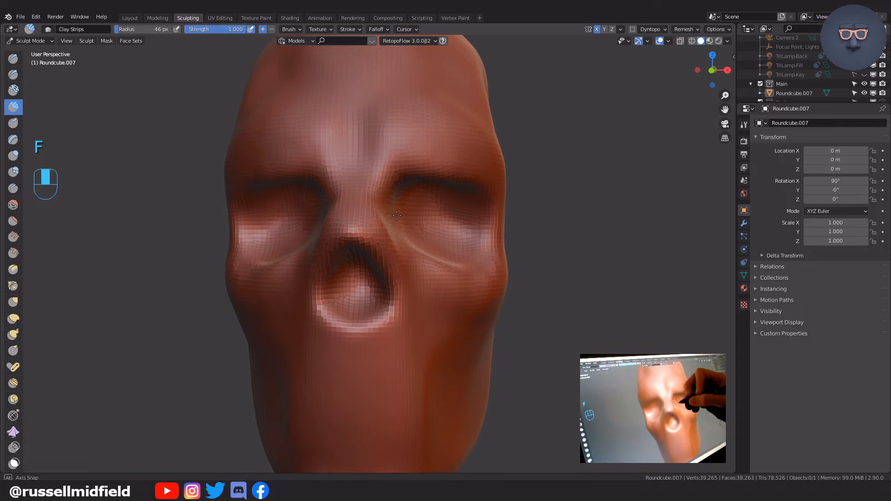
pyautogui.click(396, 224)
pyautogui.press('g')
pyautogui.press('f')
pyautogui.click(410, 268)
pyautogui.moveTo(377, 255); pyautogui.dragTo(374, 223)
pyautogui.moveTo(430, 245); pyautogui.dragTo(423, 226)
# Build up the mouth area below the nose opening with Clay Strips, and smooth it at a 115 px radius.
pyautogui.keyDown('shift'); pyautogui.moveTo(379, 373); pyautogui.dragTo(377, 250, button='middle'); pyautogui.keyUp('shift')
pyautogui.press('f')
pyautogui.press('c')
pyautogui.moveTo(329, 257)
pyautogui.mouseDown()
pyautogui.moveTo(329, 291)
pyautogui.moveTo(400, 288)
pyautogui.mouseUp()
pyautogui.press('f')
pyautogui.click(372, 297)
pyautogui.keyDown('shift'); pyautogui.moveTo(360, 258); pyautogui.dragTo(362, 278); pyautogui.keyUp('shift')
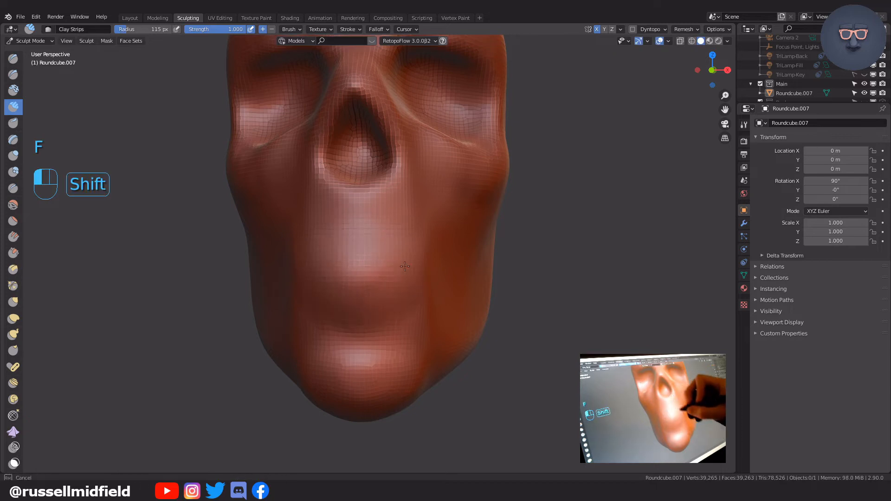
# Remesh the head and smooth the side of the jaw.
pyautogui.hotkey('ctrl', 'r')
pyautogui.moveTo(493, 278); pyautogui.dragTo(457, 278, button='middle')
pyautogui.keyDown('shift'); pyautogui.moveTo(458, 274); pyautogui.dragTo(458, 283); pyautogui.keyUp('shift')
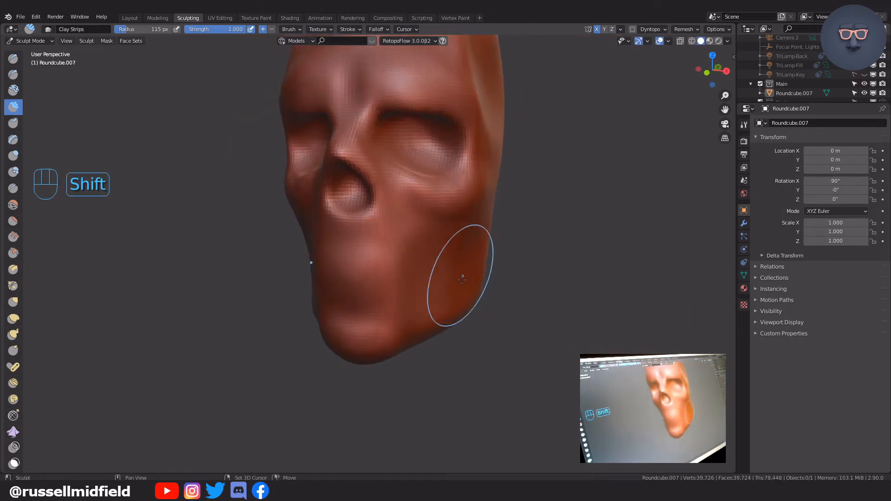
pyautogui.moveTo(458, 279); pyautogui.dragTo(464, 297, button='middle')
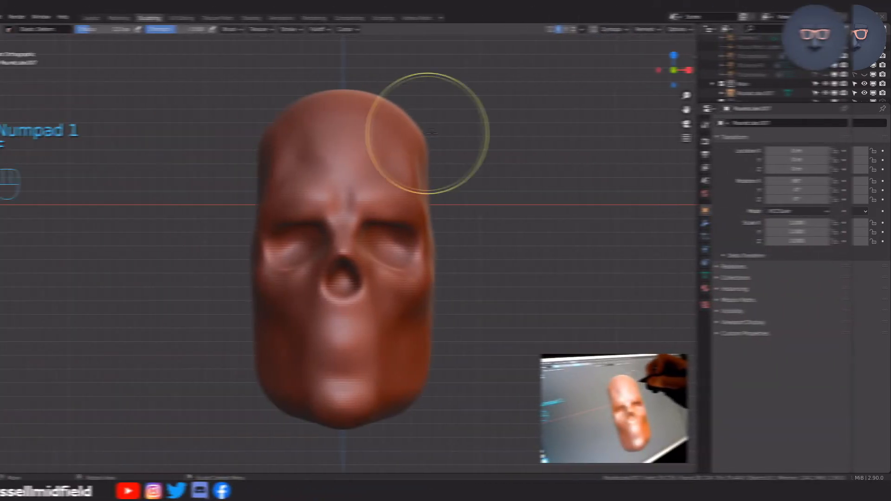
# Refine the head's outline from the front and side with Elastic Deform at radii of 176 px and 123 px.
pyautogui.press('f')
pyautogui.click(371, 116)
pyautogui.press('KP_3')
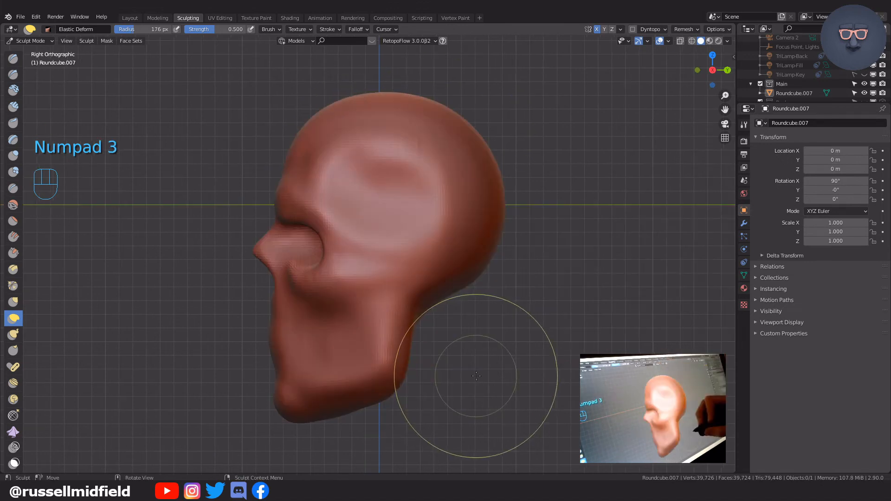
pyautogui.press('f')
pyautogui.click(429, 302)
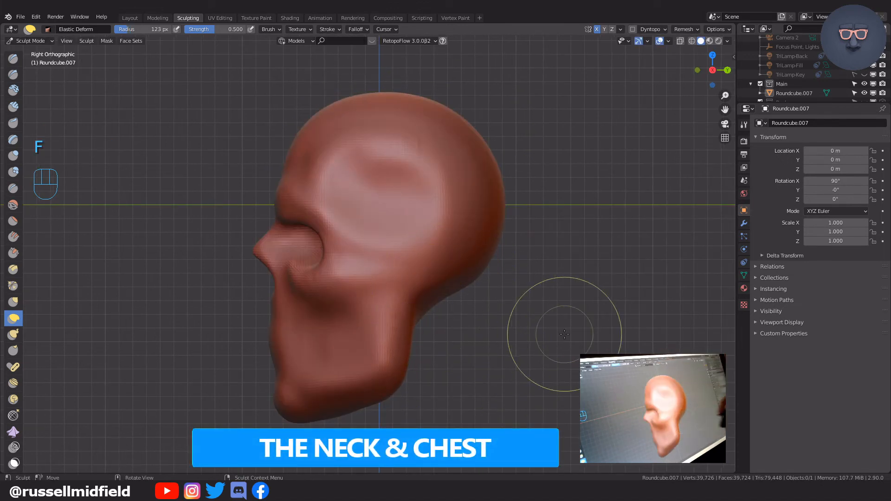
# Switch to Object Mode in top view and add a round cube for the neck.
pyautogui.press('KP_7')
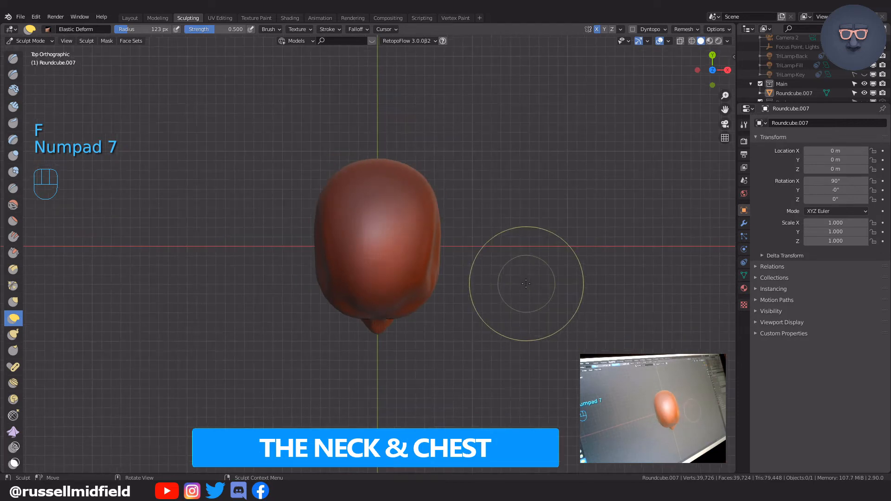
pyautogui.hotkey('ctrl', 'Tab')
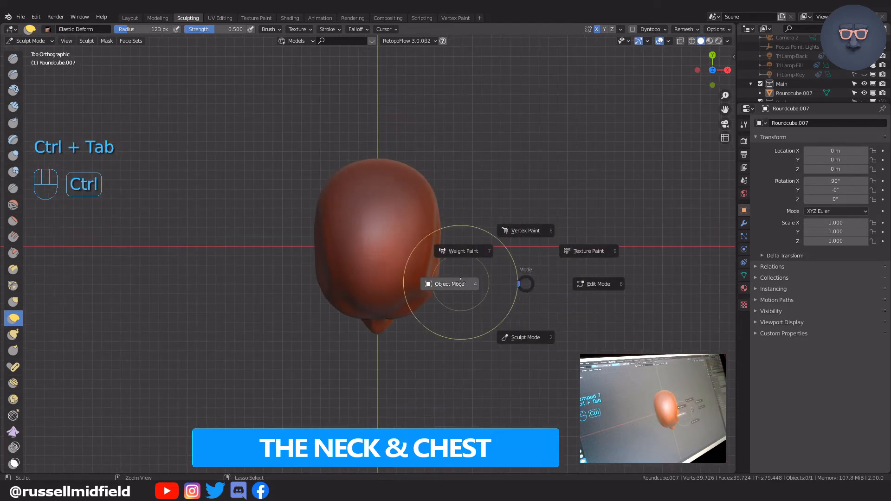
pyautogui.hotkey('shift', 'a')
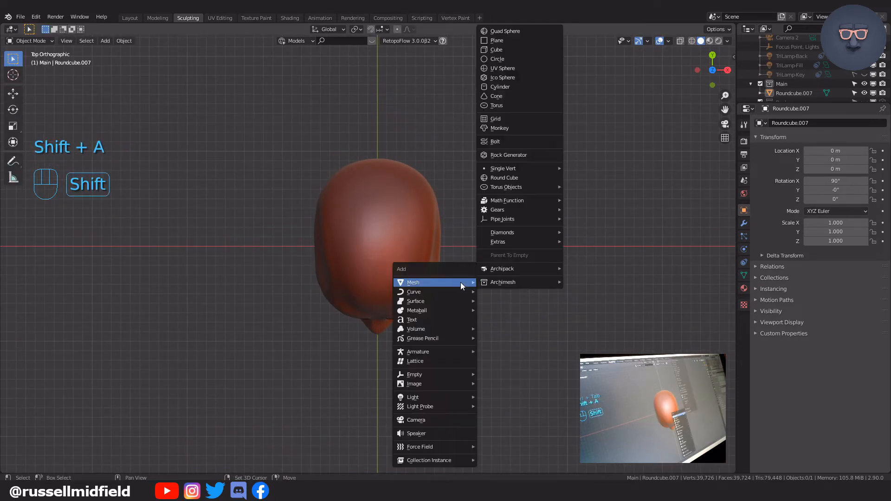
pyautogui.moveTo(505, 186)
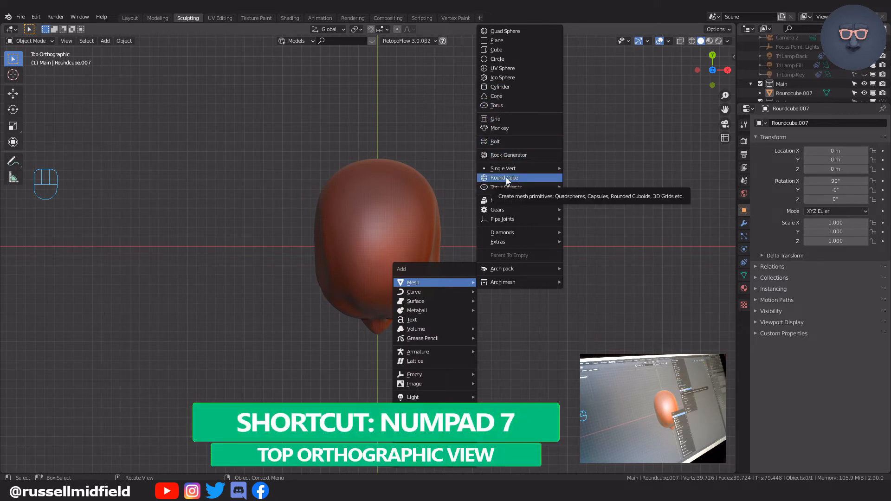
pyautogui.click(505, 178)
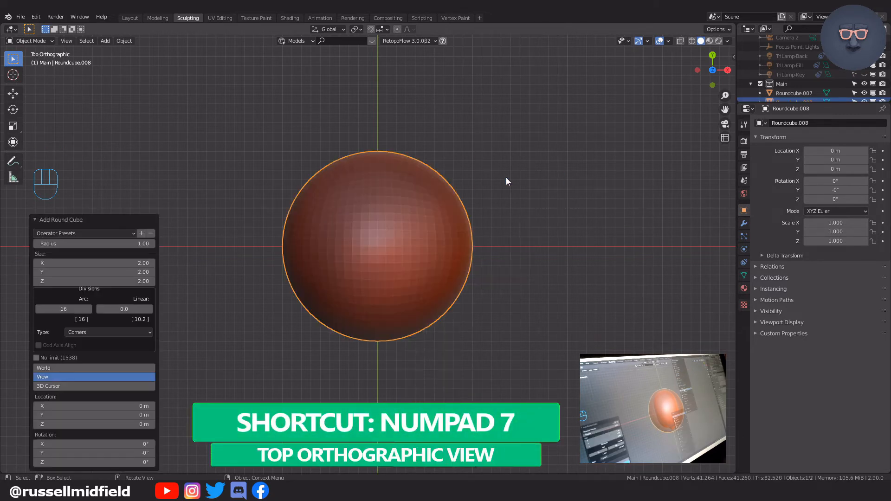
# Apply the capsule-shaped preset with radius 0.50, Z size 3.00 and 8 arc divisions, and scale the object to 1.163.
pyautogui.click(129, 233)
pyautogui.click(119, 255)
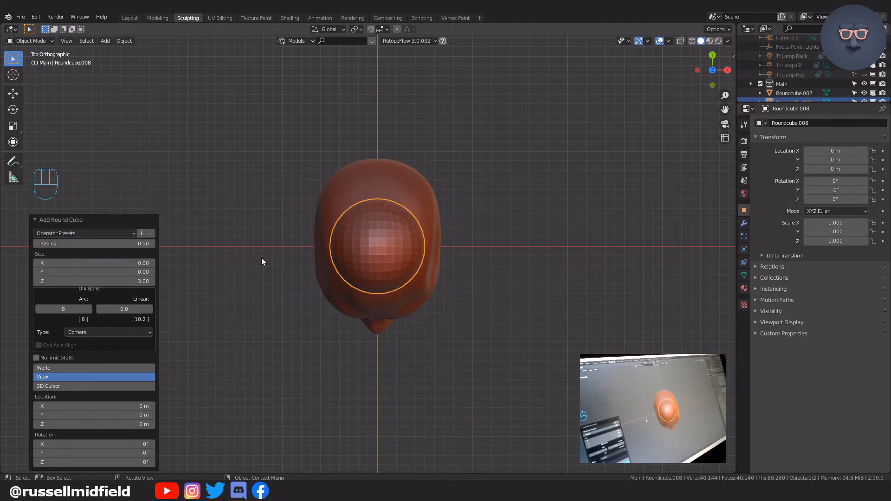
pyautogui.press('s')
pyautogui.click(384, 256)
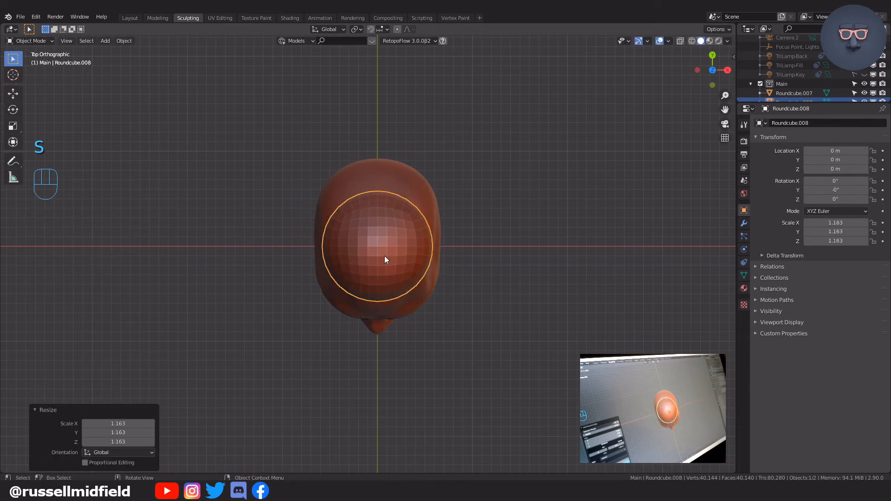
# In Edit Mode with X-ray on, shorten the capsule by moving its upper half down 1.3867 m along Z in side view.
pyautogui.press('KP_3')
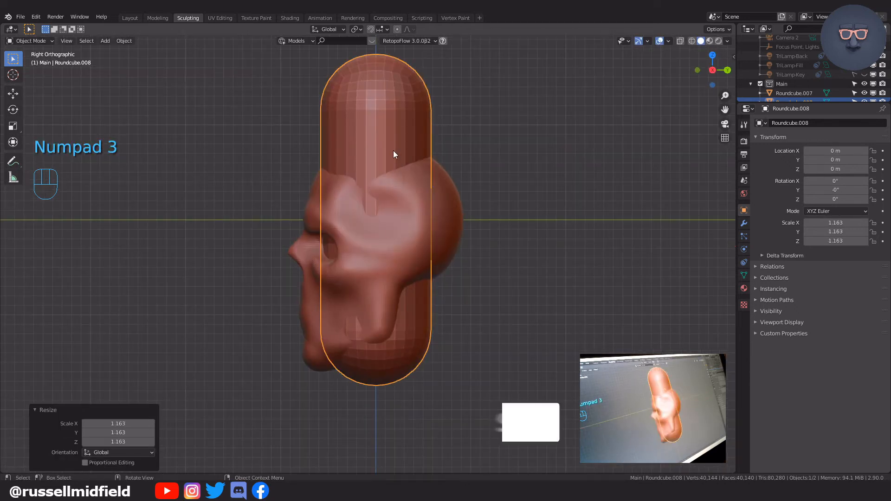
pyautogui.keyDown('shift'); pyautogui.moveTo(394, 150); pyautogui.dragTo(447, 189, button='middle'); pyautogui.keyUp('shift')
pyautogui.hotkey('ctrl', 'Tab')
pyautogui.click(393, 172)
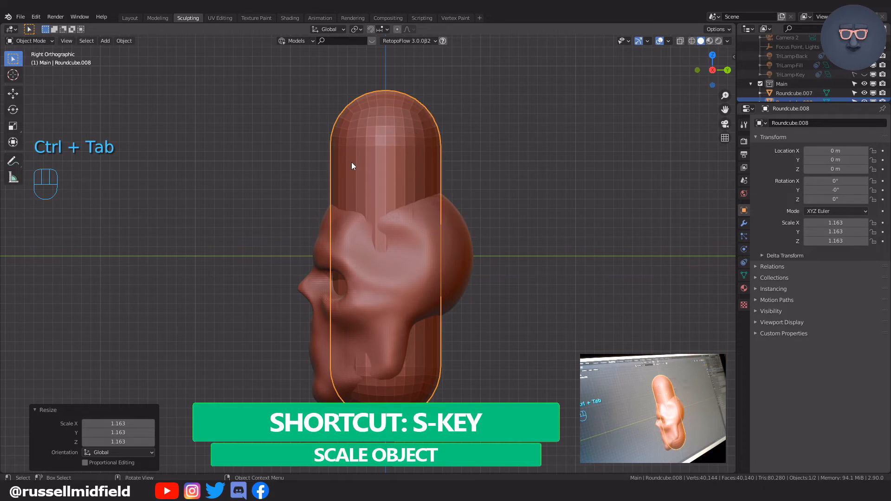
pyautogui.click(36, 42)
pyautogui.click(24, 62)
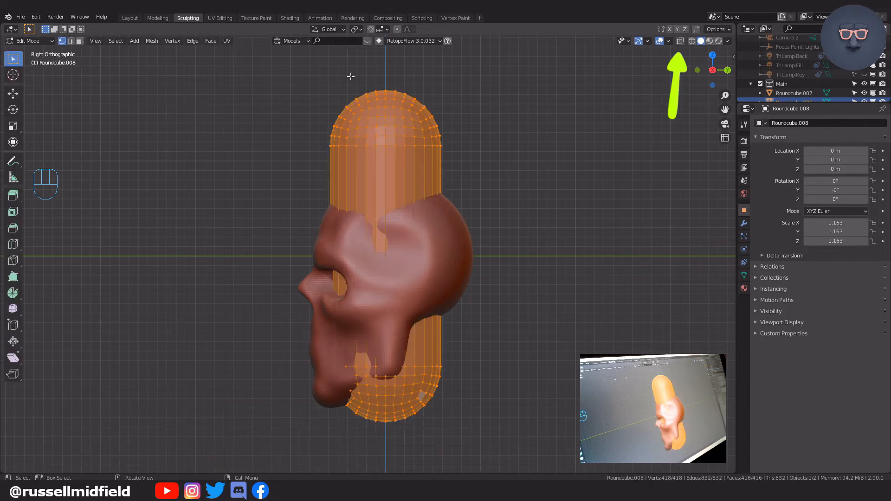
pyautogui.hotkey('alt', 'z')
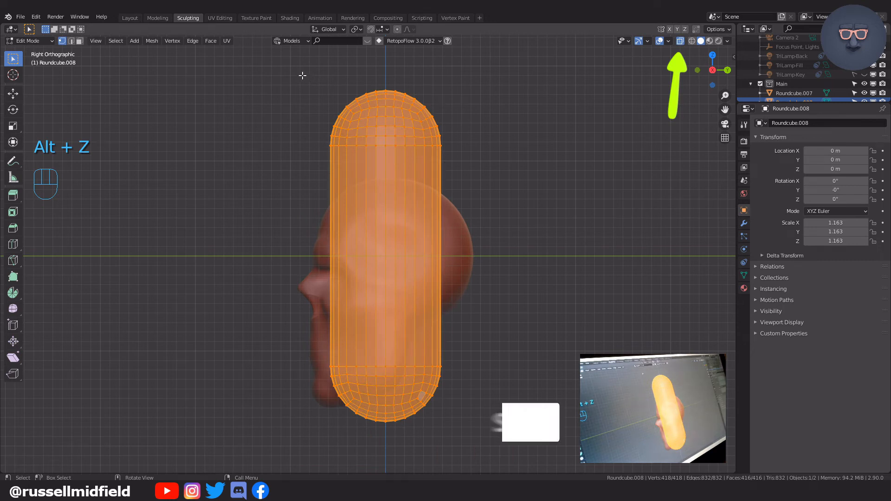
pyautogui.moveTo(303, 76); pyautogui.dragTo(476, 171)
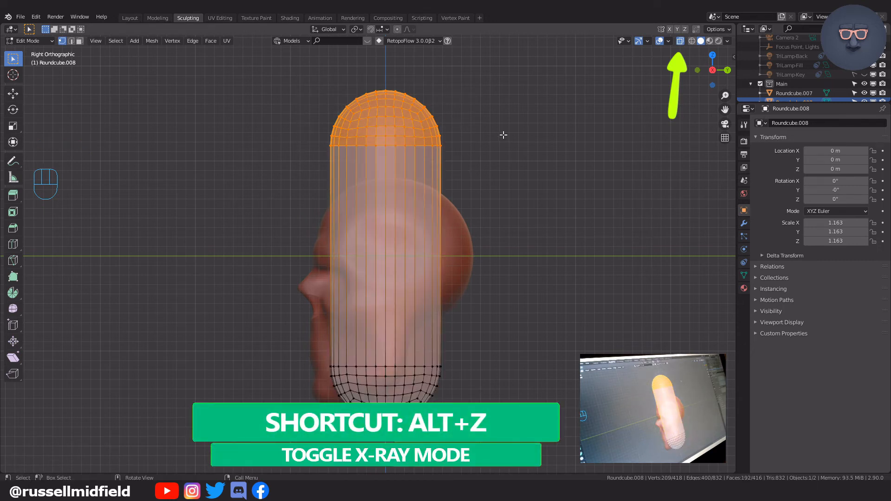
pyautogui.press('g')
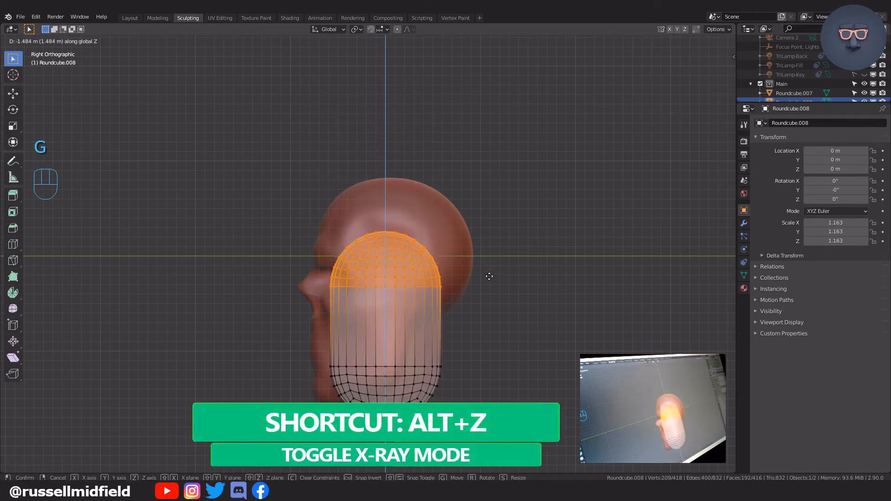
pyautogui.click(488, 267)
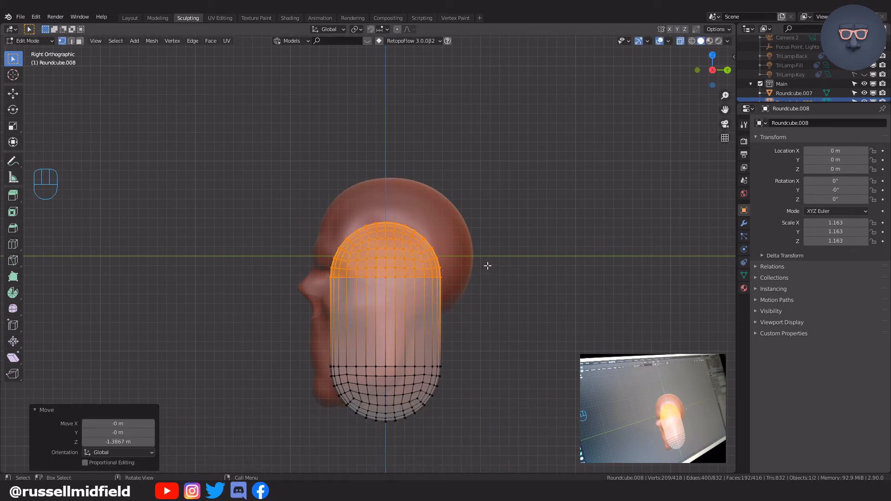
# In Object Mode, tilt the neck capsule 16.8° about X and move it down and back beneath the skull.
pyautogui.press('Tab')
pyautogui.click(476, 119)
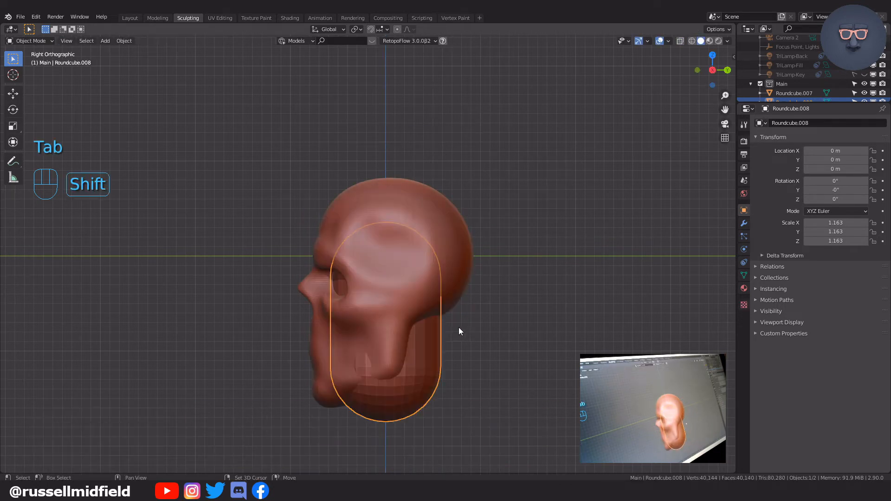
pyautogui.keyDown('shift'); pyautogui.moveTo(459, 328); pyautogui.dragTo(416, 254, button='middle'); pyautogui.keyUp('shift')
pyautogui.press('r')
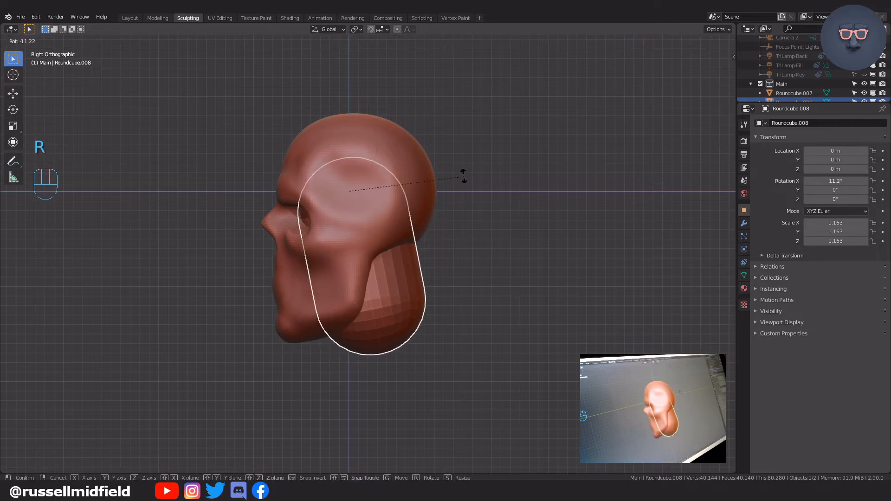
pyautogui.click(438, 171)
pyautogui.press('g')
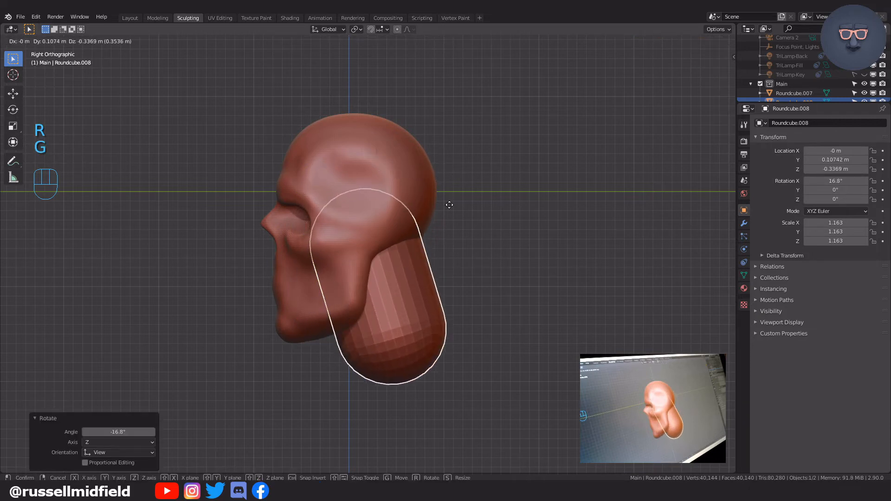
pyautogui.click(456, 217)
# Refine the neck capsule's tilt to 19.6° about X and place it at Y 0.10742 m, Z -0.51268 m.
pyautogui.press('r')
pyautogui.click(463, 183)
pyautogui.press('g')
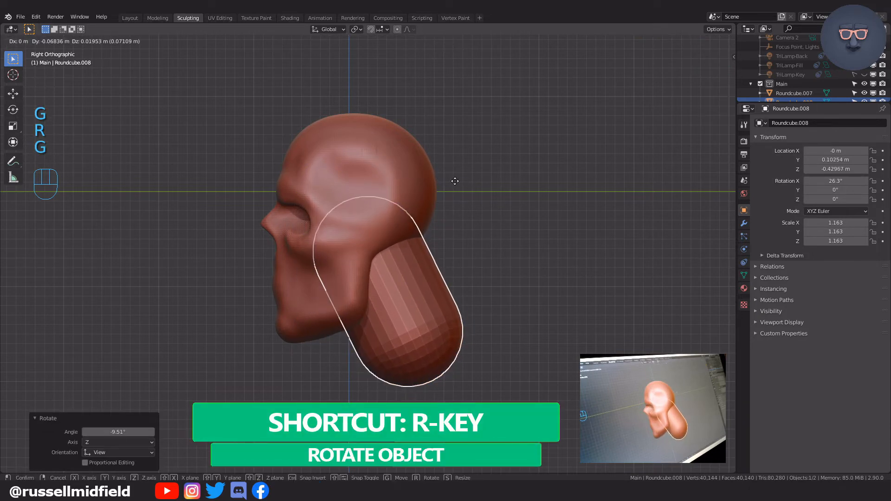
pyautogui.click(454, 181)
pyautogui.click(481, 244)
pyautogui.moveTo(480, 243); pyautogui.dragTo(373, 274, button='middle')
pyautogui.click(373, 274)
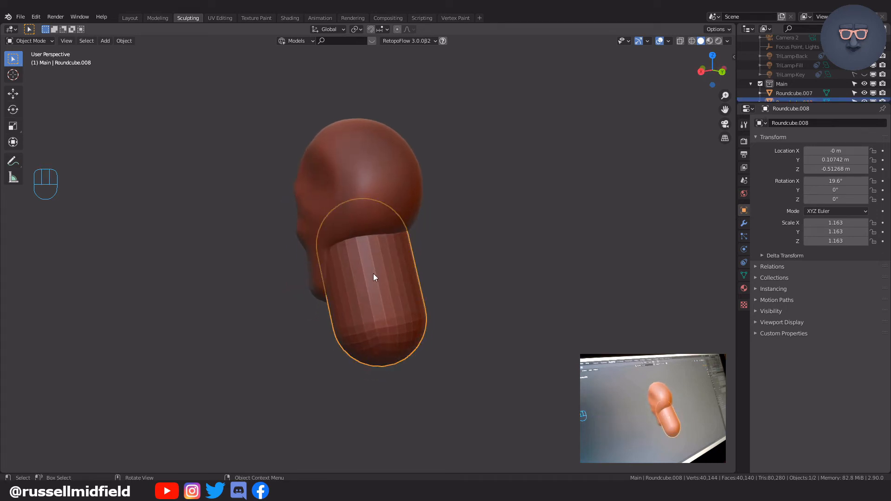
# In Edit Mode with X-ray on, scale the neck capsule's upper end to 0.831.
pyautogui.press('Tab')
pyautogui.click(315, 269)
pyautogui.hotkey('alt', 'z')
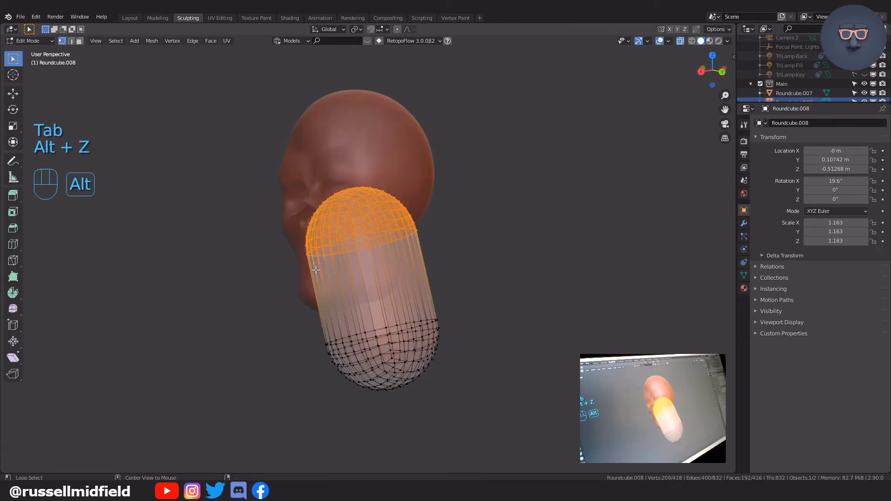
pyautogui.moveTo(277, 166); pyautogui.dragTo(375, 232)
pyautogui.press('s')
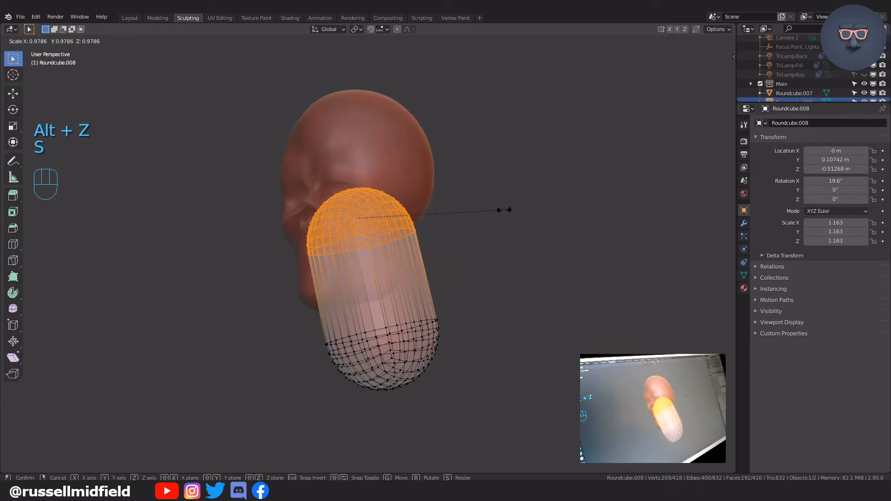
pyautogui.click(480, 212)
pyautogui.hotkey('alt', 'z')
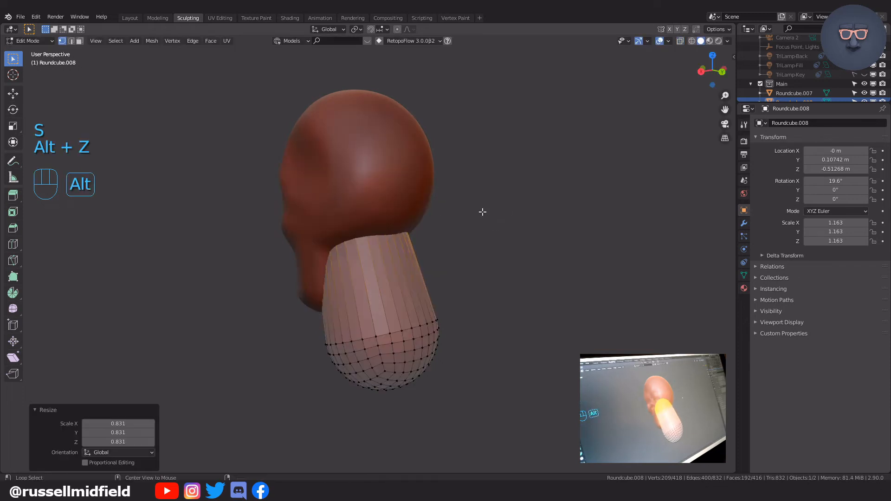
# Refine the scale of the neck capsule's upper end, resize its lower end, and return to Object Mode.
pyautogui.moveTo(462, 223); pyautogui.dragTo(313, 259, button='middle')
pyautogui.press('s')
pyautogui.click(478, 223)
pyautogui.press('s')
pyautogui.click(454, 219)
pyautogui.hotkey('alt', 'z')
pyautogui.press('s')
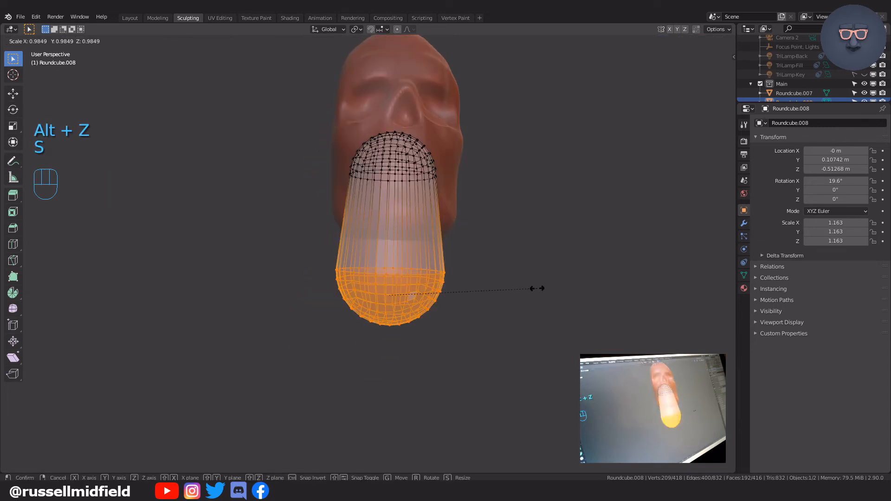
pyautogui.click(533, 288)
pyautogui.moveTo(531, 288); pyautogui.dragTo(461, 257, button='middle')
pyautogui.hotkey('alt', 'z')
pyautogui.press('Tab')
# Select the neck capsule and the head, and join them into a single object with the head active.
pyautogui.click(456, 132)
pyautogui.press('a')
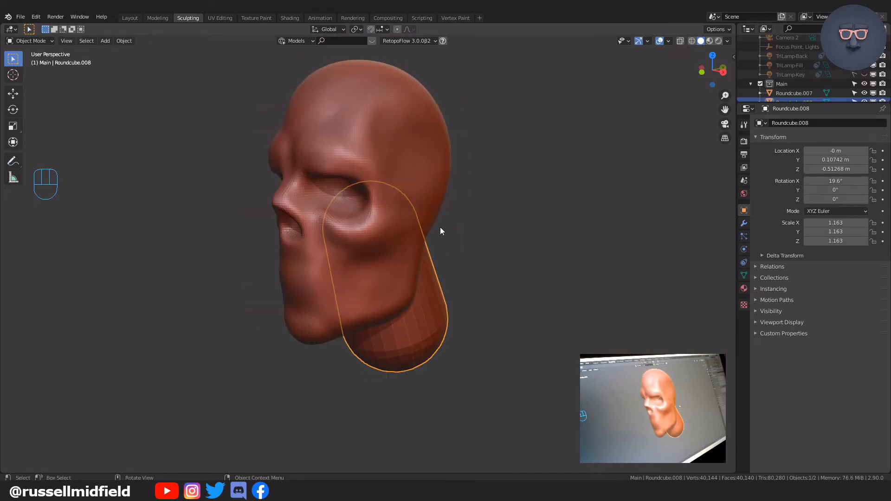
pyautogui.keyDown('shift'); pyautogui.click(423, 178); pyautogui.keyUp('shift')
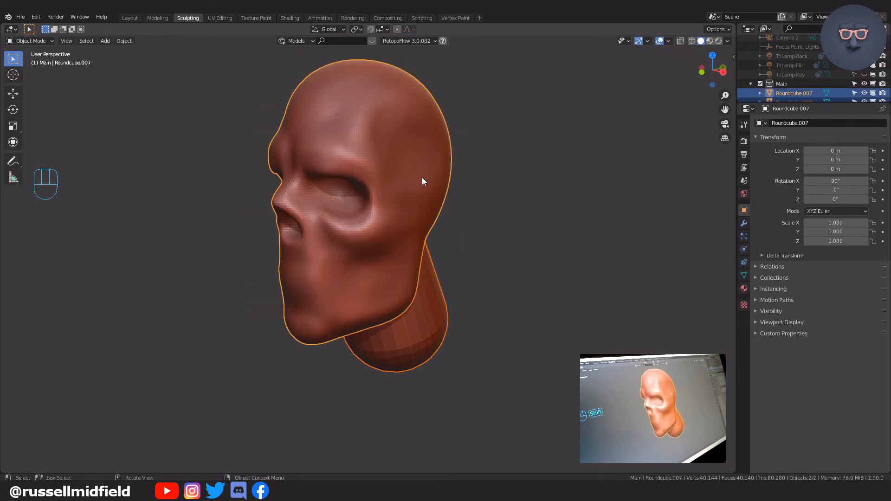
pyautogui.hotkey('ctrl', 'j')
pyautogui.moveTo(516, 213)
pyautogui.mouseDown(button='middle')
pyautogui.moveTo(424, 193)
pyautogui.moveTo(506, 200)
pyautogui.mouseUp(button='middle')
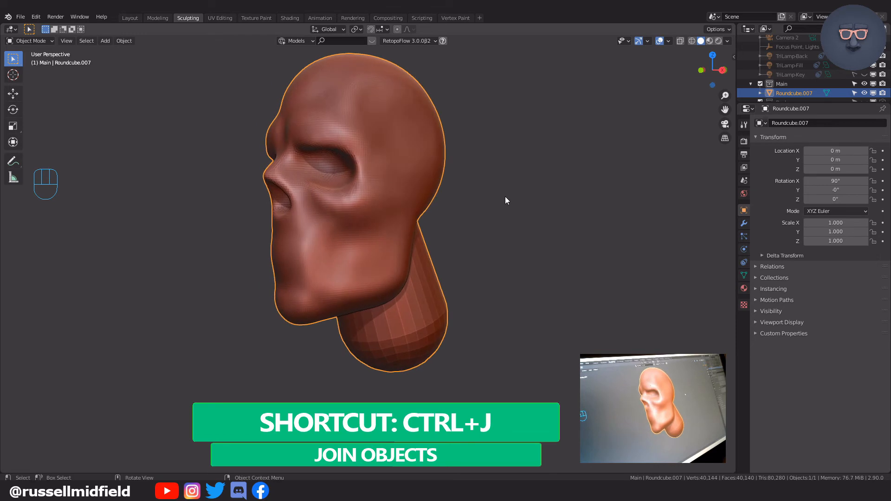
# In Sculpt Mode, adjust the voxel size and remesh the joined head and neck.
pyautogui.hotkey('ctrl', 'Tab')
pyautogui.click(502, 249)
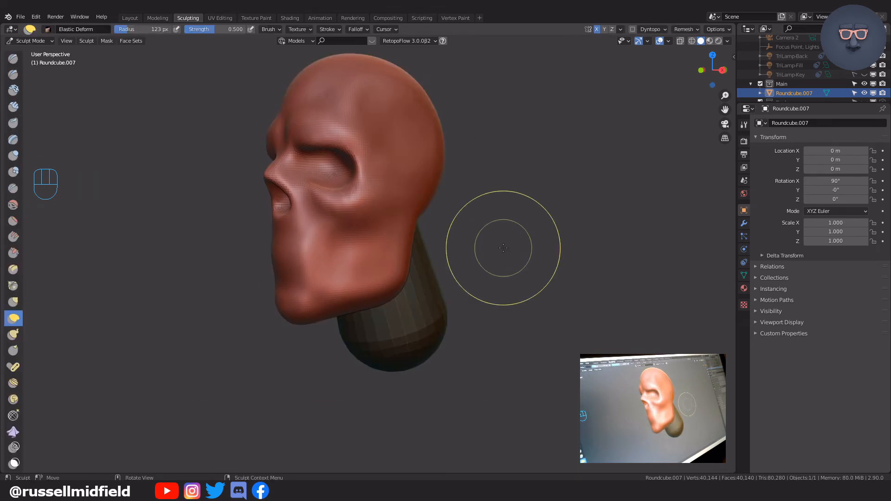
pyautogui.hotkey('shift', 'r')
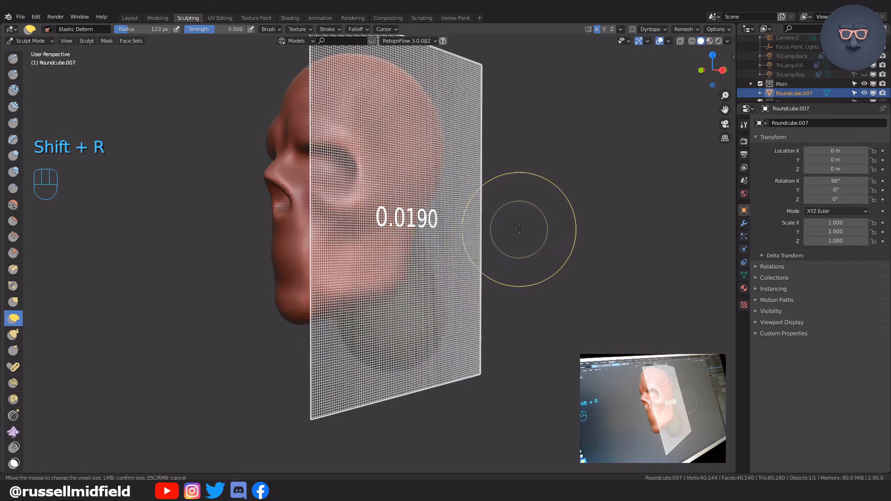
pyautogui.click(539, 206)
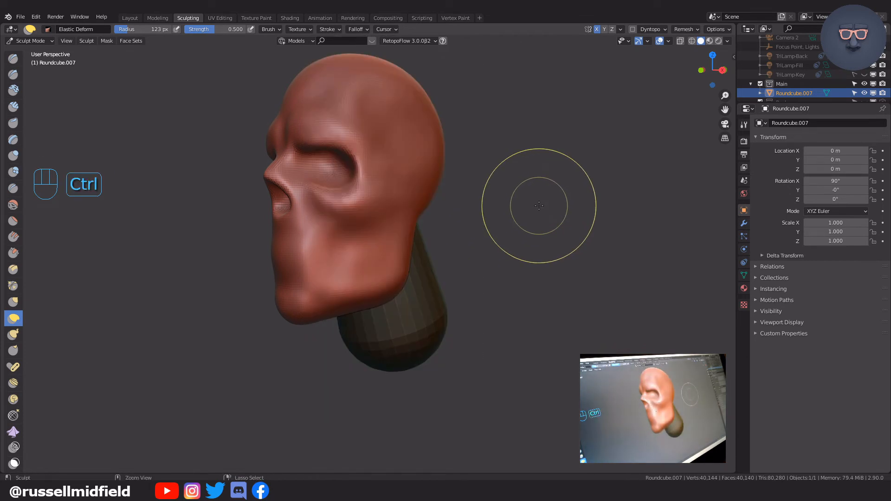
pyautogui.hotkey('ctrl', 'r')
# Reduce the brush radius to 69 px and voxel-remesh the head and neck at a finer resolution.
pyautogui.moveTo(529, 211); pyautogui.dragTo(451, 210, button='middle')
pyautogui.press('f')
pyautogui.click(334, 192)
pyautogui.hotkey('shift', 'r')
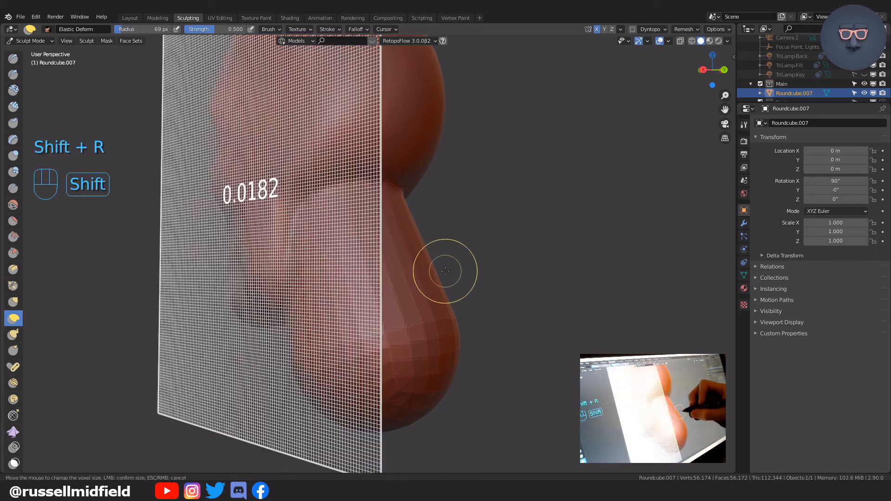
pyautogui.click(534, 88)
pyautogui.hotkey('ctrl', 'r')
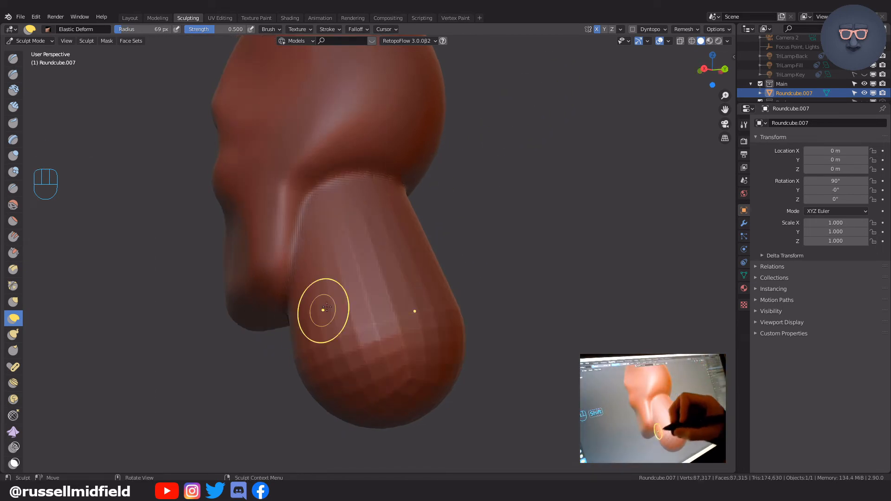
# Enlarge the brush to 115 px, smooth the seam between jaw and neck, and remesh the model.
pyautogui.press('f')
pyautogui.keyDown('shift'); pyautogui.moveTo(332, 392); pyautogui.dragTo(335, 371); pyautogui.keyUp('shift')
pyautogui.moveTo(464, 399); pyautogui.dragTo(475, 286, button='middle')
pyautogui.keyDown('shift'); pyautogui.moveTo(357, 190); pyautogui.dragTo(334, 265); pyautogui.keyUp('shift')
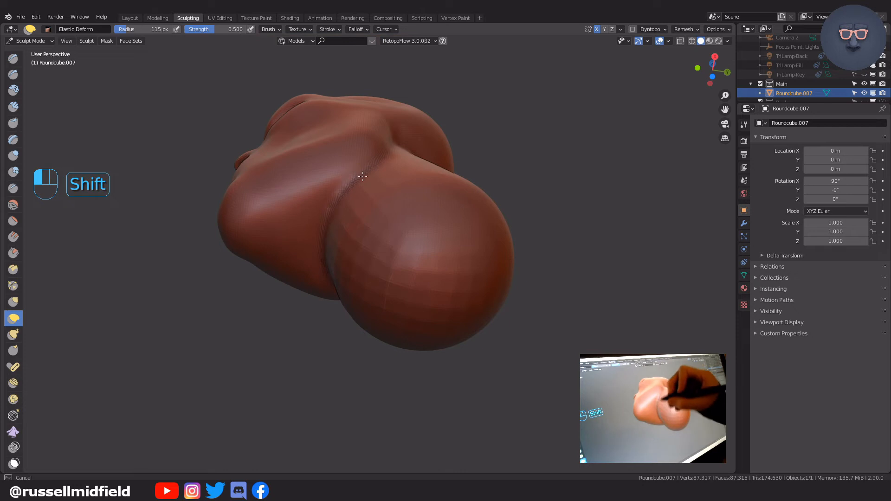
pyautogui.moveTo(362, 292); pyautogui.dragTo(385, 279, button='middle')
pyautogui.keyDown('shift'); pyautogui.moveTo(372, 200); pyautogui.dragTo(382, 287); pyautogui.keyUp('shift')
pyautogui.hotkey('ctrl', 'r')
# Smooth the neck's side and the crease where it runs up behind the jaw.
pyautogui.moveTo(461, 206); pyautogui.dragTo(311, 218, button='middle')
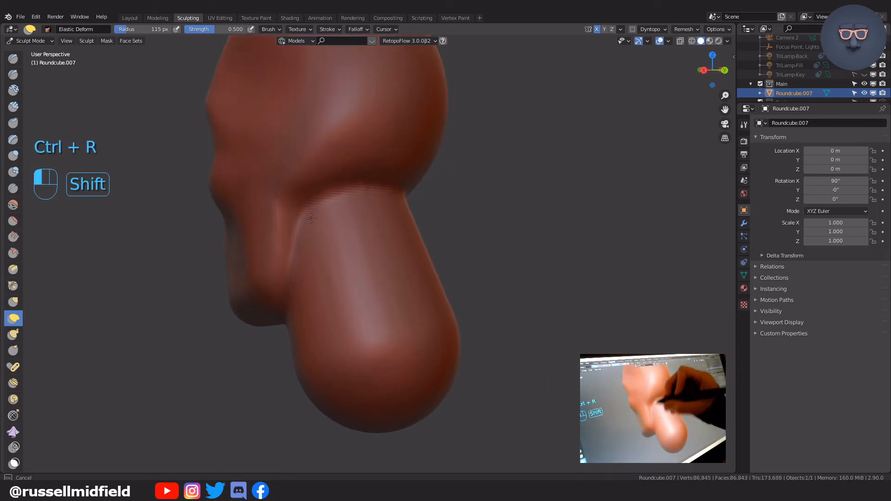
pyautogui.keyDown('shift'); pyautogui.moveTo(326, 308); pyautogui.dragTo(321, 339); pyautogui.keyUp('shift')
pyautogui.moveTo(352, 343); pyautogui.dragTo(441, 288, button='middle')
pyautogui.keyDown('shift'); pyautogui.moveTo(394, 288); pyautogui.dragTo(440, 325); pyautogui.keyUp('shift')
pyautogui.moveTo(459, 348)
pyautogui.mouseDown(button='middle')
pyautogui.moveTo(455, 382)
pyautogui.moveTo(508, 344)
pyautogui.moveTo(448, 333)
pyautogui.moveTo(449, 263)
pyautogui.moveTo(414, 234)
pyautogui.mouseUp(button='middle')
# Fill the transition under the jaw with Clay Strips at 58 px, and smooth it with a 111 px brush.
pyautogui.scroll(-5, 453, 382)
pyautogui.press('f')
pyautogui.click(351, 178)
pyautogui.moveTo(352, 178); pyautogui.dragTo(337, 170, button='middle')
pyautogui.press('c')
pyautogui.moveTo(336, 170); pyautogui.dragTo(316, 180)
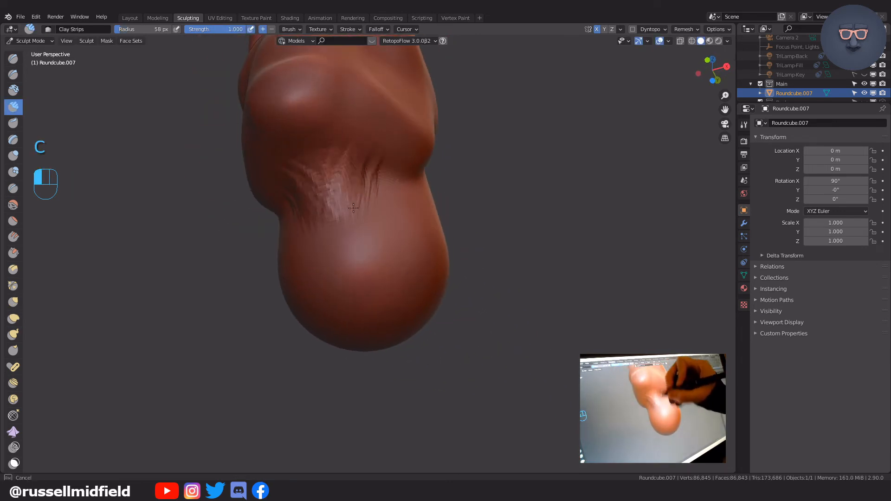
pyautogui.moveTo(440, 157); pyautogui.dragTo(392, 203, button='middle')
pyautogui.press('f')
pyautogui.click(395, 197)
pyautogui.keyDown('shift'); pyautogui.moveTo(349, 175); pyautogui.dragTo(289, 251); pyautogui.keyUp('shift')
# In right side view, pull the back of the neck outward with Elastic Deform to thicken it.
pyautogui.moveTo(346, 240)
pyautogui.mouseDown(button='middle')
pyautogui.moveTo(603, 289)
pyautogui.moveTo(424, 318)
pyautogui.moveTo(384, 279)
pyautogui.mouseUp(button='middle')
pyautogui.press('KP_3')
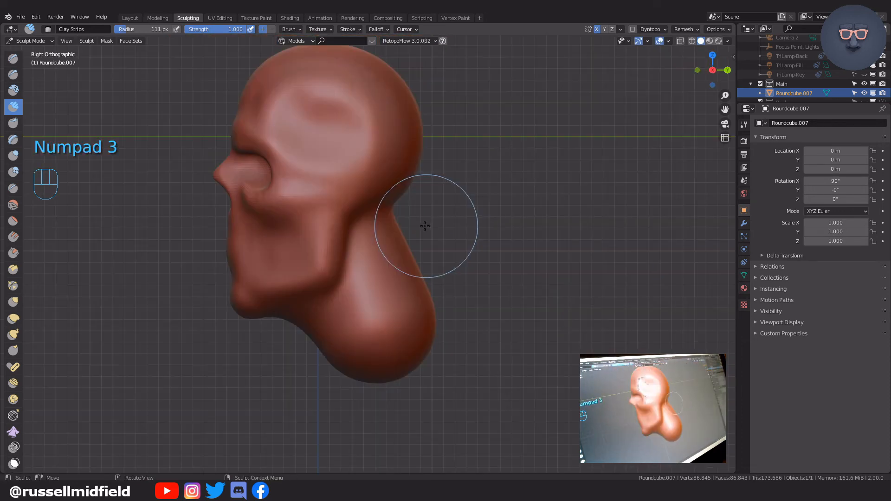
pyautogui.press('g')
pyautogui.moveTo(396, 199)
pyautogui.mouseDown()
pyautogui.moveTo(418, 265)
pyautogui.moveTo(475, 331)
pyautogui.mouseUp()
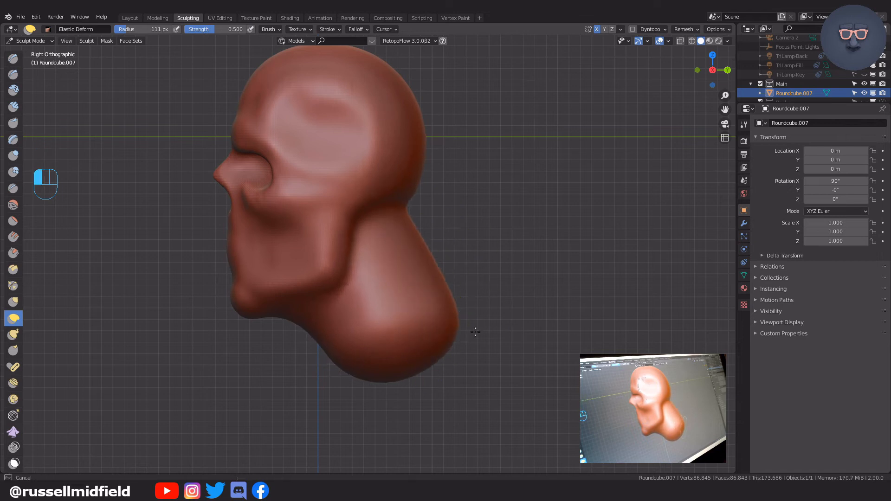
pyautogui.moveTo(426, 237); pyautogui.dragTo(399, 243, button='middle')
# Smooth the area beneath the chin and jawline where it blends into the front of the neck.
pyautogui.moveTo(368, 208)
pyautogui.mouseDown(button='middle')
pyautogui.moveTo(379, 207)
pyautogui.moveTo(368, 187)
pyautogui.moveTo(302, 258)
pyautogui.mouseUp(button='middle')
pyautogui.press('f')
pyautogui.click(365, 199)
pyautogui.scroll(1, 362, 189)
pyautogui.hotkey('shift', 'c')
pyautogui.moveTo(252, 274)
pyautogui.mouseDown(button='middle')
pyautogui.moveTo(318, 265)
pyautogui.moveTo(326, 151)
pyautogui.mouseUp(button='middle')
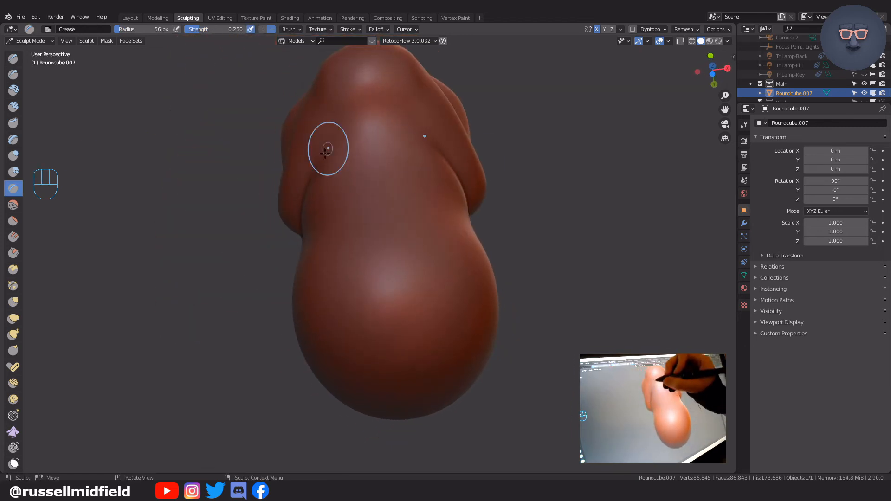
pyautogui.moveTo(304, 187); pyautogui.dragTo(334, 240, button='middle')
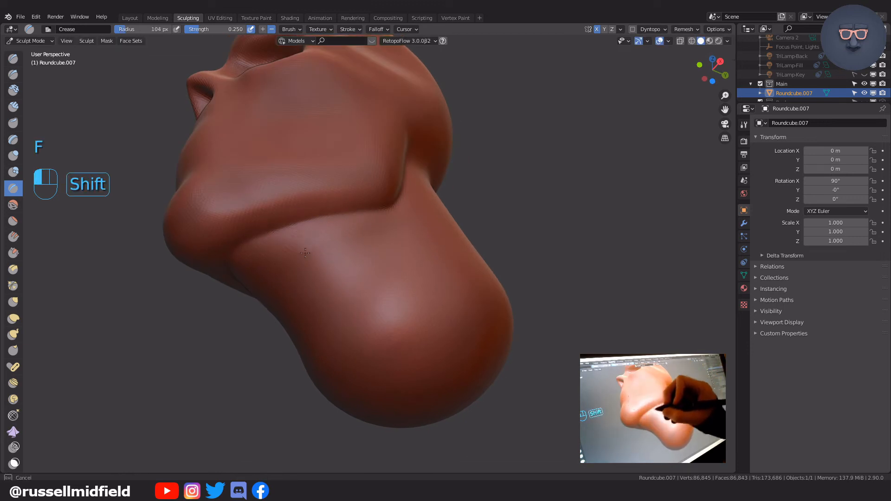
pyautogui.keyDown('shift'); pyautogui.moveTo(304, 253); pyautogui.dragTo(274, 282); pyautogui.keyUp('shift')
pyautogui.moveTo(297, 270); pyautogui.dragTo(290, 227, button='middle')
pyautogui.keyDown('shift'); pyautogui.moveTo(288, 223); pyautogui.dragTo(278, 236); pyautogui.keyUp('shift')
pyautogui.moveTo(283, 232); pyautogui.dragTo(297, 250, button='middle')
pyautogui.keyDown('shift'); pyautogui.moveTo(274, 195); pyautogui.dragTo(255, 260); pyautogui.keyUp('shift')
# Remesh the model and smooth the side of the neck and the nape below the skull.
pyautogui.moveTo(366, 227)
pyautogui.mouseDown(button='middle')
pyautogui.moveTo(393, 269)
pyautogui.moveTo(375, 288)
pyautogui.mouseUp(button='middle')
pyautogui.hotkey('ctrl', 'r')
pyautogui.moveTo(334, 199)
pyautogui.mouseDown(button='middle')
pyautogui.moveTo(360, 193)
pyautogui.moveTo(316, 199)
pyautogui.mouseUp(button='middle')
pyautogui.keyDown('shift'); pyautogui.moveTo(320, 204); pyautogui.dragTo(306, 274); pyautogui.keyUp('shift')
pyautogui.press('f')
pyautogui.press('f')
pyautogui.press('c')
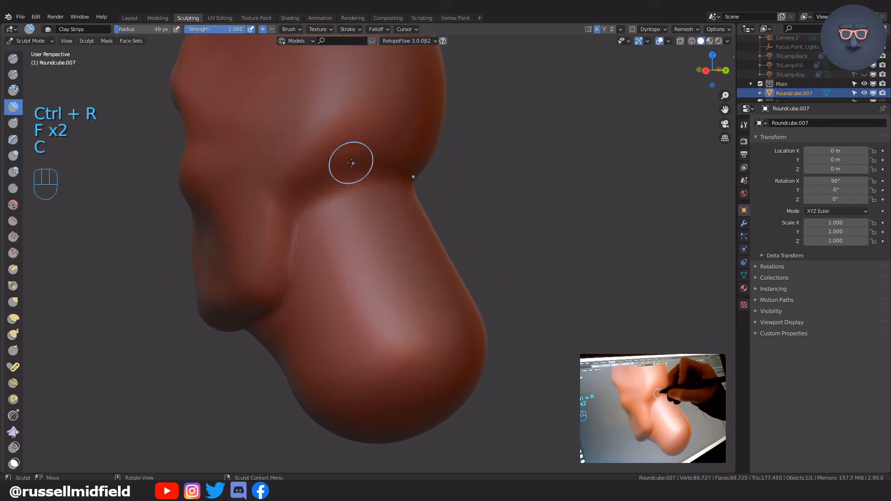
pyautogui.moveTo(398, 160); pyautogui.dragTo(341, 219, button='middle')
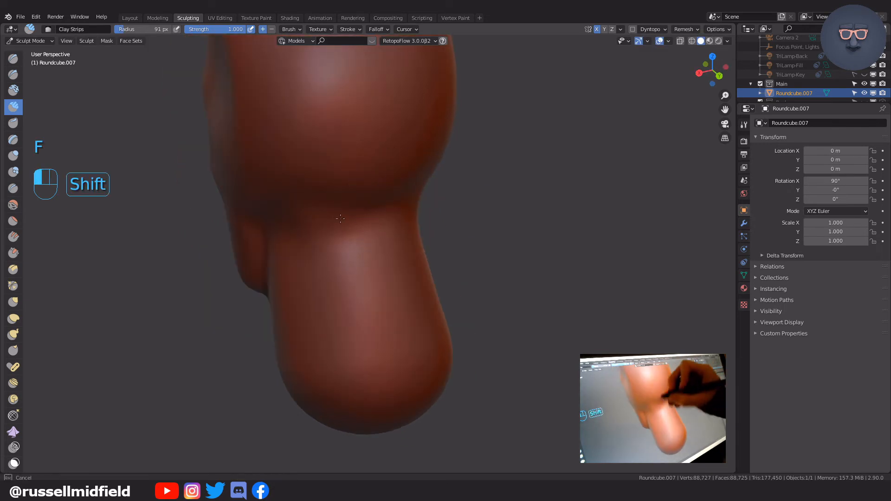
pyautogui.keyDown('shift'); pyautogui.moveTo(343, 250); pyautogui.dragTo(349, 245); pyautogui.keyUp('shift')
pyautogui.moveTo(349, 246)
pyautogui.mouseDown(button='middle')
pyautogui.moveTo(410, 260)
pyautogui.moveTo(341, 237)
pyautogui.mouseUp(button='middle')
# Build up muscle mass down both sides of the back of the neck with Clay Strips at 38 px.
pyautogui.press('f')
pyautogui.press('f')
pyautogui.press('f')
pyautogui.moveTo(344, 211); pyautogui.dragTo(306, 243)
pyautogui.moveTo(360, 298); pyautogui.dragTo(351, 201, button='middle')
pyautogui.hotkey('ctrl', 'z')
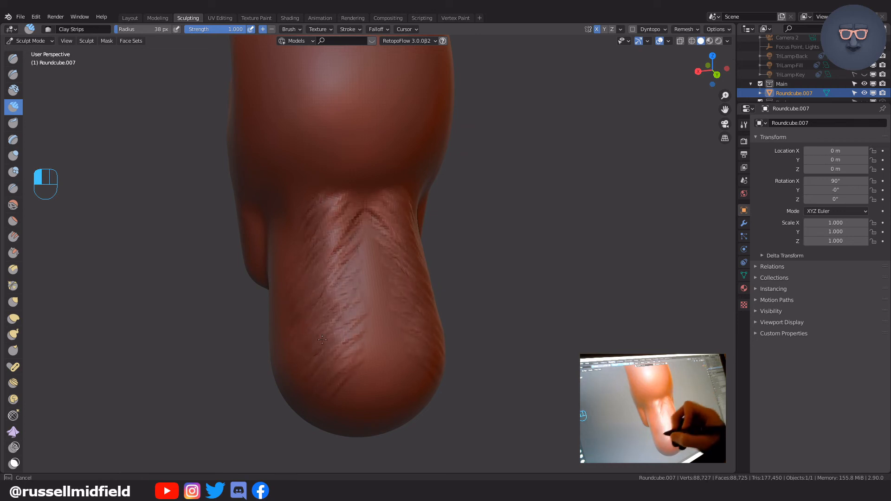
pyautogui.moveTo(322, 339); pyautogui.dragTo(357, 347, button='middle')
# Smooth the clay strokes along the full length of the back of the neck.
pyautogui.press('f')
pyautogui.click(416, 189)
pyautogui.moveTo(376, 209)
pyautogui.keyDown('shift'); pyautogui.mouseDown()
pyautogui.moveTo(394, 406)
pyautogui.moveTo(415, 302)
pyautogui.mouseUp(); pyautogui.keyUp('shift')
pyautogui.moveTo(415, 278); pyautogui.dragTo(330, 219, button='middle')
pyautogui.moveTo(330, 219)
pyautogui.keyDown('shift'); pyautogui.mouseDown()
pyautogui.moveTo(366, 241)
pyautogui.moveTo(393, 362)
pyautogui.mouseUp(); pyautogui.keyUp('shift')
pyautogui.hotkey('shift', 'c')
pyautogui.press('f')
pyautogui.click(394, 350)
pyautogui.moveTo(430, 278); pyautogui.dragTo(372, 232, button='middle')
pyautogui.keyDown('shift'); pyautogui.moveTo(380, 228); pyautogui.dragTo(372, 392); pyautogui.keyUp('shift')
pyautogui.moveTo(403, 367)
pyautogui.mouseDown(button='middle')
pyautogui.moveTo(431, 255)
pyautogui.moveTo(342, 260)
pyautogui.mouseUp(button='middle')
# Carve a vertical groove down the centre of the nape with subtractive Clay Strips, and soften it.
pyautogui.press('f')
pyautogui.click(341, 253)
pyautogui.press('c')
pyautogui.moveTo(355, 253)
pyautogui.keyDown('ctrl'); pyautogui.mouseDown()
pyautogui.moveTo(342, 263)
pyautogui.moveTo(369, 366)
pyautogui.mouseUp(); pyautogui.keyUp('ctrl')
pyautogui.press('f')
pyautogui.click(367, 274)
pyautogui.keyDown('shift'); pyautogui.moveTo(387, 302); pyautogui.dragTo(393, 334); pyautogui.keyUp('shift')
pyautogui.moveTo(392, 334)
pyautogui.mouseDown(button='middle')
pyautogui.moveTo(408, 358)
pyautogui.moveTo(364, 328)
pyautogui.moveTo(433, 335)
pyautogui.moveTo(462, 356)
pyautogui.mouseUp(button='middle')
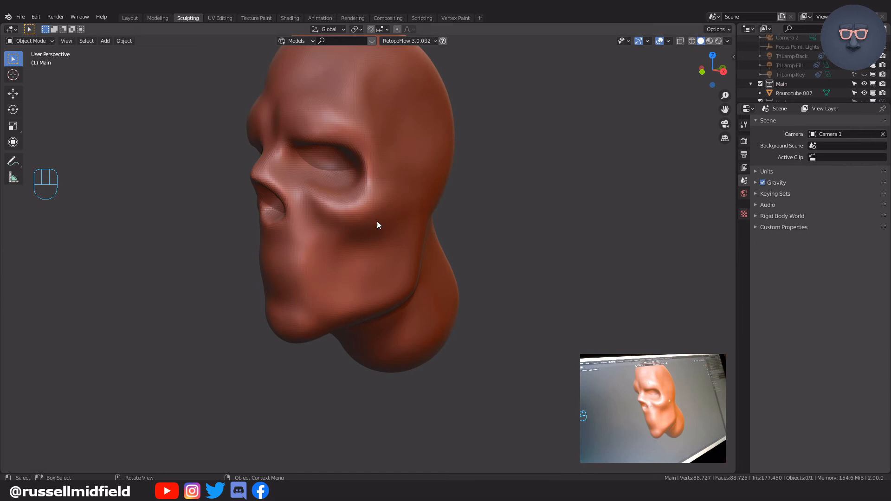
# In front view, add a spherical round cube with 16 arc divisions for the chest.
pyautogui.moveTo(377, 221); pyautogui.dragTo(380, 232, button='middle')
pyautogui.press('KP_1')
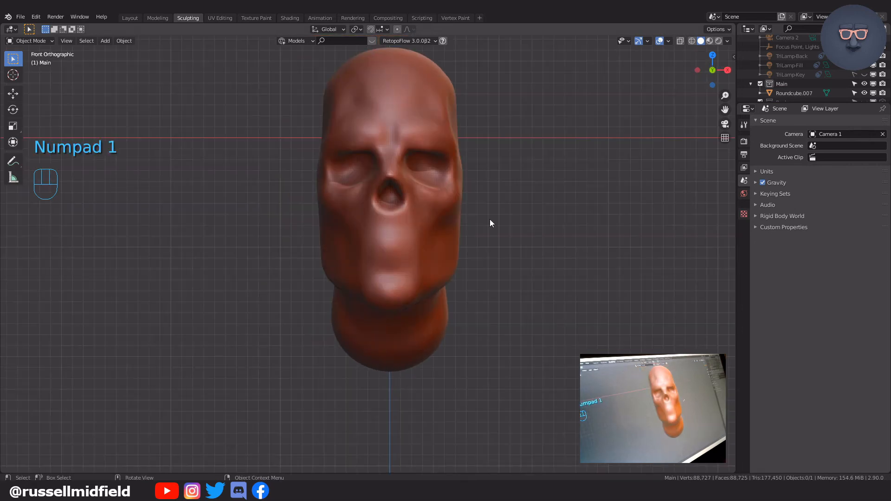
pyautogui.hotkey('shift', 'a')
pyautogui.moveTo(500, 209)
pyautogui.click(534, 356)
pyautogui.click(130, 233)
pyautogui.click(118, 314)
pyautogui.write('16')
pyautogui.press('Return')
# Move the new sphere down and back beneath the neck to Y 0.67176 m, Z -2.1982 m.
pyautogui.press('g')
pyautogui.press('z')
pyautogui.click(493, 413)
pyautogui.scroll(-2, 515, 362)
pyautogui.keyDown('shift'); pyautogui.moveTo(519, 347); pyautogui.dragTo(523, 282, button='middle'); pyautogui.keyUp('shift')
pyautogui.press('g')
pyautogui.press('z')
pyautogui.click(517, 296)
pyautogui.press('KP_3')
pyautogui.press('g')
pyautogui.press('y')
pyautogui.click(519, 280)
pyautogui.press('g')
pyautogui.press('z')
pyautogui.click(520, 268)
pyautogui.scroll(-2, 515, 271)
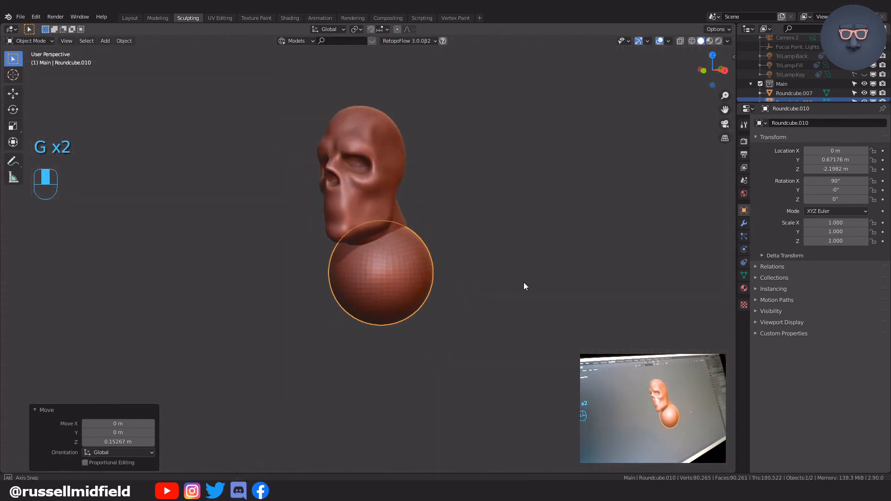
# In Sculpt Mode, stretch the sphere's sides outward and its underside downward with Elastic Deform in front view.
pyautogui.press('KP_1')
pyautogui.press('Tab')
pyautogui.hotkey('ctrl', 'Tab')
pyautogui.press('f')
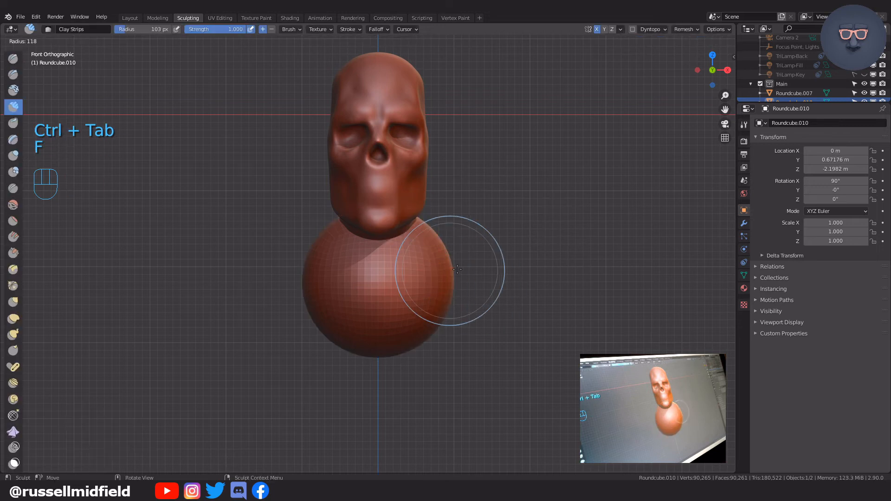
pyautogui.click(465, 270)
pyautogui.press('g')
pyautogui.moveTo(443, 278); pyautogui.dragTo(464, 279)
pyautogui.moveTo(418, 325); pyautogui.dragTo(421, 343)
pyautogui.moveTo(447, 257); pyautogui.dragTo(474, 253)
pyautogui.moveTo(418, 351); pyautogui.dragTo(422, 374)
# Adjust the voxel size and remesh the stretched chest form.
pyautogui.hotkey('ctrl', 'r')
pyautogui.hotkey('shift', 'r')
pyautogui.click(477, 294)
pyautogui.hotkey('ctrl', 'r')
# In right side view, raise the upper back toward the neck, extend the torso's underside, and smooth its front and back.
pyautogui.press('KP_3')
pyautogui.moveTo(448, 252); pyautogui.dragTo(430, 222)
pyautogui.moveTo(414, 371); pyautogui.dragTo(422, 385)
pyautogui.keyDown('shift'); pyautogui.moveTo(338, 344); pyautogui.dragTo(365, 271); pyautogui.keyUp('shift')
pyautogui.keyDown('shift'); pyautogui.moveTo(431, 218); pyautogui.dragTo(439, 224); pyautogui.keyUp('shift')
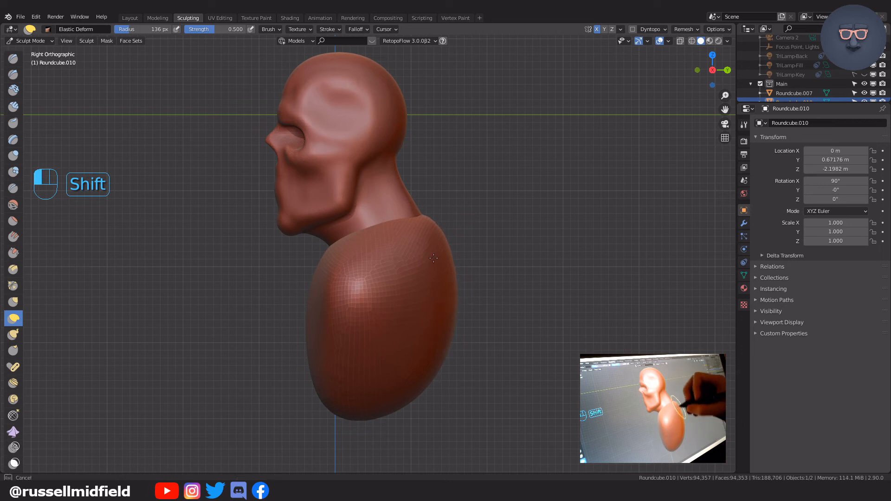
pyautogui.keyDown('shift'); pyautogui.moveTo(434, 258); pyautogui.dragTo(436, 274); pyautogui.keyUp('shift')
# In front view, pull the shoulders wider, and smooth the chest's lower edge and the shoulder contours.
pyautogui.press('KP_1')
pyautogui.moveTo(463, 241)
pyautogui.mouseDown()
pyautogui.moveTo(467, 234)
pyautogui.moveTo(495, 251)
pyautogui.mouseUp()
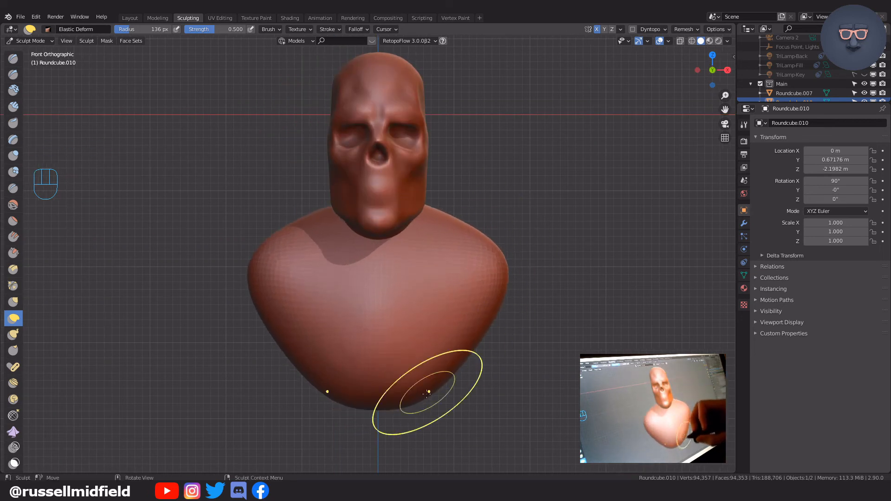
pyautogui.keyDown('shift'); pyautogui.moveTo(427, 394); pyautogui.dragTo(447, 374); pyautogui.keyUp('shift')
pyautogui.keyDown('shift'); pyautogui.moveTo(498, 237); pyautogui.dragTo(453, 299); pyautogui.keyUp('shift')
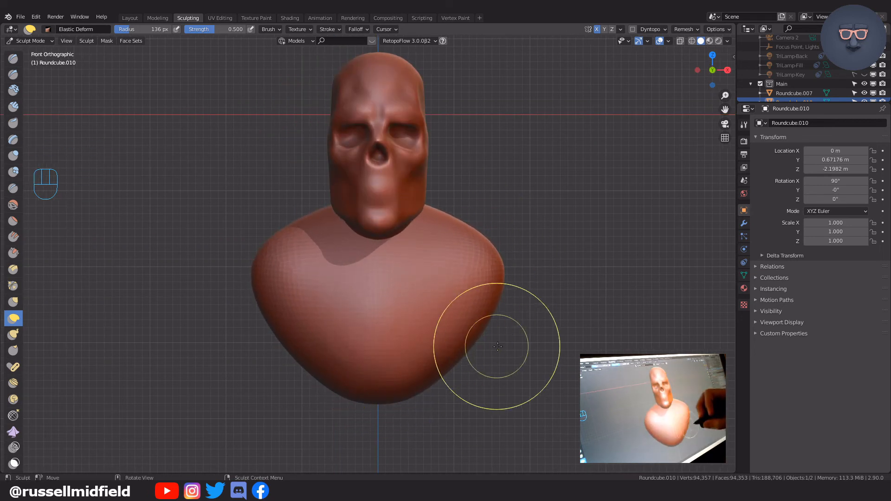
# Remesh the chest form and use Elastic Deform in side view to push the back outward and pull the front in.
pyautogui.hotkey('ctrl', 'r')
pyautogui.press('KP_1')
pyautogui.press('KP_3')
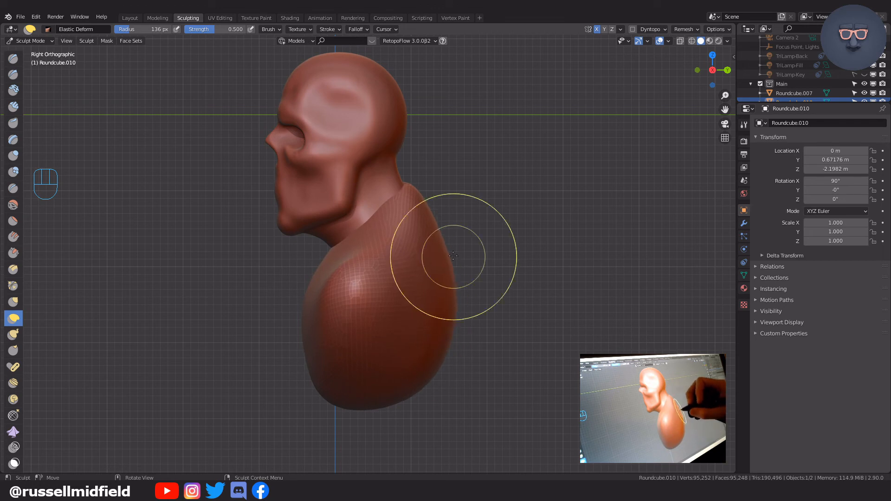
pyautogui.moveTo(445, 302); pyautogui.dragTo(413, 213, button='middle')
pyautogui.moveTo(444, 254); pyautogui.dragTo(471, 242, button='middle')
pyautogui.press('KP_1')
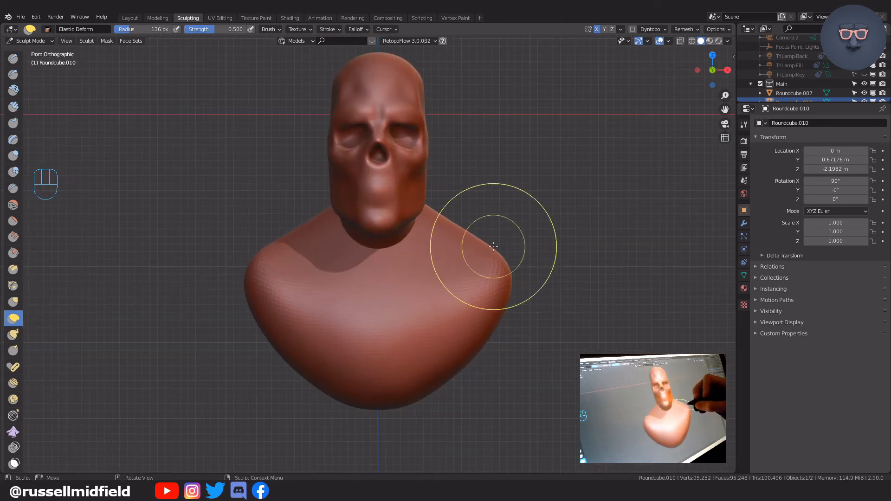
pyautogui.press('KP_3')
pyautogui.moveTo(404, 374); pyautogui.dragTo(326, 279)
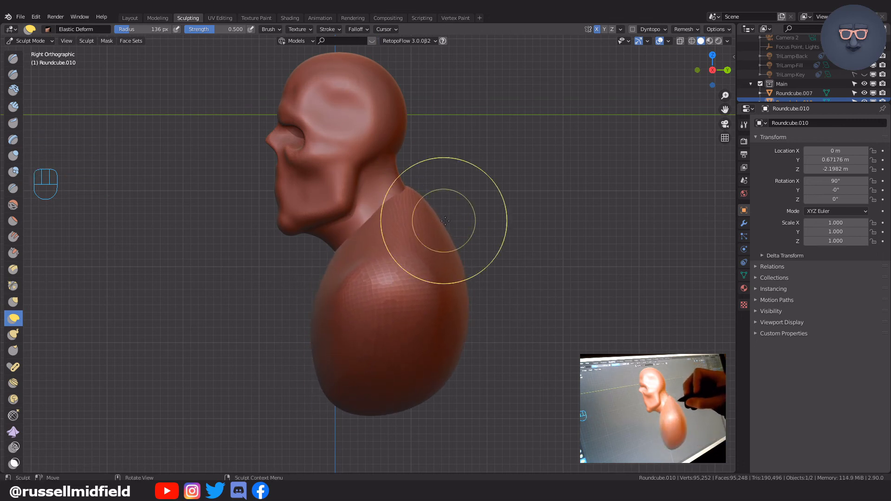
# Smooth the upper back, refine the torso's side profile, and smooth the shoulders and lower chest contour in front view.
pyautogui.moveTo(497, 249); pyautogui.dragTo(440, 236, button='middle')
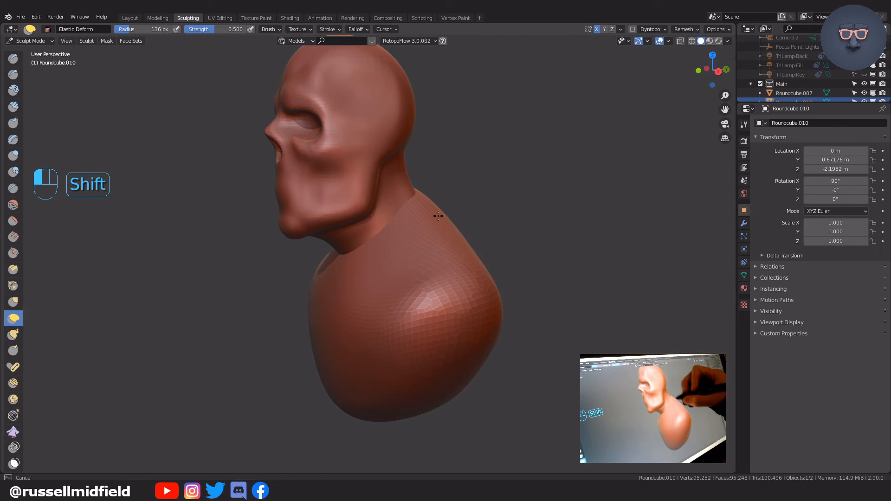
pyautogui.press('KP_1')
pyautogui.moveTo(534, 275); pyautogui.dragTo(468, 282, button='middle')
pyautogui.press('KP_3')
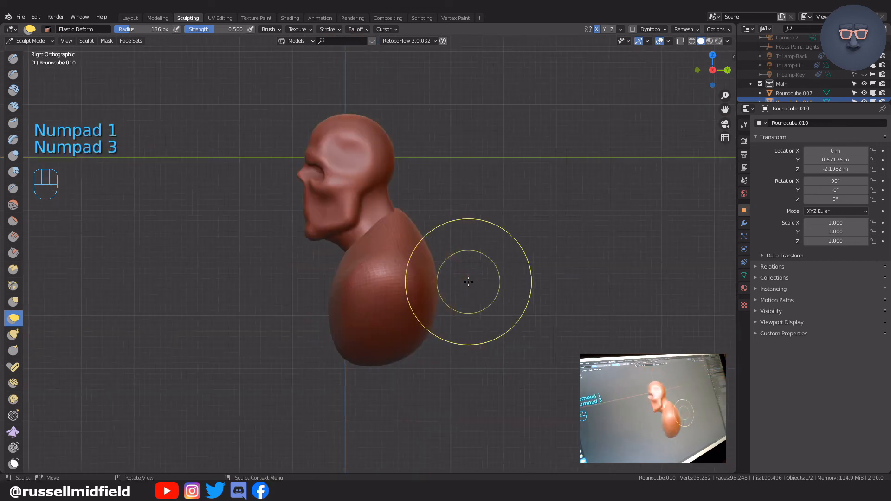
pyautogui.scroll(2, 485, 189)
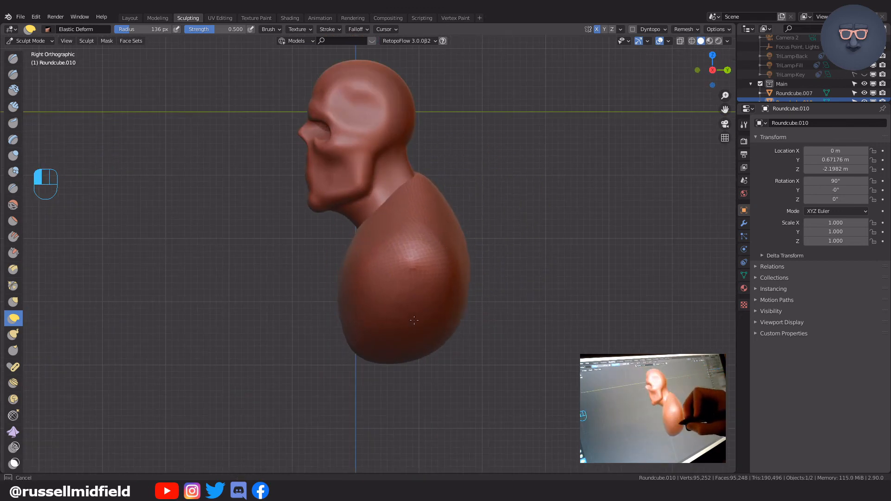
pyautogui.press('KP_1')
pyautogui.keyDown('shift'); pyautogui.moveTo(477, 291); pyautogui.dragTo(478, 278); pyautogui.keyUp('shift')
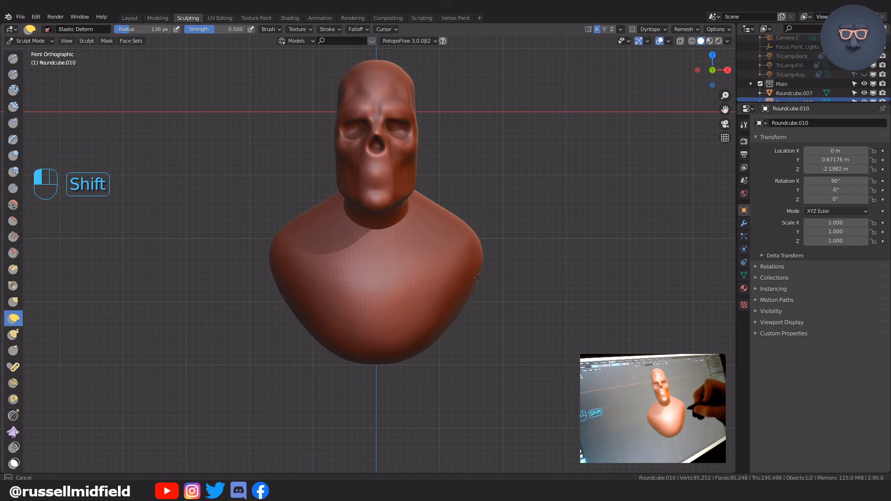
pyautogui.keyDown('shift'); pyautogui.moveTo(428, 338); pyautogui.dragTo(478, 368); pyautogui.keyUp('shift')
pyautogui.moveTo(478, 368); pyautogui.dragTo(384, 319, button='middle')
# In Object Mode, join the chest with the head and neck into one object.
pyautogui.hotkey('ctrl', 'Tab')
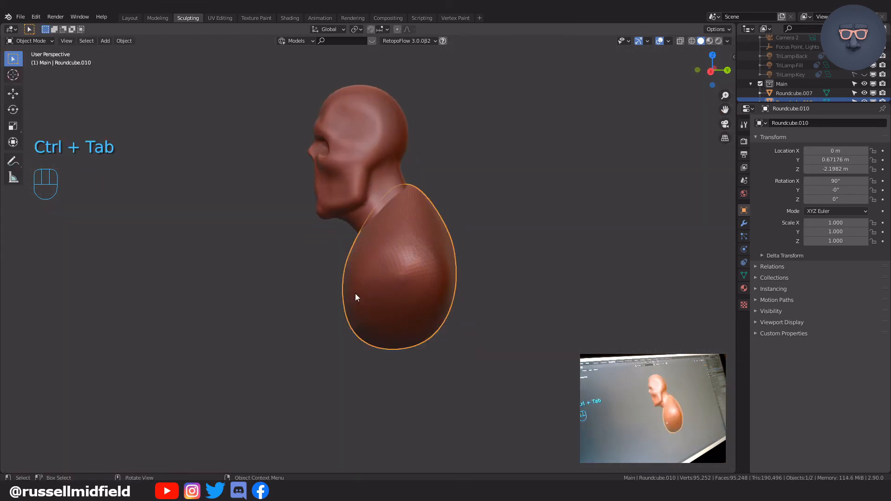
pyautogui.keyDown('shift'); pyautogui.click(394, 196); pyautogui.keyUp('shift')
pyautogui.moveTo(394, 197); pyautogui.dragTo(445, 252, button='middle')
pyautogui.hotkey('ctrl', 'j')
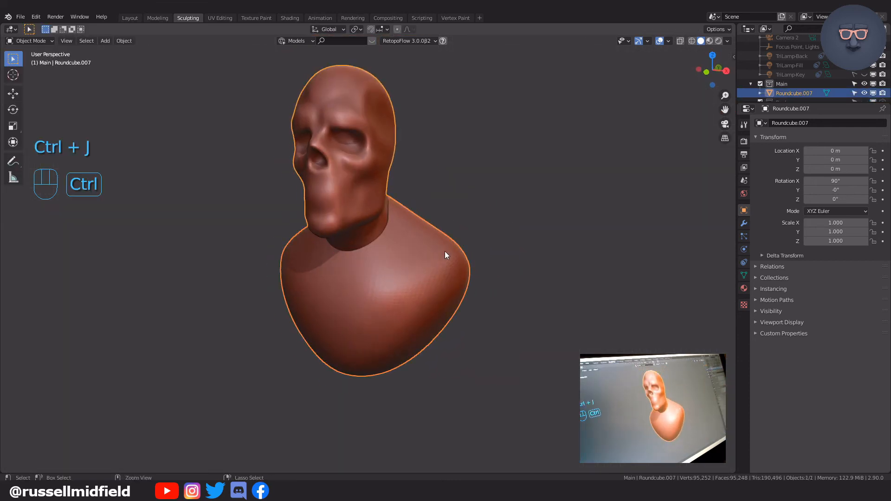
# Return to Sculpt Mode, set a finer voxel size and remesh the joined bust.
pyautogui.hotkey('ctrl', 'Tab')
pyautogui.hotkey('shift', 'r')
pyautogui.click(517, 159)
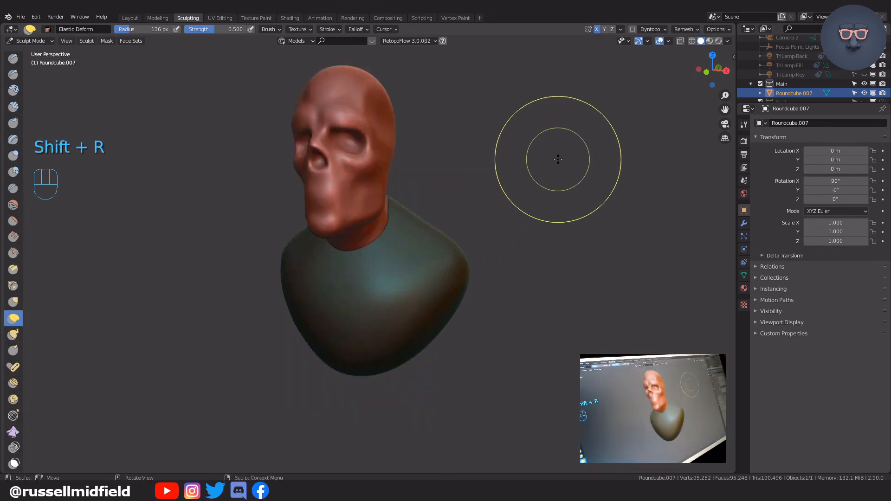
pyautogui.hotkey('ctrl', 'r')
# Smooth the seam where the neck meets the chest and upper back all the way around.
pyautogui.moveTo(545, 193); pyautogui.dragTo(469, 199, button='middle')
pyautogui.scroll(3, 469, 199)
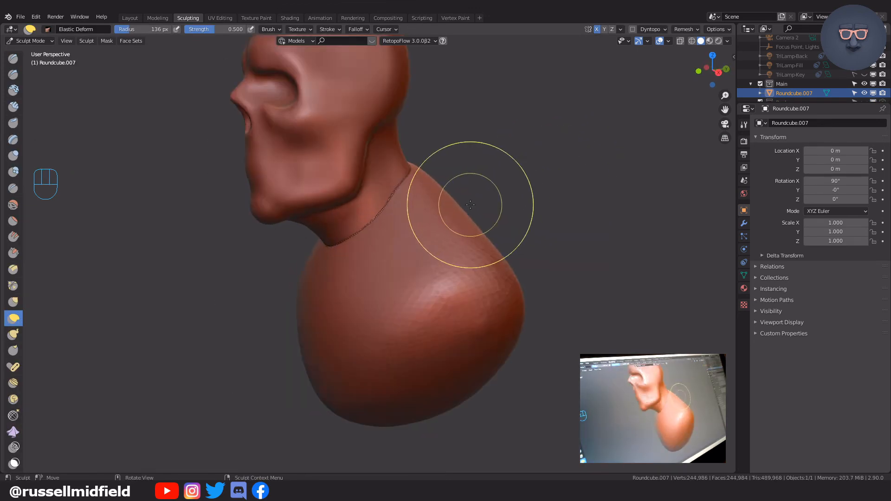
pyautogui.press('f')
pyautogui.click(402, 194)
pyautogui.keyDown('shift'); pyautogui.moveTo(400, 191); pyautogui.dragTo(333, 250); pyautogui.keyUp('shift')
pyautogui.press('f')
pyautogui.click(521, 270)
pyautogui.moveTo(513, 298); pyautogui.dragTo(414, 176, button='middle')
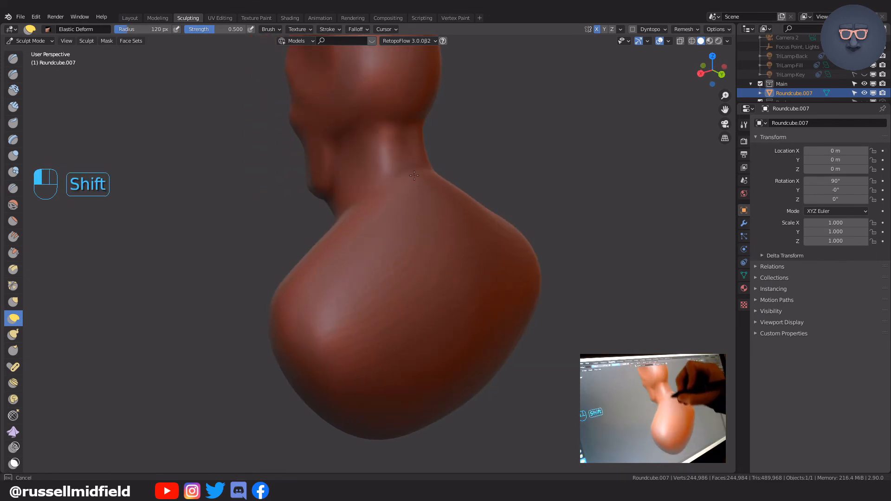
pyautogui.moveTo(341, 413); pyautogui.dragTo(491, 321, button='middle')
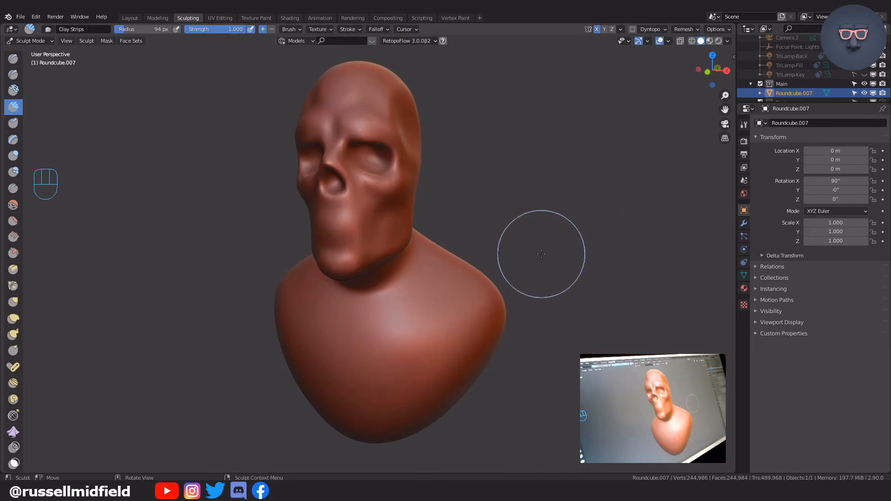
# Carve into the side of the neck behind the jaw with Clay Strips and smooth the marks.
pyautogui.moveTo(541, 254); pyautogui.dragTo(469, 257, button='middle')
pyautogui.moveTo(469, 258)
pyautogui.keyDown('ctrl'); pyautogui.mouseDown(button='middle')
pyautogui.moveTo(460, 223)
pyautogui.moveTo(410, 229)
pyautogui.moveTo(394, 193)
pyautogui.mouseUp(button='middle'); pyautogui.keyUp('ctrl')
pyautogui.press('f')
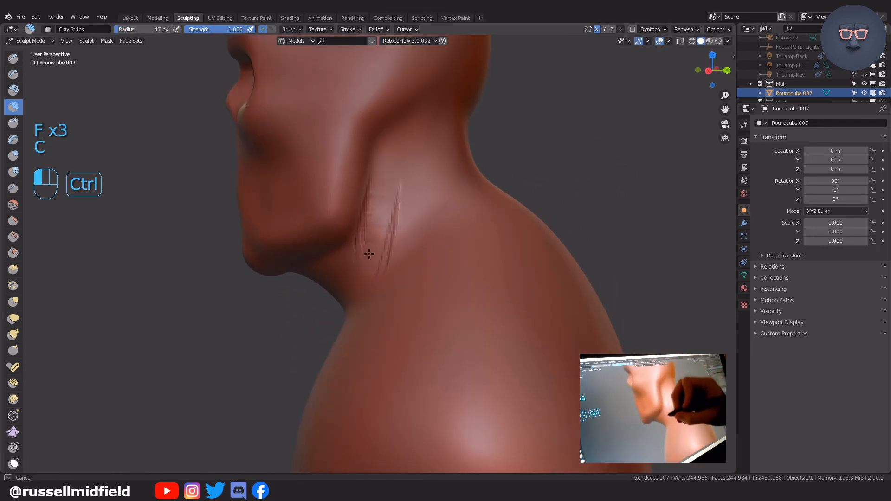
pyautogui.press('f')
pyautogui.click(408, 223)
pyautogui.keyDown('shift'); pyautogui.moveTo(404, 167); pyautogui.dragTo(394, 245); pyautogui.keyUp('shift')
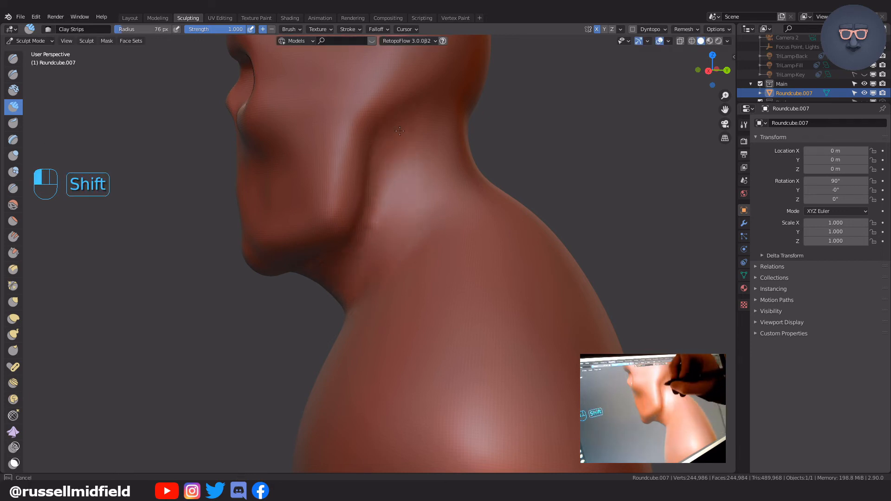
# Remesh the bust and smooth the transition from the side of the neck into the shoulder.
pyautogui.hotkey('ctrl', 'r')
pyautogui.moveTo(408, 279)
pyautogui.keyDown('shift'); pyautogui.mouseDown()
pyautogui.moveTo(386, 303)
pyautogui.moveTo(468, 196)
pyautogui.moveTo(528, 192)
pyautogui.mouseUp(); pyautogui.keyUp('shift')
pyautogui.press('f')
pyautogui.press('f')
pyautogui.click(495, 241)
pyautogui.press('c')
pyautogui.press('f')
pyautogui.click(582, 218)
pyautogui.keyDown('shift'); pyautogui.moveTo(420, 288); pyautogui.dragTo(445, 216); pyautogui.keyUp('shift')
# Carve grooves along the front sides of the neck base with Clay Strips and smooth them.
pyautogui.moveTo(415, 435)
pyautogui.mouseDown(button='middle')
pyautogui.moveTo(487, 342)
pyautogui.moveTo(534, 324)
pyautogui.moveTo(522, 272)
pyautogui.mouseUp(button='middle')
pyautogui.press('f')
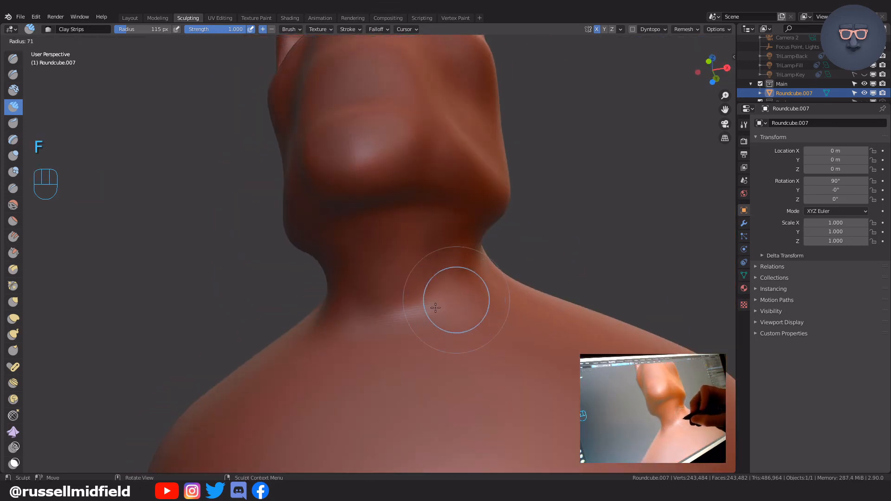
pyautogui.click(435, 308)
pyautogui.moveTo(455, 298); pyautogui.dragTo(443, 315, button='middle')
pyautogui.press('f')
pyautogui.click(437, 318)
pyautogui.press('c')
pyautogui.keyDown('ctrl'); pyautogui.moveTo(444, 326); pyautogui.dragTo(469, 290); pyautogui.keyUp('ctrl')
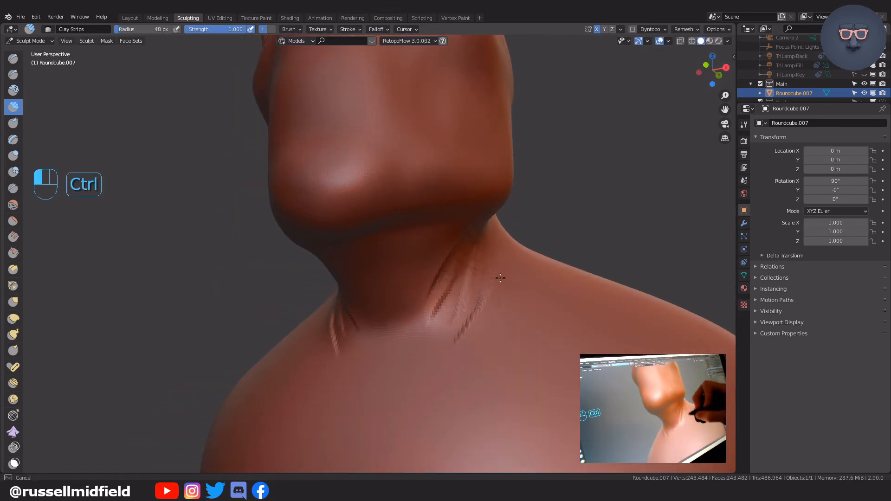
pyautogui.click(434, 277)
pyautogui.moveTo(435, 276); pyautogui.dragTo(451, 196, button='middle')
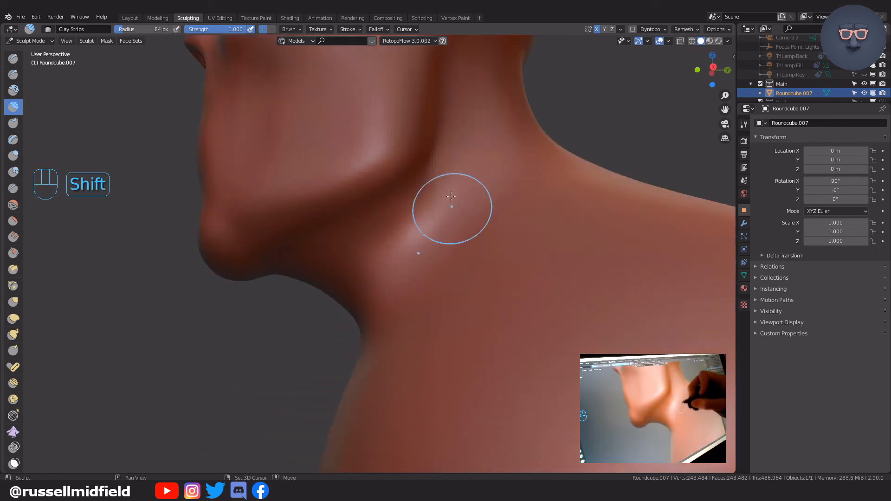
# In front view, build up both collarbones with Clay Strips from near the chest's centre out to the shoulders.
pyautogui.scroll(-6, 493, 300)
pyautogui.moveTo(436, 297); pyautogui.dragTo(488, 296, button='middle')
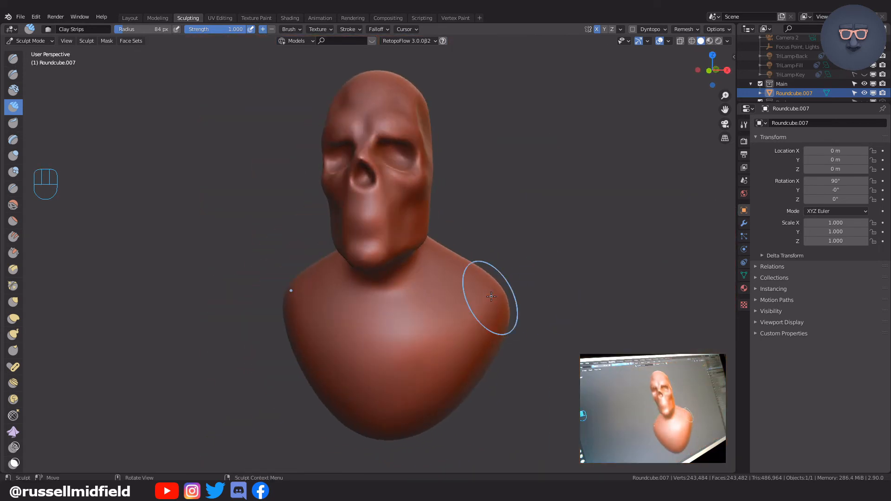
pyautogui.press('KP_1')
pyautogui.scroll(5, 432, 288)
pyautogui.scroll(1, 449, 255)
pyautogui.press('f')
pyautogui.click(432, 262)
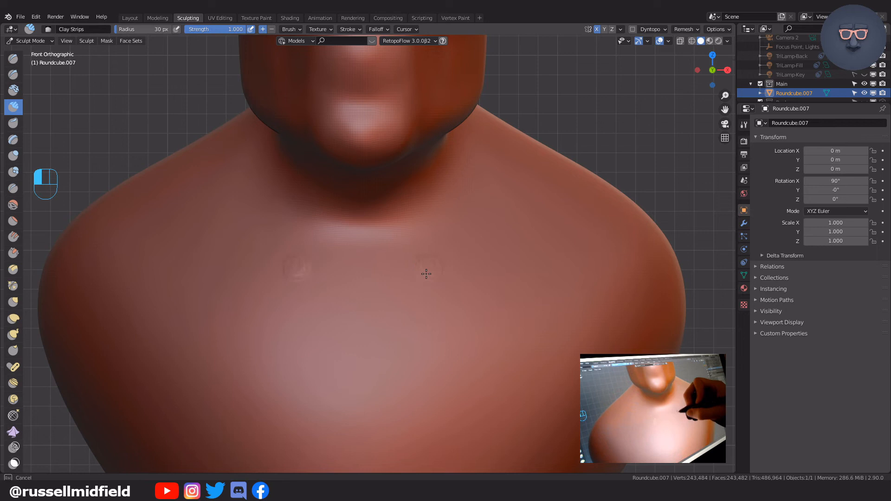
pyautogui.press('f')
pyautogui.click(501, 273)
pyautogui.moveTo(478, 265)
pyautogui.mouseDown()
pyautogui.moveTo(490, 274)
pyautogui.moveTo(552, 262)
pyautogui.mouseUp()
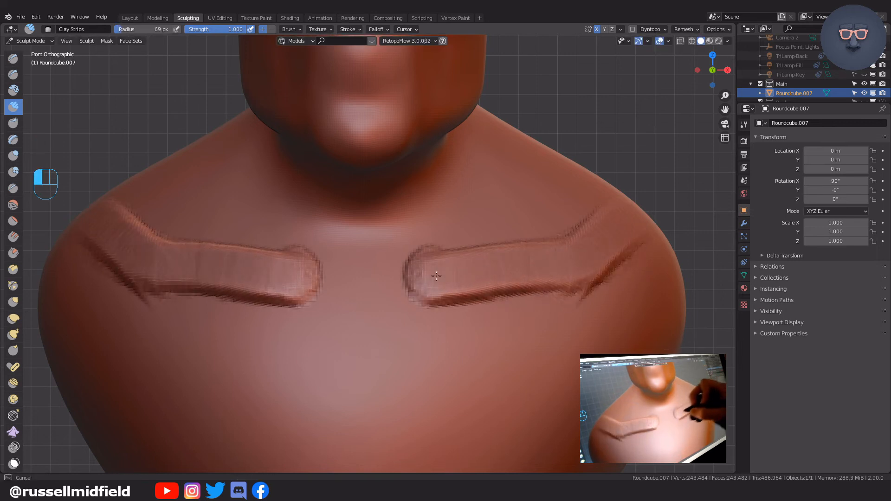
# Continue the Clay Strips ridges from the collarbones' outer ends around the shoulders onto the upper back.
pyautogui.scroll(-4, 439, 296)
pyautogui.moveTo(534, 297); pyautogui.dragTo(428, 318, button='middle')
pyautogui.press('f')
pyautogui.click(428, 319)
pyautogui.moveTo(428, 319); pyautogui.dragTo(463, 332)
pyautogui.moveTo(487, 334); pyautogui.dragTo(441, 336, button='middle')
pyautogui.press('f')
pyautogui.moveTo(513, 346); pyautogui.dragTo(495, 343, button='middle')
pyautogui.press('f')
pyautogui.click(418, 356)
pyautogui.moveTo(413, 357); pyautogui.dragTo(459, 340)
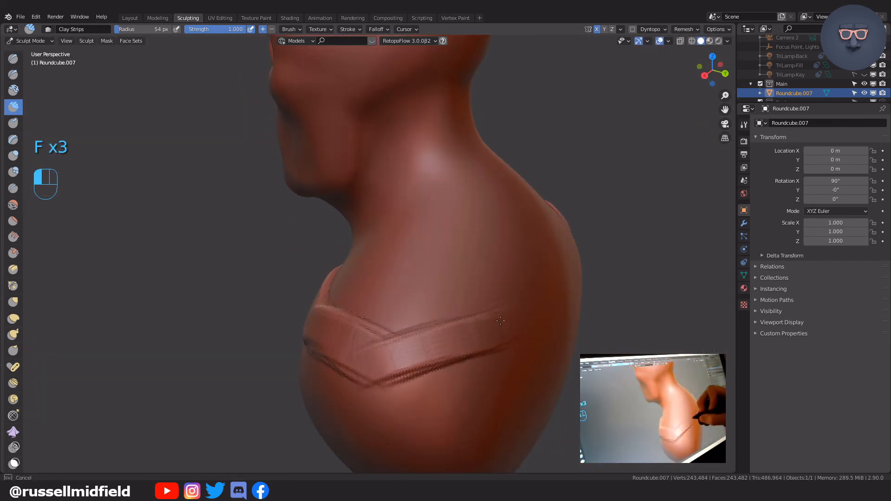
# Build up the side neck muscles with Clay Strips, from the collarbones' inner ends to behind the jaw.
pyautogui.scroll(-5, 440, 354)
pyautogui.moveTo(440, 316); pyautogui.dragTo(515, 302, button='middle')
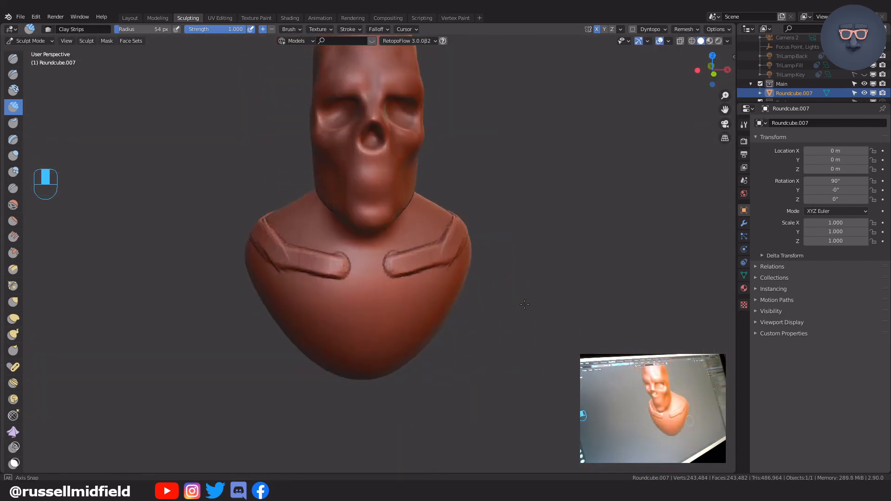
pyautogui.press('KP_1')
pyautogui.scroll(5, 500, 335)
pyautogui.press('f')
pyautogui.click(383, 303)
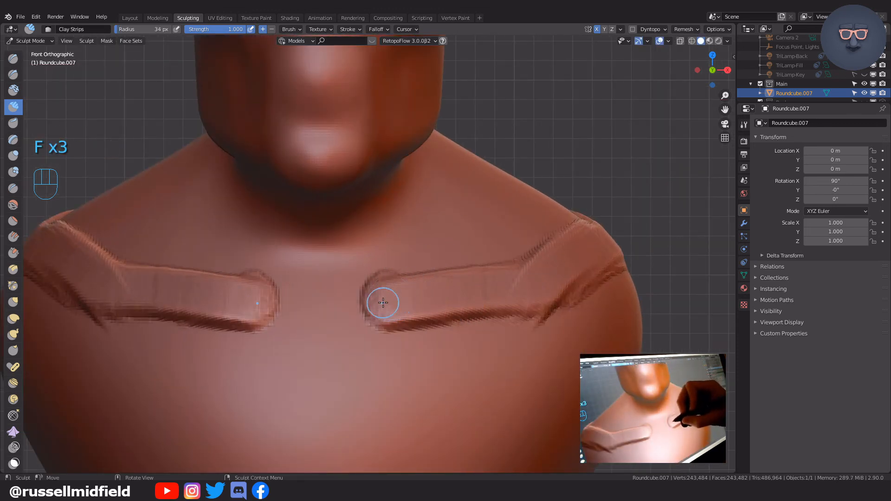
pyautogui.moveTo(395, 250)
pyautogui.mouseDown(button='middle')
pyautogui.moveTo(414, 260)
pyautogui.moveTo(408, 223)
pyautogui.moveTo(397, 307)
pyautogui.mouseUp(button='middle')
pyautogui.press('f')
pyautogui.click(394, 316)
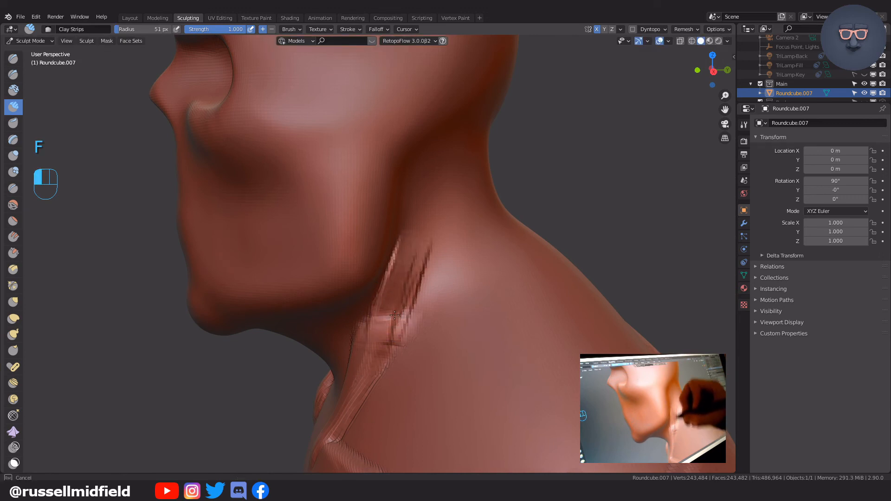
pyautogui.moveTo(399, 335); pyautogui.dragTo(393, 371)
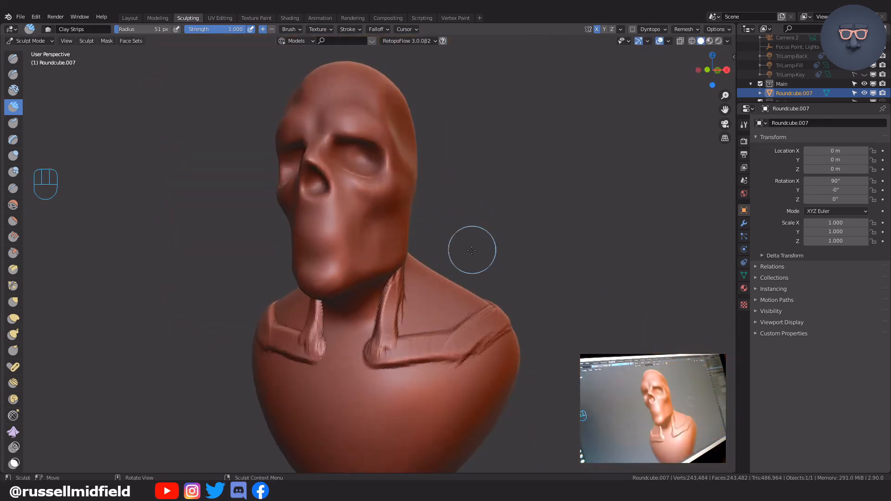
# Switch to Elastic Deform and smooth the side neck muscles into the surrounding neck.
pyautogui.moveTo(469, 249)
pyautogui.mouseDown(button='middle')
pyautogui.moveTo(503, 251)
pyautogui.moveTo(457, 207)
pyautogui.moveTo(411, 228)
pyautogui.moveTo(430, 199)
pyautogui.moveTo(390, 169)
pyautogui.moveTo(481, 209)
pyautogui.moveTo(487, 243)
pyautogui.moveTo(441, 255)
pyautogui.mouseUp(button='middle')
pyautogui.scroll(5, 424, 249)
pyautogui.press('f')
pyautogui.click(413, 248)
pyautogui.press('g')
pyautogui.scroll(-5, 387, 173)
pyautogui.scroll(5, 488, 243)
pyautogui.press('f')
pyautogui.click(430, 209)
pyautogui.keyDown('shift'); pyautogui.moveTo(419, 232); pyautogui.dragTo(413, 260); pyautogui.keyUp('shift')
# Smooth the collarbones and shoulder ridges so they blend softly into the chest and upper back.
pyautogui.moveTo(449, 276); pyautogui.dragTo(496, 237, button='middle')
pyautogui.moveTo(367, 353)
pyautogui.keyDown('shift'); pyautogui.mouseDown()
pyautogui.moveTo(608, 311)
pyautogui.moveTo(612, 325)
pyautogui.mouseUp(); pyautogui.keyUp('shift')
pyautogui.moveTo(612, 325); pyautogui.dragTo(529, 331, button='middle')
pyautogui.keyDown('shift'); pyautogui.moveTo(529, 331); pyautogui.dragTo(612, 286); pyautogui.keyUp('shift')
pyautogui.keyDown('shift'); pyautogui.moveTo(566, 307); pyautogui.dragTo(559, 308); pyautogui.keyUp('shift')
pyautogui.moveTo(559, 308); pyautogui.dragTo(449, 266, button='middle')
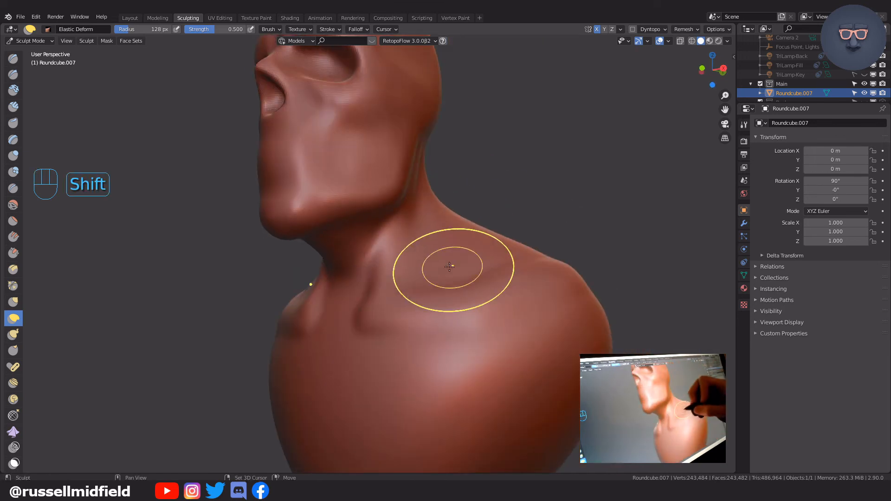
pyautogui.keyDown('shift'); pyautogui.moveTo(496, 308); pyautogui.dragTo(504, 306); pyautogui.keyUp('shift')
pyautogui.moveTo(504, 306); pyautogui.dragTo(548, 297, button='middle')
pyautogui.keyDown('shift'); pyautogui.moveTo(571, 260); pyautogui.dragTo(589, 288); pyautogui.keyUp('shift')
# Cut a sharp Crease line behind the jaw and along the underside of the jawline.
pyautogui.moveTo(511, 278)
pyautogui.mouseDown(button='middle')
pyautogui.moveTo(446, 254)
pyautogui.moveTo(418, 186)
pyautogui.mouseUp(button='middle')
pyautogui.press('f')
pyautogui.press('f')
pyautogui.press('f')
pyautogui.hotkey('shift', 'c')
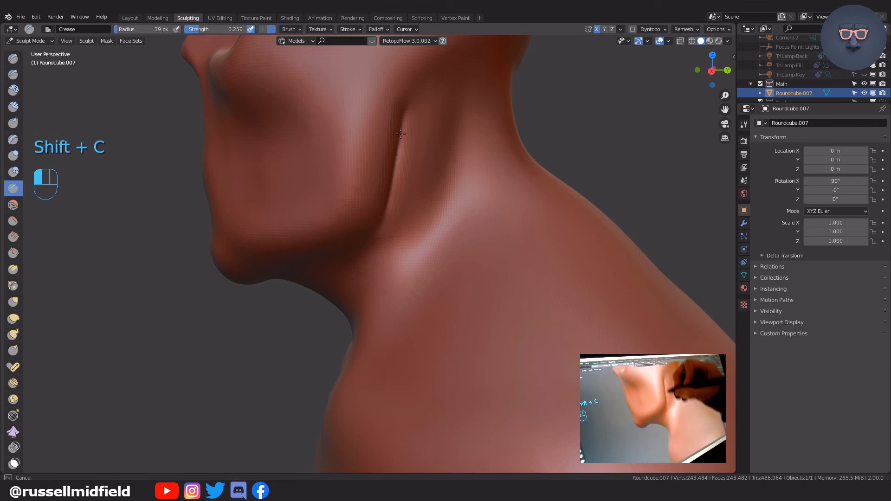
pyautogui.moveTo(413, 114); pyautogui.dragTo(318, 258, button='middle')
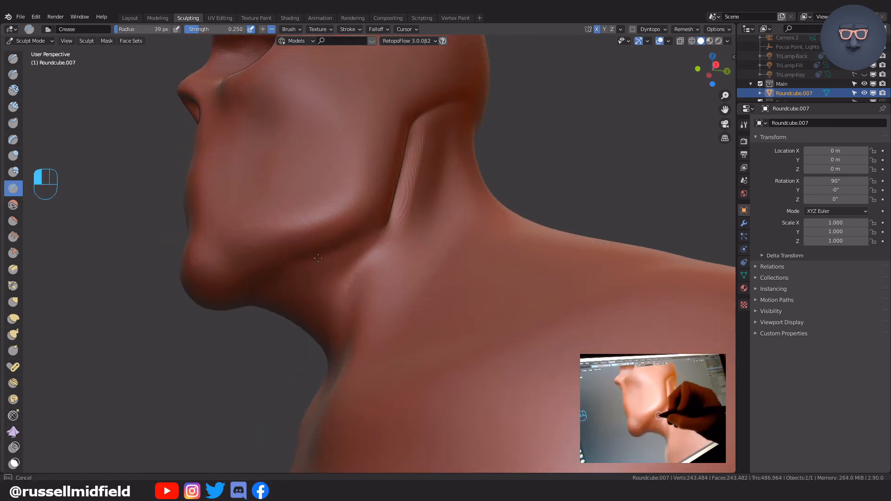
pyautogui.moveTo(341, 246); pyautogui.dragTo(314, 261)
# Remesh the bust and smooth the creased jawline and the side of the neck up to the skull.
pyautogui.moveTo(424, 190); pyautogui.dragTo(405, 212, button='middle')
pyautogui.hotkey('ctrl', 'r')
pyautogui.press('f')
pyautogui.click(420, 215)
pyautogui.keyDown('shift'); pyautogui.moveTo(338, 252); pyautogui.dragTo(349, 248); pyautogui.keyUp('shift')
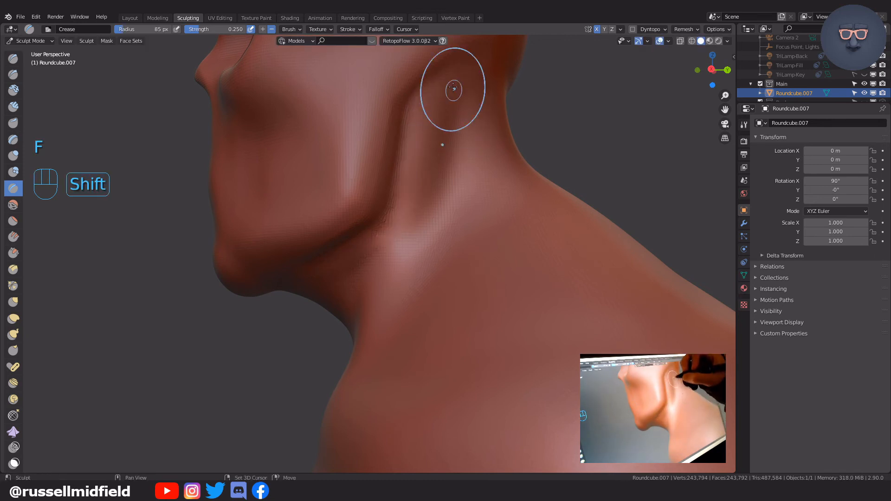
pyautogui.moveTo(430, 276)
pyautogui.mouseDown(button='middle')
pyautogui.moveTo(348, 267)
pyautogui.moveTo(363, 237)
pyautogui.mouseUp(button='middle')
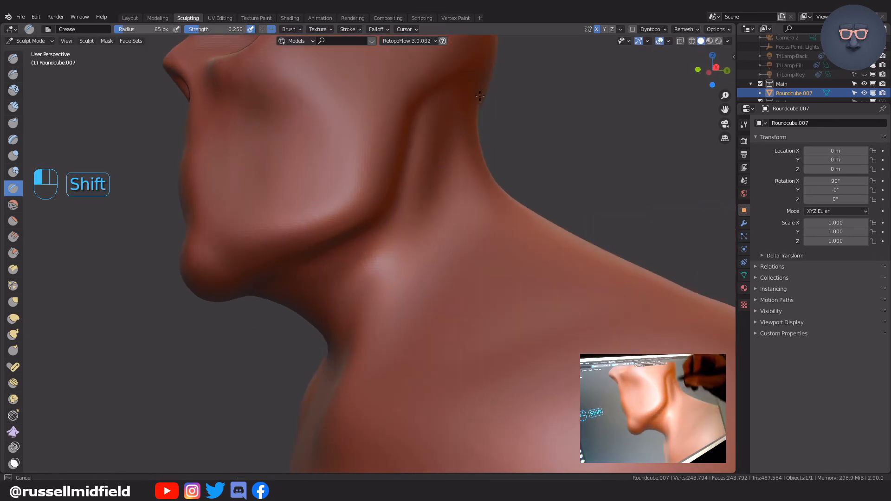
pyautogui.keyDown('shift'); pyautogui.moveTo(479, 96); pyautogui.dragTo(474, 121); pyautogui.keyUp('shift')
# Define the rear edge of the side neck muscle with Crease strokes from below the skull toward the collarbone.
pyautogui.moveTo(497, 244); pyautogui.dragTo(457, 248, button='middle')
pyautogui.press('f')
pyautogui.click(443, 249)
pyautogui.hotkey('shift', 'c')
pyautogui.moveTo(428, 207); pyautogui.dragTo(457, 194, button='middle')
pyautogui.moveTo(450, 158); pyautogui.dragTo(398, 357)
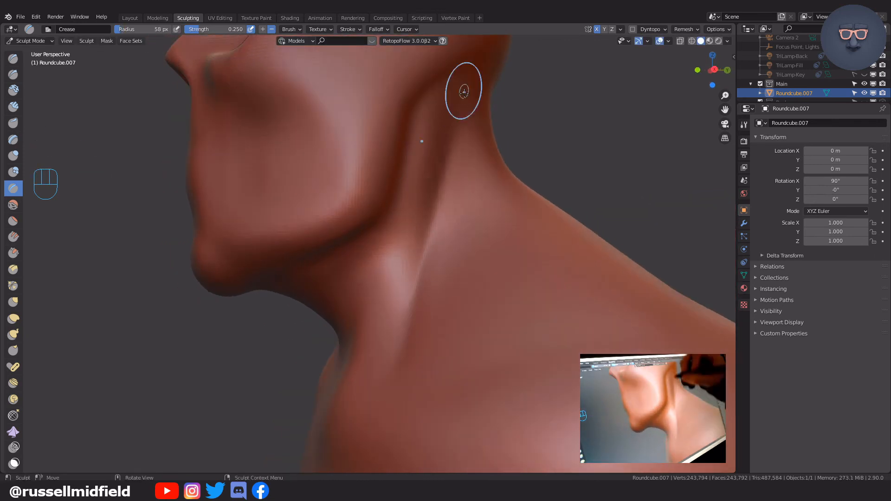
pyautogui.moveTo(416, 306); pyautogui.dragTo(444, 327, button='middle')
pyautogui.moveTo(346, 248); pyautogui.dragTo(360, 249, button='middle')
pyautogui.moveTo(395, 283); pyautogui.dragTo(430, 308, button='middle')
pyautogui.moveTo(403, 360); pyautogui.dragTo(410, 249)
pyautogui.moveTo(411, 253); pyautogui.dragTo(438, 262, button='middle')
# Remesh the bust and smooth the creases along the side neck muscle.
pyautogui.press('f')
pyautogui.click(448, 279)
pyautogui.hotkey('ctrl', 'r')
pyautogui.keyDown('shift'); pyautogui.moveTo(419, 334); pyautogui.dragTo(415, 254); pyautogui.keyUp('shift')
# Build up the throat at the front centre of the neck with Clay Strips and smooth it.
pyautogui.moveTo(415, 255)
pyautogui.mouseDown(button='middle')
pyautogui.moveTo(348, 278)
pyautogui.moveTo(354, 339)
pyautogui.mouseUp(button='middle')
pyautogui.press('f')
pyautogui.click(424, 378)
pyautogui.press('f')
pyautogui.press('f')
pyautogui.moveTo(292, 311)
pyautogui.mouseDown(button='middle')
pyautogui.moveTo(286, 352)
pyautogui.moveTo(288, 274)
pyautogui.mouseUp(button='middle')
pyautogui.press('f')
pyautogui.moveTo(288, 272); pyautogui.dragTo(289, 279)
pyautogui.hotkey('ctrl', 'z')
pyautogui.press('f')
pyautogui.press('c')
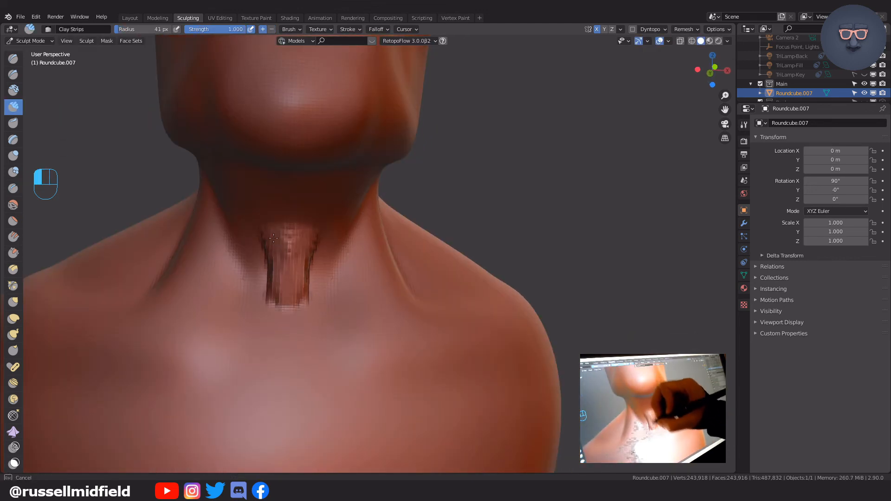
pyautogui.press('f')
pyautogui.click(320, 260)
pyautogui.keyDown('shift'); pyautogui.moveTo(274, 265); pyautogui.dragTo(274, 279); pyautogui.keyUp('shift')
# Carve the hollow at the base of the throat between the collarbones with Clay Strips and smooth it.
pyautogui.press('f')
pyautogui.click(344, 265)
pyautogui.moveTo(304, 315)
pyautogui.mouseDown(button='middle')
pyautogui.moveTo(326, 320)
pyautogui.moveTo(284, 341)
pyautogui.mouseUp(button='middle')
pyautogui.press('f')
pyautogui.press('c')
pyautogui.keyDown('ctrl'); pyautogui.moveTo(279, 341); pyautogui.dragTo(268, 320); pyautogui.keyUp('ctrl')
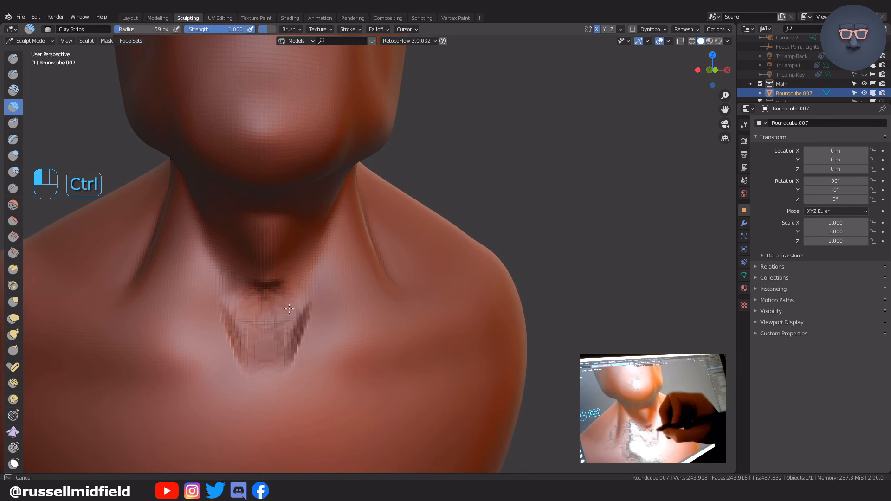
pyautogui.keyDown('shift'); pyautogui.moveTo(238, 280); pyautogui.dragTo(314, 336); pyautogui.keyUp('shift')
pyautogui.scroll(-6, 368, 348)
pyautogui.moveTo(368, 349); pyautogui.dragTo(452, 334, button='middle')
pyautogui.scroll(3, 417, 334)
pyautogui.moveTo(451, 334)
pyautogui.keyDown('shift'); pyautogui.mouseDown()
pyautogui.moveTo(340, 360)
pyautogui.moveTo(471, 374)
pyautogui.mouseUp(); pyautogui.keyUp('shift')
pyautogui.moveTo(471, 374); pyautogui.dragTo(492, 282, button='middle')
# Build up the trapezius muscles from the back of the neck across the shoulders with Clay Strips.
pyautogui.scroll(-4, 431, 203)
pyautogui.moveTo(430, 203); pyautogui.dragTo(521, 300, button='middle')
pyautogui.moveTo(442, 194); pyautogui.dragTo(408, 201, button='middle')
pyautogui.press('f')
pyautogui.click(382, 192)
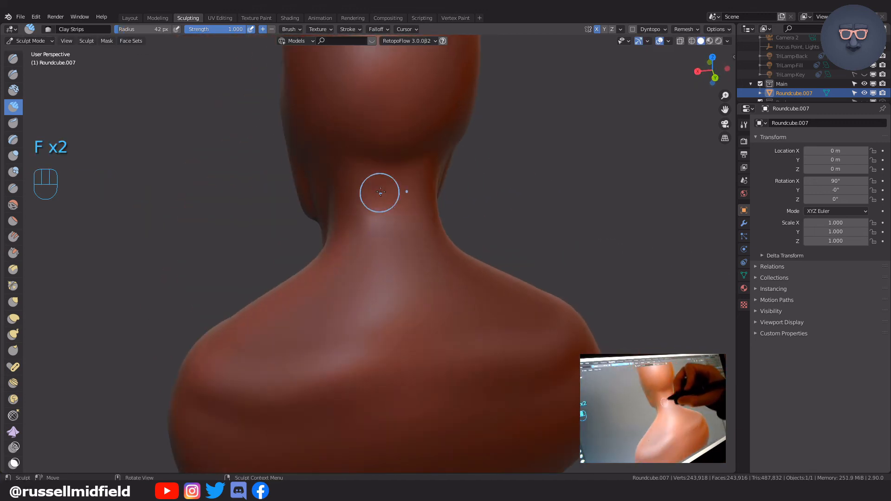
pyautogui.moveTo(297, 313); pyautogui.dragTo(277, 361)
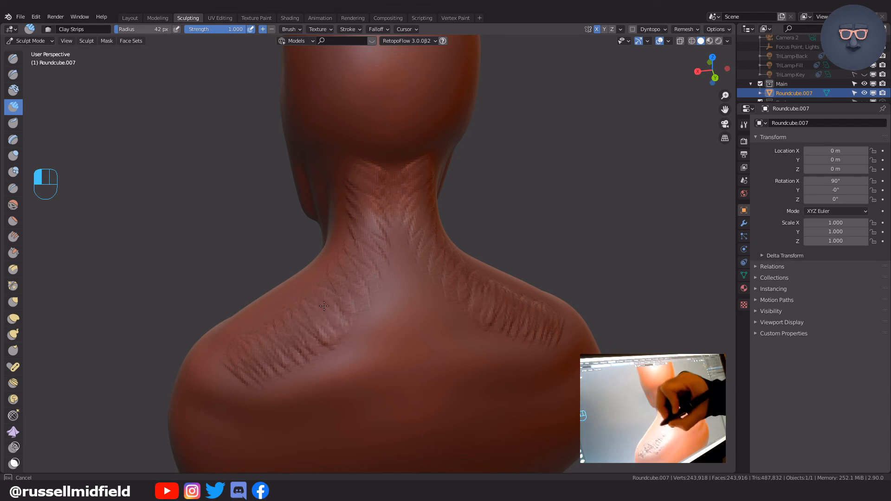
pyautogui.moveTo(383, 309)
pyautogui.mouseDown()
pyautogui.moveTo(256, 356)
pyautogui.moveTo(351, 289)
pyautogui.moveTo(371, 297)
pyautogui.mouseUp()
# Smooth the trapezius strokes along the back of the neck and the shoulders with a larger brush.
pyautogui.press('f')
pyautogui.click(494, 210)
pyautogui.moveTo(494, 210); pyautogui.dragTo(566, 211, button='middle')
pyautogui.keyDown('shift'); pyautogui.moveTo(357, 343); pyautogui.dragTo(385, 241); pyautogui.keyUp('shift')
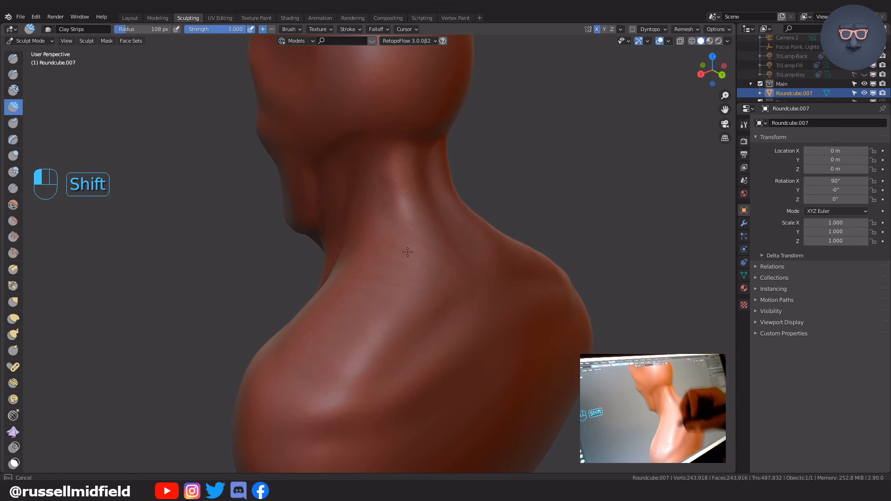
pyautogui.moveTo(500, 418); pyautogui.dragTo(552, 409, button='middle')
pyautogui.keyDown('shift'); pyautogui.moveTo(445, 232); pyautogui.dragTo(468, 288); pyautogui.keyUp('shift')
pyautogui.moveTo(492, 297)
pyautogui.mouseDown(button='middle')
pyautogui.moveTo(552, 297)
pyautogui.moveTo(519, 309)
pyautogui.moveTo(483, 302)
pyautogui.mouseUp(button='middle')
# Carve a hollow on top of the shoulder between the trapezius and the collarbone with Clay Strips and smooth it.
pyautogui.press('f')
pyautogui.click(542, 291)
pyautogui.scroll(1, 476, 297)
pyautogui.press('f')
pyautogui.click(461, 268)
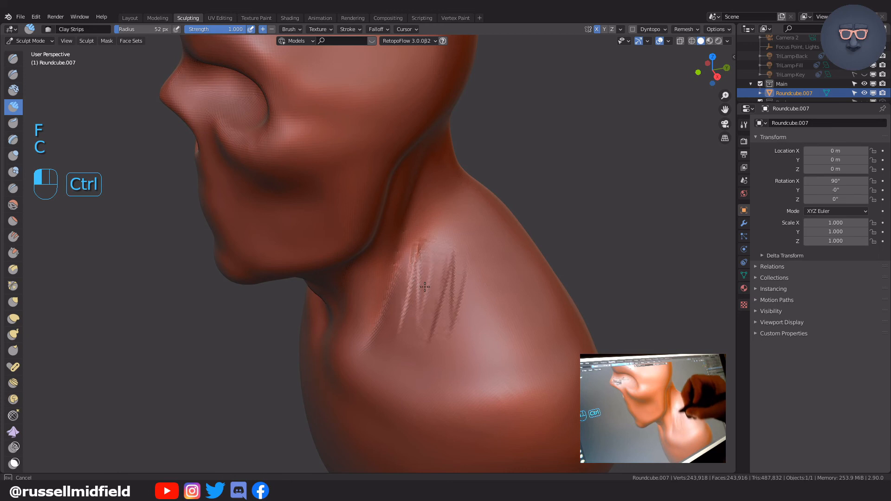
pyautogui.press('f')
pyautogui.click(494, 314)
pyautogui.moveTo(471, 306)
pyautogui.mouseDown(button='middle')
pyautogui.moveTo(519, 297)
pyautogui.moveTo(478, 302)
pyautogui.mouseUp(button='middle')
pyautogui.keyDown('shift'); pyautogui.moveTo(464, 325); pyautogui.dragTo(487, 226); pyautogui.keyUp('shift')
pyautogui.keyDown('shift'); pyautogui.moveTo(432, 238); pyautogui.dragTo(492, 251); pyautogui.keyUp('shift')
pyautogui.moveTo(525, 260); pyautogui.dragTo(501, 274, button='middle')
pyautogui.keyDown('shift'); pyautogui.moveTo(492, 297); pyautogui.dragTo(512, 385); pyautogui.keyUp('shift')
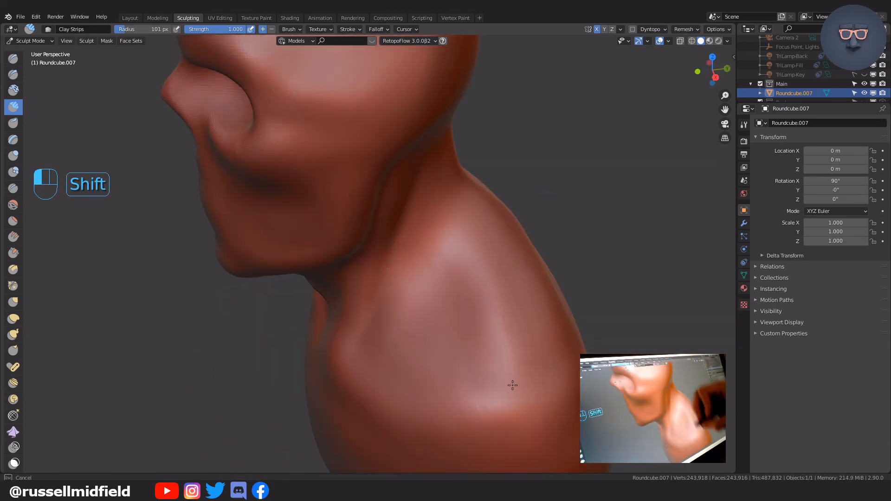
# Build up the pectoral muscles with Clay Strips strokes fanning from the centre of the chest toward the shoulder.
pyautogui.moveTo(524, 279); pyautogui.dragTo(533, 334, button='middle')
pyautogui.moveTo(557, 297)
pyautogui.keyDown('ctrl'); pyautogui.mouseDown(button='middle')
pyautogui.moveTo(575, 325)
pyautogui.moveTo(576, 292)
pyautogui.mouseUp(button='middle'); pyautogui.keyUp('ctrl')
pyautogui.scroll(5, 514, 278)
pyautogui.press('f')
pyautogui.click(570, 286)
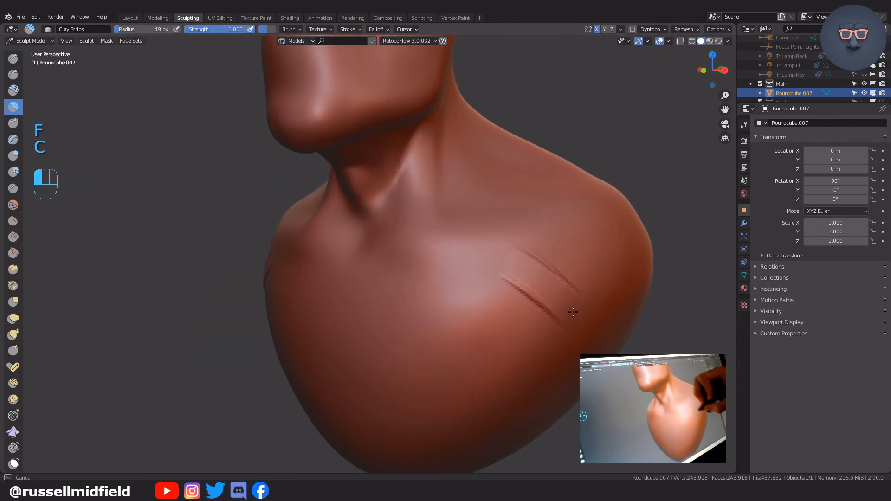
pyautogui.moveTo(533, 251); pyautogui.dragTo(564, 273)
pyautogui.moveTo(541, 335)
pyautogui.mouseDown()
pyautogui.moveTo(424, 265)
pyautogui.moveTo(533, 343)
pyautogui.mouseUp()
pyautogui.moveTo(437, 274); pyautogui.dragTo(524, 337)
pyautogui.keyDown('shift'); pyautogui.moveTo(496, 320); pyautogui.dragTo(523, 290, button='middle'); pyautogui.keyUp('shift')
pyautogui.press('f')
pyautogui.click(464, 293)
pyautogui.moveTo(413, 279)
pyautogui.mouseDown()
pyautogui.moveTo(532, 342)
pyautogui.moveTo(399, 321)
pyautogui.moveTo(525, 371)
pyautogui.moveTo(408, 380)
pyautogui.moveTo(405, 426)
pyautogui.moveTo(468, 341)
pyautogui.moveTo(487, 283)
pyautogui.moveTo(482, 253)
pyautogui.moveTo(529, 251)
pyautogui.mouseUp()
pyautogui.press('f')
pyautogui.click(453, 263)
pyautogui.moveTo(598, 246); pyautogui.dragTo(643, 287)
pyautogui.scroll(-3, 593, 291)
pyautogui.moveTo(524, 274); pyautogui.dragTo(525, 267, button='middle')
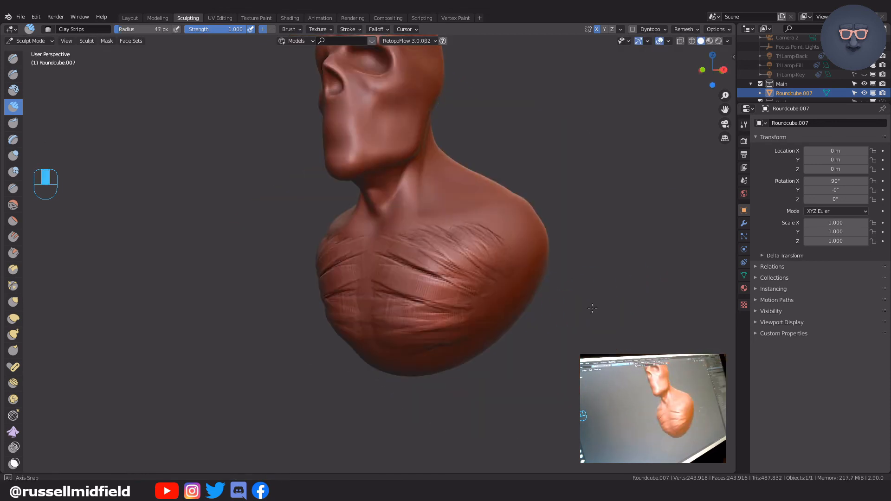
# Smooth the Clay Strips strokes across the whole chest with a larger brush.
pyautogui.scroll(3, 529, 260)
pyautogui.press('f')
pyautogui.click(564, 249)
pyautogui.moveTo(394, 325)
pyautogui.keyDown('shift'); pyautogui.mouseDown()
pyautogui.moveTo(433, 259)
pyautogui.moveTo(632, 239)
pyautogui.mouseUp(); pyautogui.keyUp('shift')
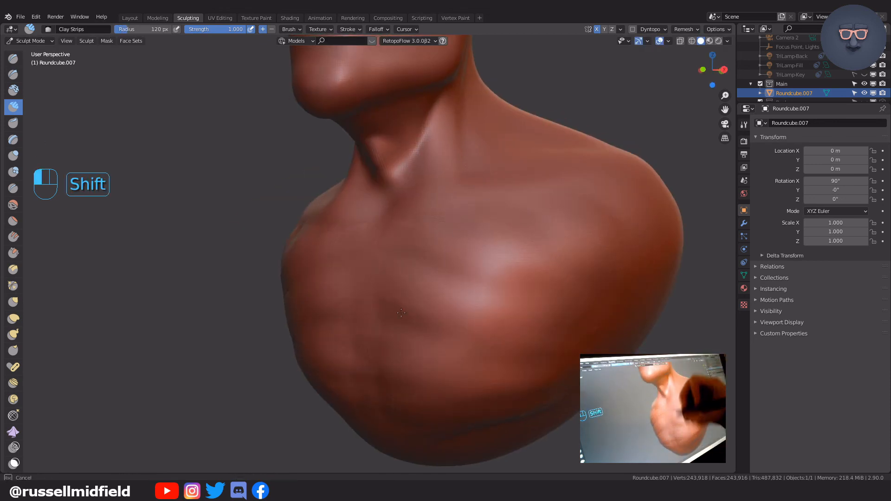
pyautogui.keyDown('shift'); pyautogui.moveTo(455, 357); pyautogui.dragTo(464, 278); pyautogui.keyUp('shift')
# Cut the centre line between the pectorals down the chest with the Crease brush.
pyautogui.press('f')
pyautogui.moveTo(464, 279)
pyautogui.mouseDown(button='middle')
pyautogui.moveTo(515, 283)
pyautogui.moveTo(471, 278)
pyautogui.mouseUp(button='middle')
pyautogui.click(495, 286)
pyautogui.press('f')
pyautogui.hotkey('shift', 'c')
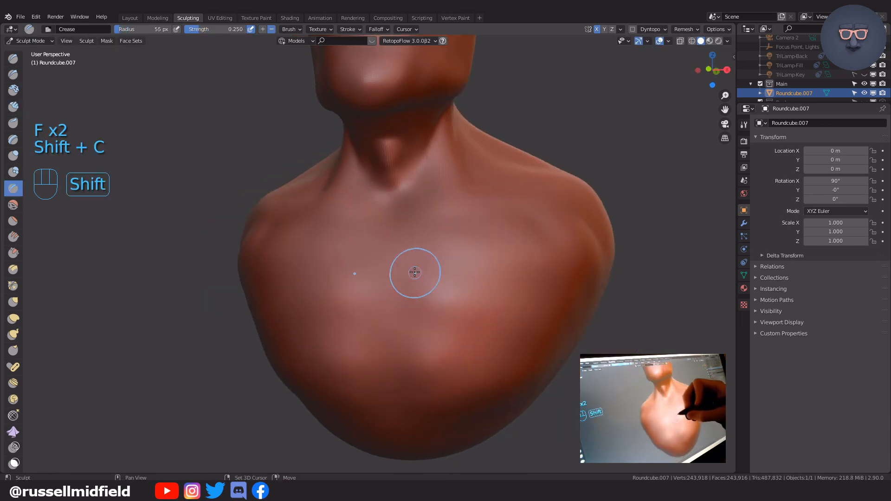
pyautogui.moveTo(398, 260); pyautogui.dragTo(388, 388)
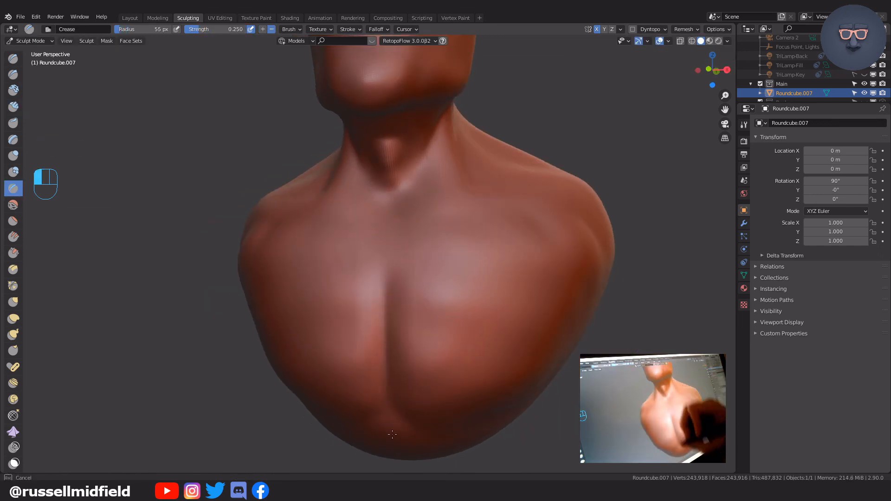
pyautogui.moveTo(440, 204); pyautogui.dragTo(457, 206)
# Smooth the upper chest, the centre crease and the outer sides of the pectorals with a larger brush.
pyautogui.press('f')
pyautogui.click(474, 219)
pyautogui.keyDown('shift'); pyautogui.moveTo(436, 228); pyautogui.dragTo(362, 332); pyautogui.keyUp('shift')
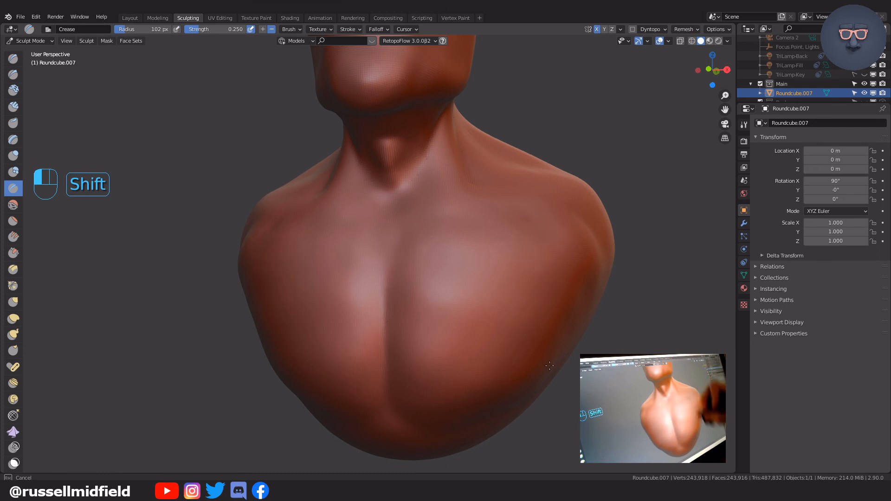
pyautogui.keyDown('shift'); pyautogui.moveTo(549, 366); pyautogui.dragTo(490, 379); pyautogui.keyUp('shift')
pyautogui.keyDown('ctrl'); pyautogui.moveTo(490, 371); pyautogui.dragTo(548, 404, button='middle'); pyautogui.keyUp('ctrl')
pyautogui.moveTo(562, 376); pyautogui.dragTo(525, 372, button='middle')
pyautogui.keyDown('shift'); pyautogui.moveTo(524, 372); pyautogui.dragTo(487, 332); pyautogui.keyUp('shift')
pyautogui.moveTo(534, 345)
pyautogui.mouseDown(button='middle')
pyautogui.moveTo(597, 344)
pyautogui.moveTo(573, 339)
pyautogui.mouseUp(button='middle')
pyautogui.keyDown('shift'); pyautogui.moveTo(574, 339); pyautogui.dragTo(555, 320, button='middle'); pyautogui.keyUp('shift')
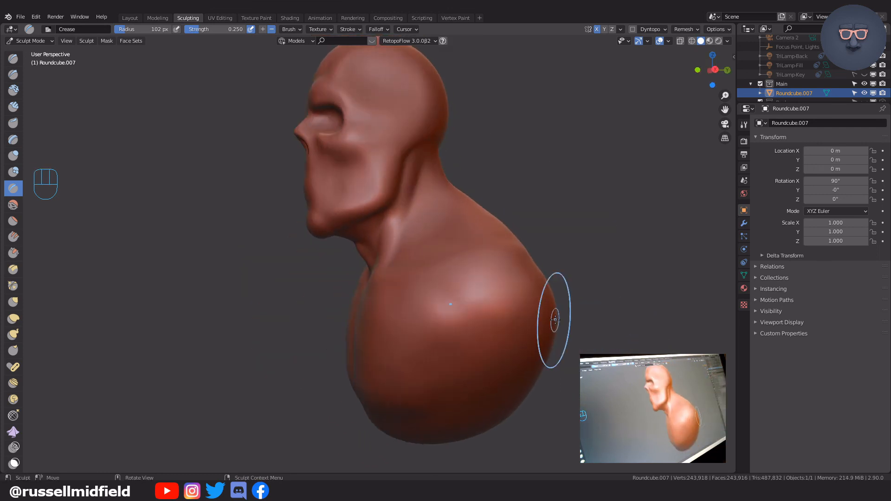
# Build up the side of the shoulder with Clay Strips and smooth the strokes.
pyautogui.press('f')
pyautogui.click(487, 315)
pyautogui.press('c')
pyautogui.moveTo(483, 312); pyautogui.dragTo(527, 312)
pyautogui.moveTo(509, 372); pyautogui.dragTo(473, 362)
pyautogui.press('f')
pyautogui.click(534, 314)
pyautogui.moveTo(512, 289)
pyautogui.keyDown('shift'); pyautogui.mouseDown()
pyautogui.moveTo(512, 335)
pyautogui.moveTo(520, 336)
pyautogui.mouseUp(); pyautogui.keyUp('shift')
# Add finer Clay Strips strokes along the deltoid on the outer front of the shoulder.
pyautogui.moveTo(517, 335)
pyautogui.mouseDown(button='middle')
pyautogui.moveTo(617, 336)
pyautogui.moveTo(511, 336)
pyautogui.mouseUp(button='middle')
pyautogui.press('f')
pyautogui.click(470, 324)
pyautogui.moveTo(465, 320)
pyautogui.mouseDown(button='middle')
pyautogui.moveTo(498, 311)
pyautogui.moveTo(485, 323)
pyautogui.mouseUp(button='middle')
pyautogui.press('f')
pyautogui.click(492, 315)
pyautogui.press('f')
pyautogui.click(485, 325)
pyautogui.moveTo(503, 355); pyautogui.dragTo(479, 333)
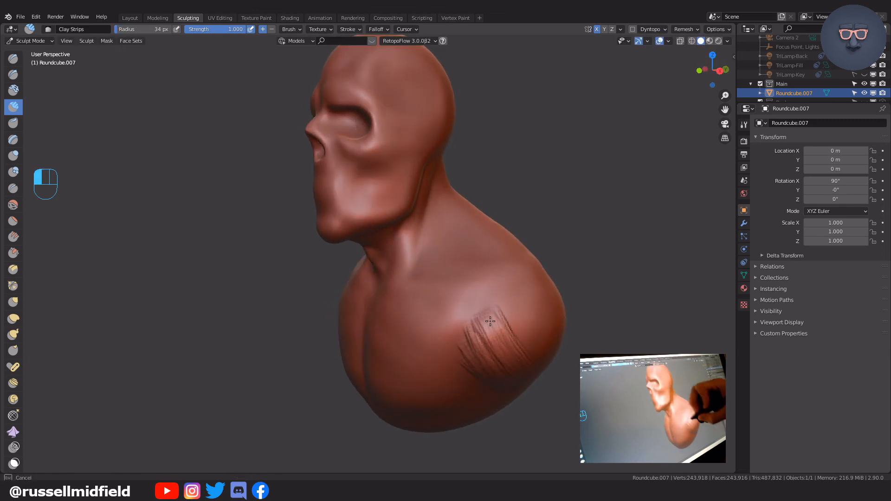
# Continue the Clay Strips strokes around the back of the deltoid and onto the shoulder blade.
pyautogui.moveTo(557, 342); pyautogui.dragTo(468, 294, button='middle')
pyautogui.press('f')
pyautogui.click(469, 294)
pyautogui.moveTo(489, 377); pyautogui.dragTo(471, 246, button='middle')
pyautogui.moveTo(471, 341); pyautogui.dragTo(502, 304, button='middle')
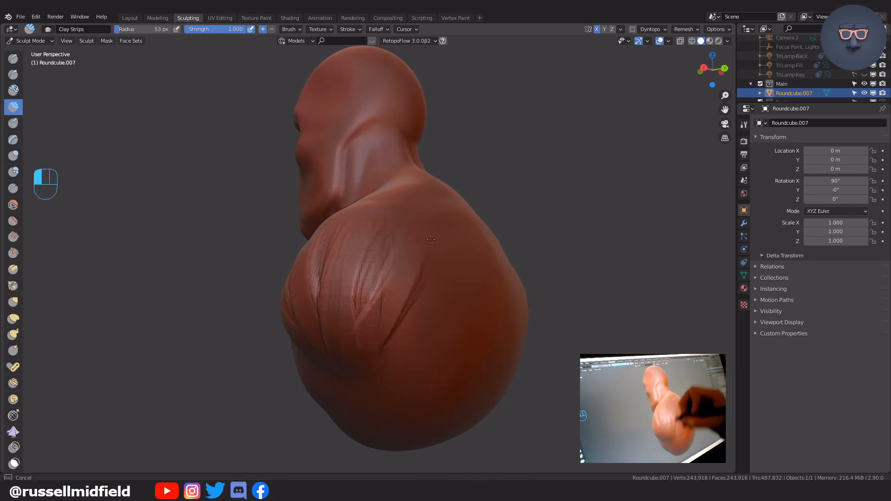
pyautogui.moveTo(436, 303); pyautogui.dragTo(415, 313, button='middle')
pyautogui.moveTo(342, 343); pyautogui.dragTo(356, 369)
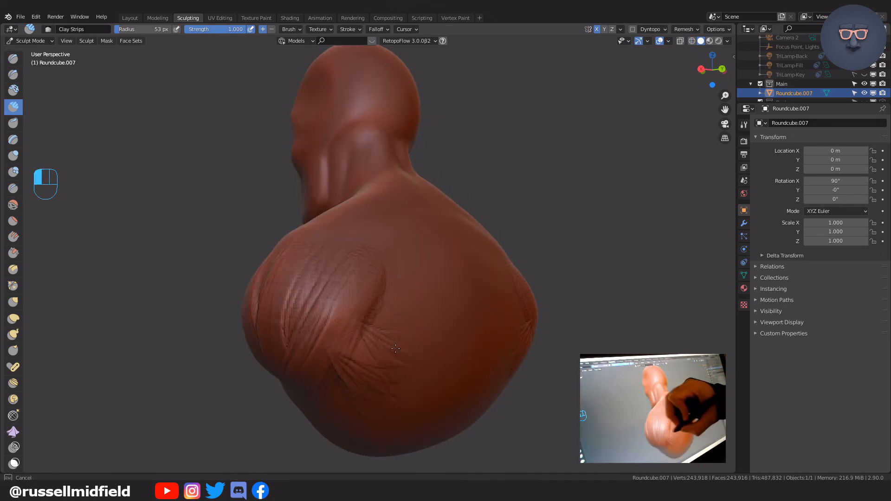
# Carve into the back beside the shoulder blade with inverted Clay Strips strokes.
pyautogui.moveTo(464, 191)
pyautogui.mouseDown(button='middle')
pyautogui.moveTo(412, 201)
pyautogui.moveTo(416, 222)
pyautogui.mouseUp(button='middle')
pyautogui.press('f')
pyautogui.press('f')
pyautogui.click(415, 227)
pyautogui.press('c')
pyautogui.moveTo(375, 221)
pyautogui.keyDown('ctrl'); pyautogui.mouseDown()
pyautogui.moveTo(400, 278)
pyautogui.moveTo(325, 320)
pyautogui.moveTo(372, 214)
pyautogui.moveTo(360, 337)
pyautogui.mouseUp(); pyautogui.keyUp('ctrl')
# Smooth the shoulder blades, deltoids and upper back all around the shoulder.
pyautogui.press('f')
pyautogui.click(442, 269)
pyautogui.moveTo(439, 262)
pyautogui.mouseDown(button='middle')
pyautogui.moveTo(468, 241)
pyautogui.moveTo(445, 241)
pyautogui.mouseUp(button='middle')
pyautogui.keyDown('shift'); pyautogui.moveTo(413, 223); pyautogui.dragTo(391, 359); pyautogui.keyUp('shift')
pyautogui.keyDown('shift'); pyautogui.moveTo(317, 356); pyautogui.dragTo(306, 279); pyautogui.keyUp('shift')
pyautogui.moveTo(372, 227); pyautogui.dragTo(478, 215, button='middle')
pyautogui.keyDown('shift'); pyautogui.moveTo(478, 215); pyautogui.dragTo(409, 264); pyautogui.keyUp('shift')
pyautogui.moveTo(417, 259); pyautogui.dragTo(466, 227, button='middle')
pyautogui.moveTo(466, 227)
pyautogui.keyDown('shift'); pyautogui.mouseDown()
pyautogui.moveTo(464, 218)
pyautogui.moveTo(469, 237)
pyautogui.mouseUp(); pyautogui.keyUp('shift')
pyautogui.moveTo(469, 232); pyautogui.dragTo(483, 186, button='middle')
pyautogui.moveTo(464, 195)
pyautogui.keyDown('shift'); pyautogui.mouseDown()
pyautogui.moveTo(474, 167)
pyautogui.moveTo(483, 230)
pyautogui.mouseUp(); pyautogui.keyUp('shift')
pyautogui.moveTo(524, 241)
pyautogui.mouseDown(button='middle')
pyautogui.moveTo(480, 302)
pyautogui.moveTo(445, 302)
pyautogui.mouseUp(button='middle')
pyautogui.keyDown('shift'); pyautogui.moveTo(403, 283); pyautogui.dragTo(388, 269); pyautogui.keyUp('shift')
pyautogui.keyDown('shift'); pyautogui.moveTo(383, 227); pyautogui.dragTo(395, 232); pyautogui.keyUp('shift')
pyautogui.moveTo(395, 232)
pyautogui.mouseDown(button='middle')
pyautogui.moveTo(591, 249)
pyautogui.moveTo(554, 249)
pyautogui.moveTo(557, 235)
pyautogui.moveTo(527, 248)
pyautogui.moveTo(485, 232)
pyautogui.mouseUp(button='middle')
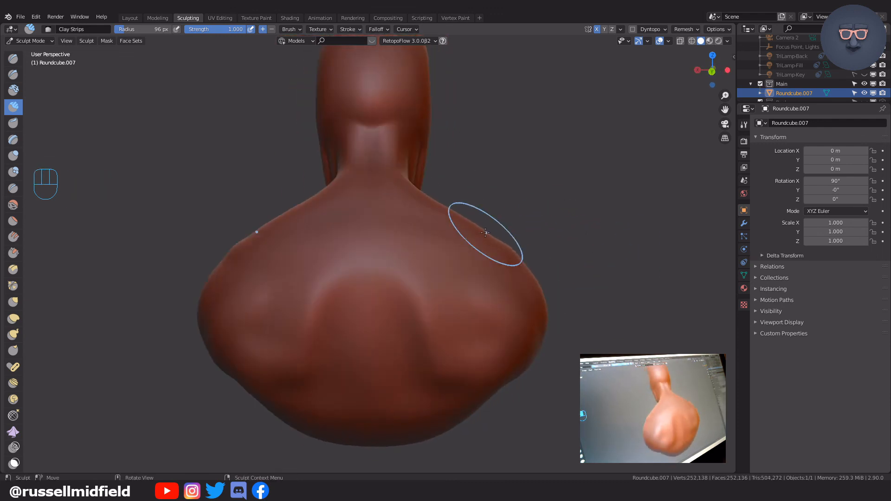
# Cut the spine groove down the middle of the back with the Crease brush.
pyautogui.scroll(1, 485, 233)
pyautogui.press('f')
pyautogui.click(385, 282)
pyautogui.press('f')
pyautogui.click(388, 280)
pyautogui.press('f')
pyautogui.click(389, 274)
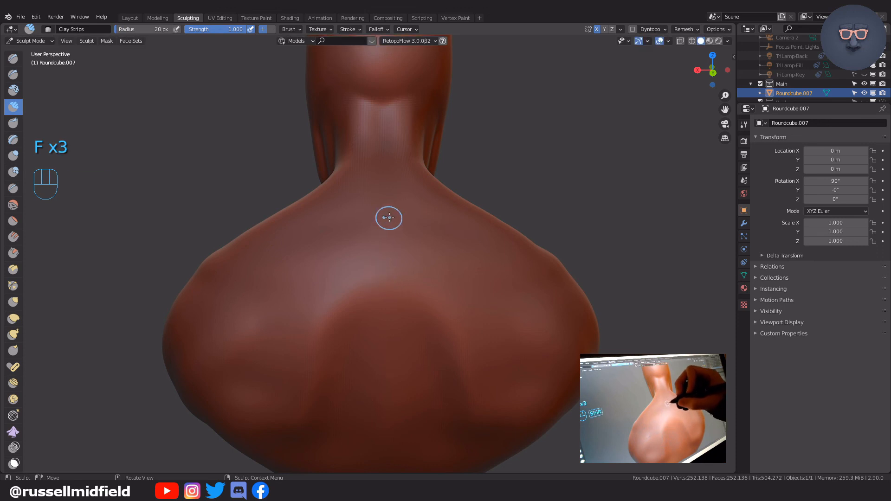
pyautogui.press('f')
pyautogui.hotkey('shift', 'c')
pyautogui.press('f')
pyautogui.moveTo(384, 175)
pyautogui.keyDown('shift'); pyautogui.mouseDown(button='middle')
pyautogui.moveTo(400, 238)
pyautogui.moveTo(398, 303)
pyautogui.mouseUp(button='middle'); pyautogui.keyUp('shift')
pyautogui.press('f')
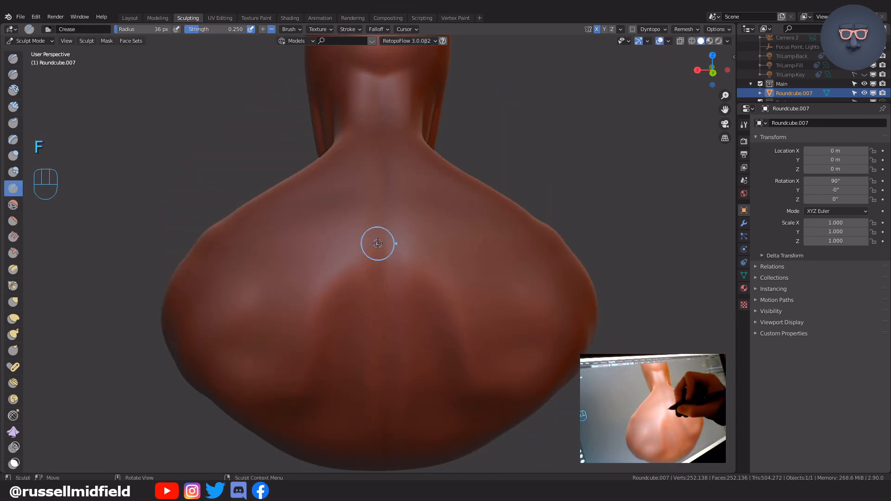
# Add vertebra bumps along the spine groove with short Clay Strips strokes and smooth them.
pyautogui.press('f')
pyautogui.press('c')
pyautogui.moveTo(386, 161); pyautogui.dragTo(386, 169)
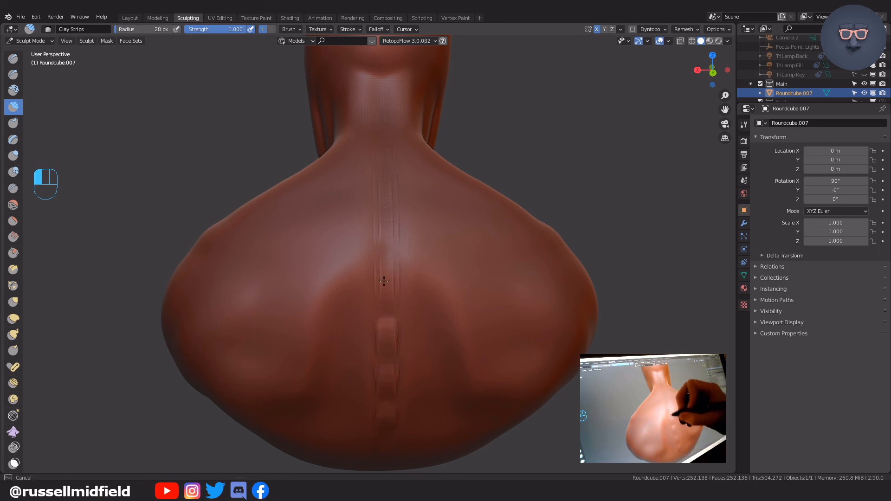
pyautogui.moveTo(383, 185); pyautogui.dragTo(384, 196)
pyautogui.press('f')
pyautogui.click(426, 173)
pyautogui.keyDown('shift'); pyautogui.moveTo(387, 413); pyautogui.dragTo(393, 168); pyautogui.keyUp('shift')
pyautogui.moveTo(398, 419)
pyautogui.mouseDown(button='middle')
pyautogui.moveTo(698, 303)
pyautogui.moveTo(578, 345)
pyautogui.moveTo(586, 354)
pyautogui.moveTo(546, 318)
pyautogui.moveTo(576, 275)
pyautogui.moveTo(535, 293)
pyautogui.moveTo(533, 308)
pyautogui.moveTo(619, 305)
pyautogui.moveTo(561, 271)
pyautogui.moveTo(534, 273)
pyautogui.moveTo(550, 267)
pyautogui.moveTo(547, 277)
pyautogui.moveTo(535, 260)
pyautogui.moveTo(568, 266)
pyautogui.moveTo(597, 312)
pyautogui.moveTo(579, 265)
pyautogui.moveTo(570, 266)
pyautogui.mouseUp(button='middle')
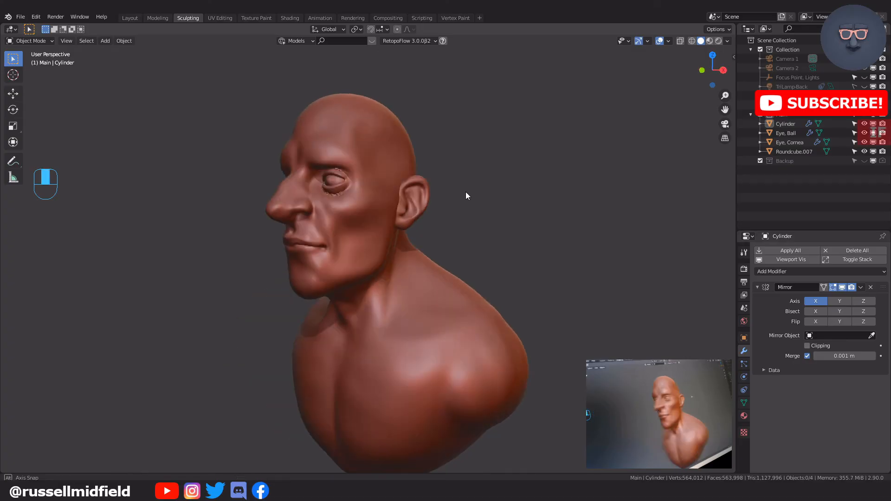
pyautogui.moveTo(457, 197); pyautogui.dragTo(502, 182, button='middle')
pyautogui.moveTo(502, 181); pyautogui.dragTo(495, 193, button='middle')
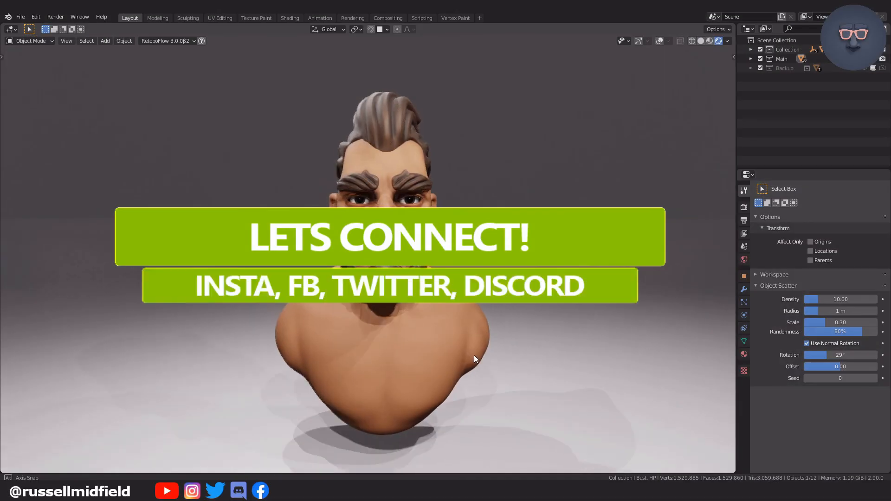
pyautogui.moveTo(496, 356)
pyautogui.mouseDown(button='middle')
pyautogui.moveTo(545, 354)
pyautogui.moveTo(395, 354)
pyautogui.moveTo(508, 357)
pyautogui.mouseUp(button='middle')
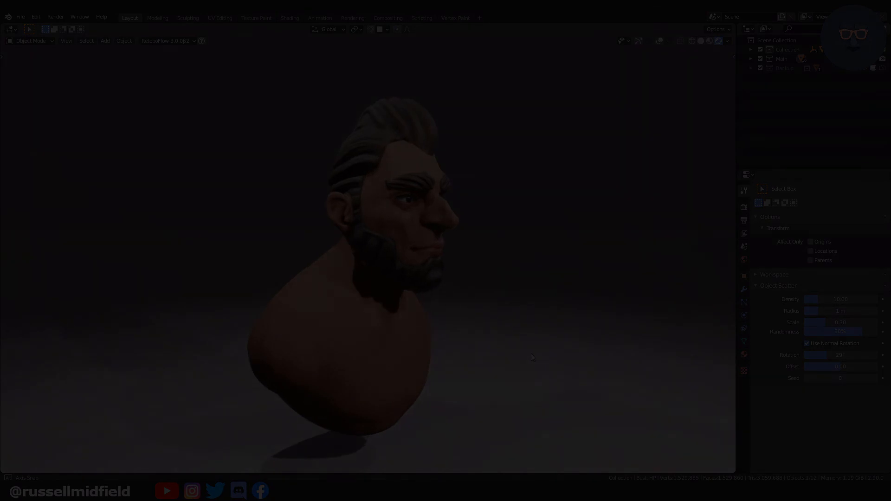